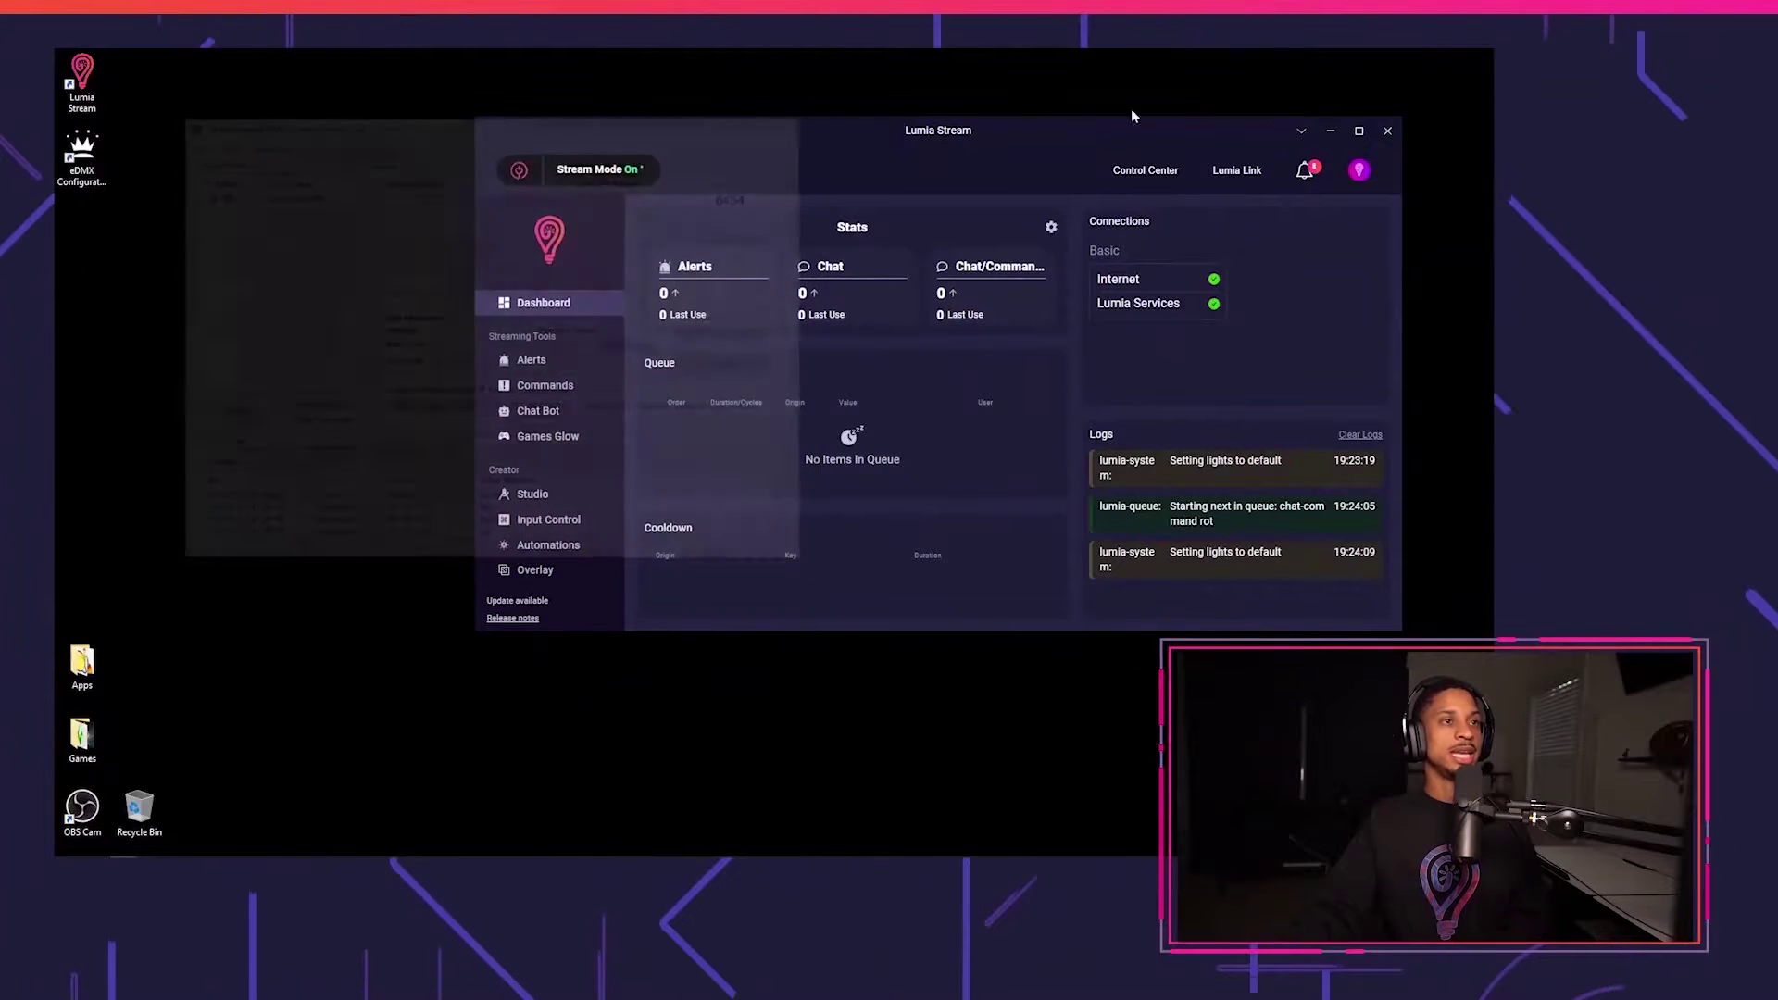
Start a new Artnet connection, finding it among the available connections by searching for "artn".
{"action": "left_click", "coordinate": [1358, 131]}
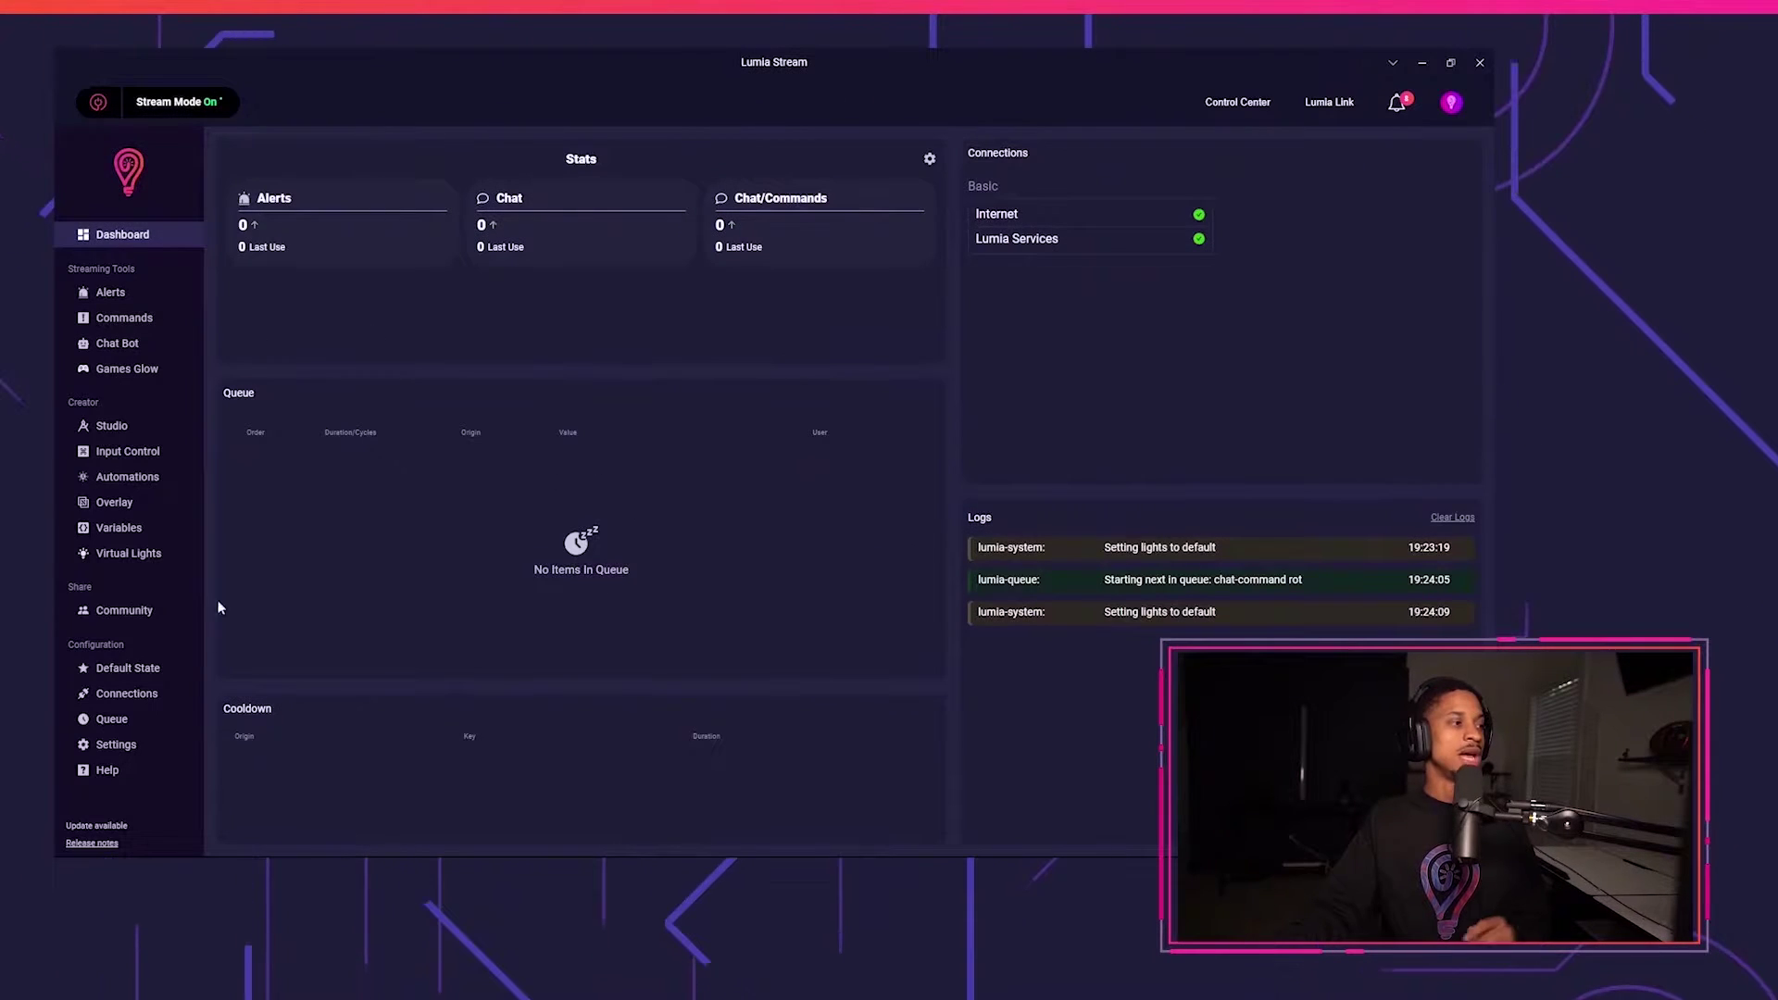
{"action": "left_click", "coordinate": [148, 693]}
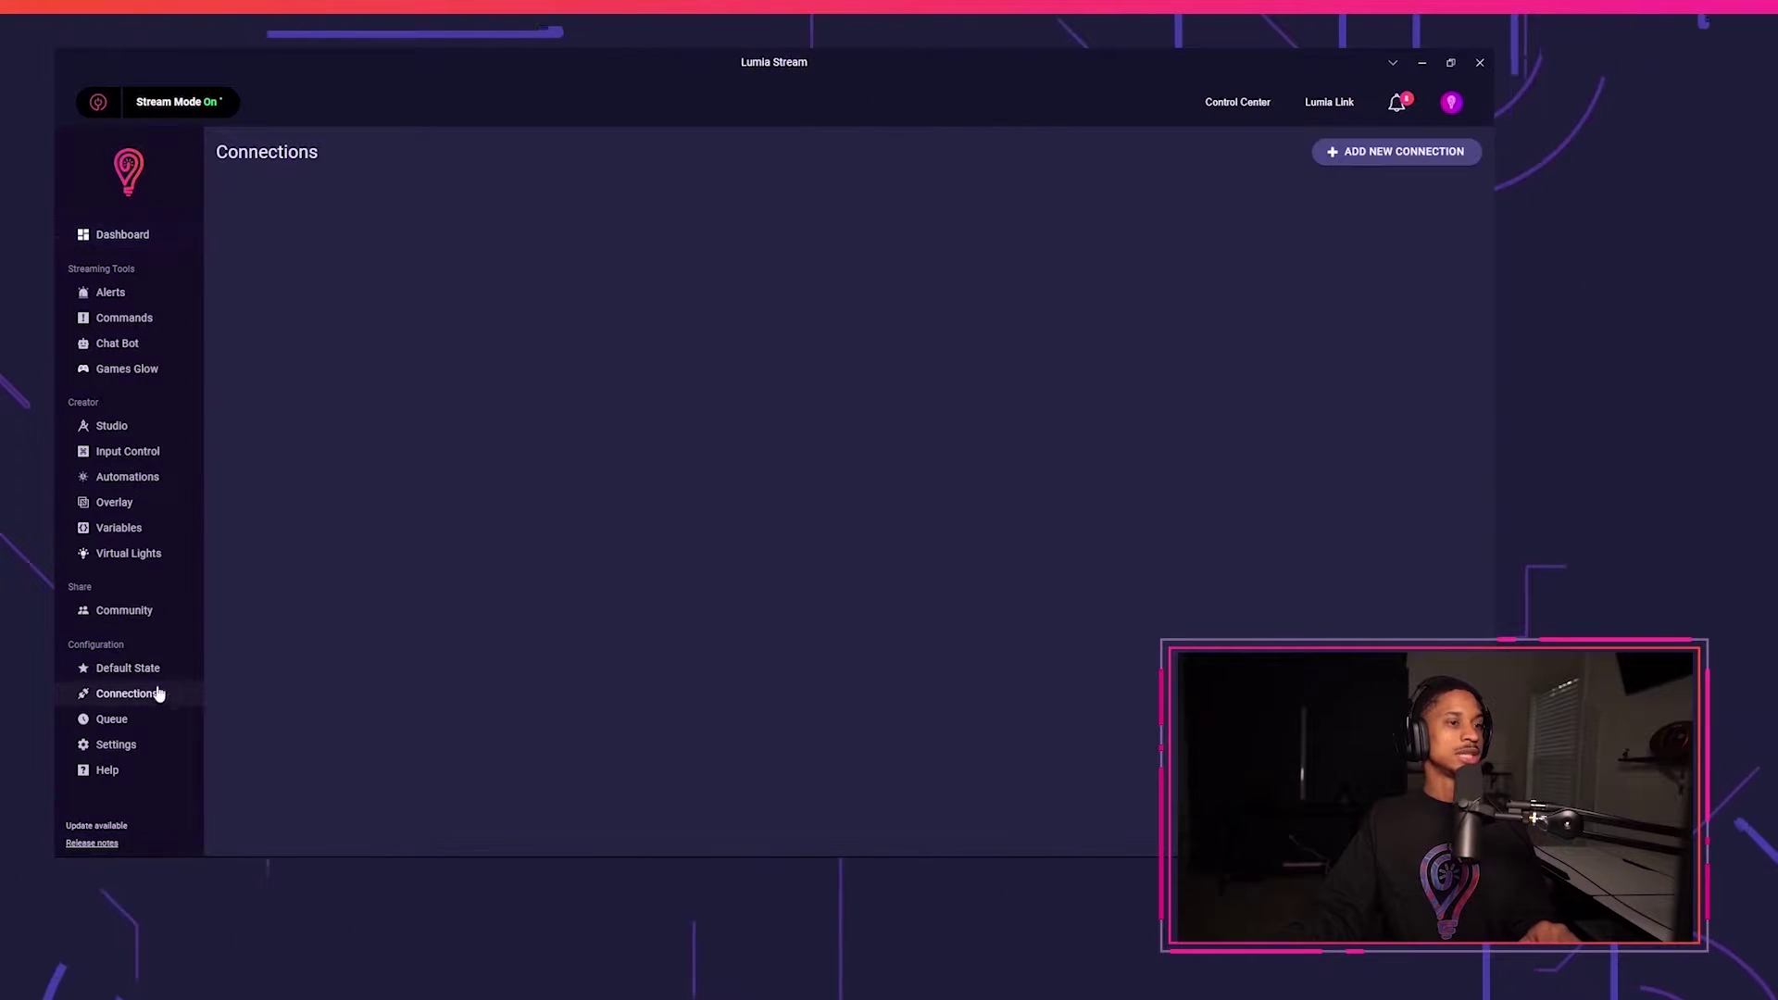
{"action": "left_click", "coordinate": [1330, 153]}
{"action": "type", "text": "ar"}
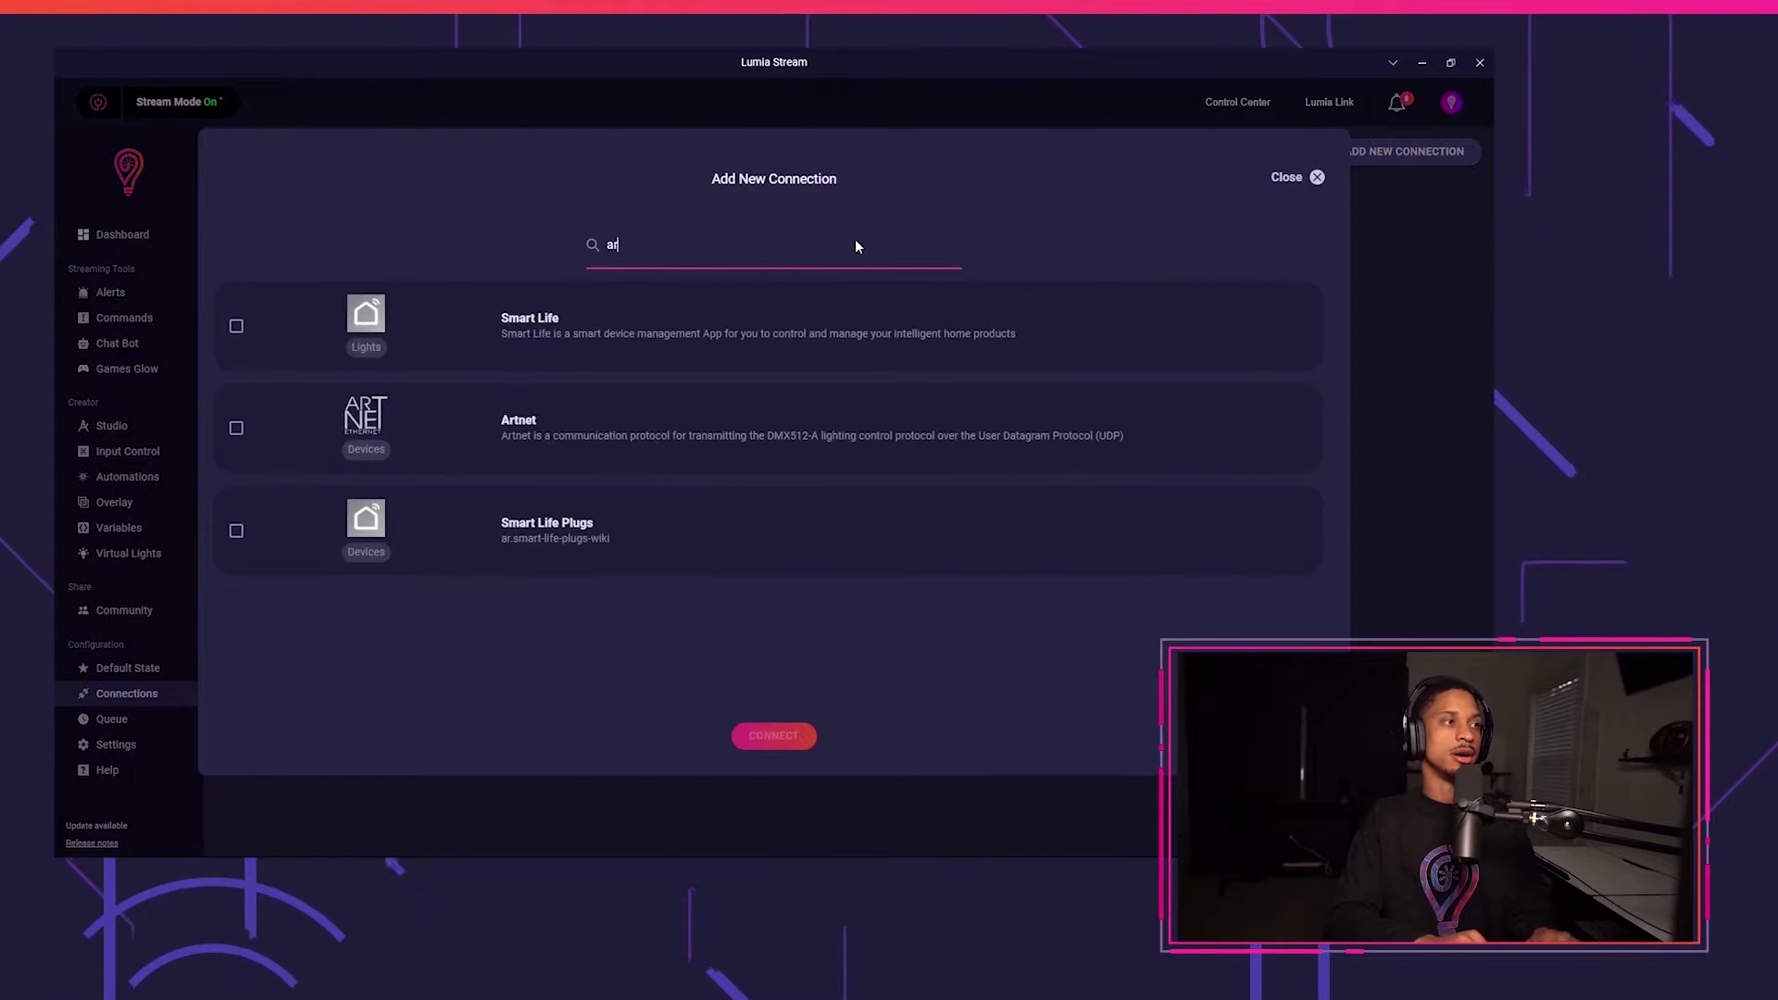
{"action": "type", "text": "tn"}
{"action": "left_click", "coordinate": [953, 334]}
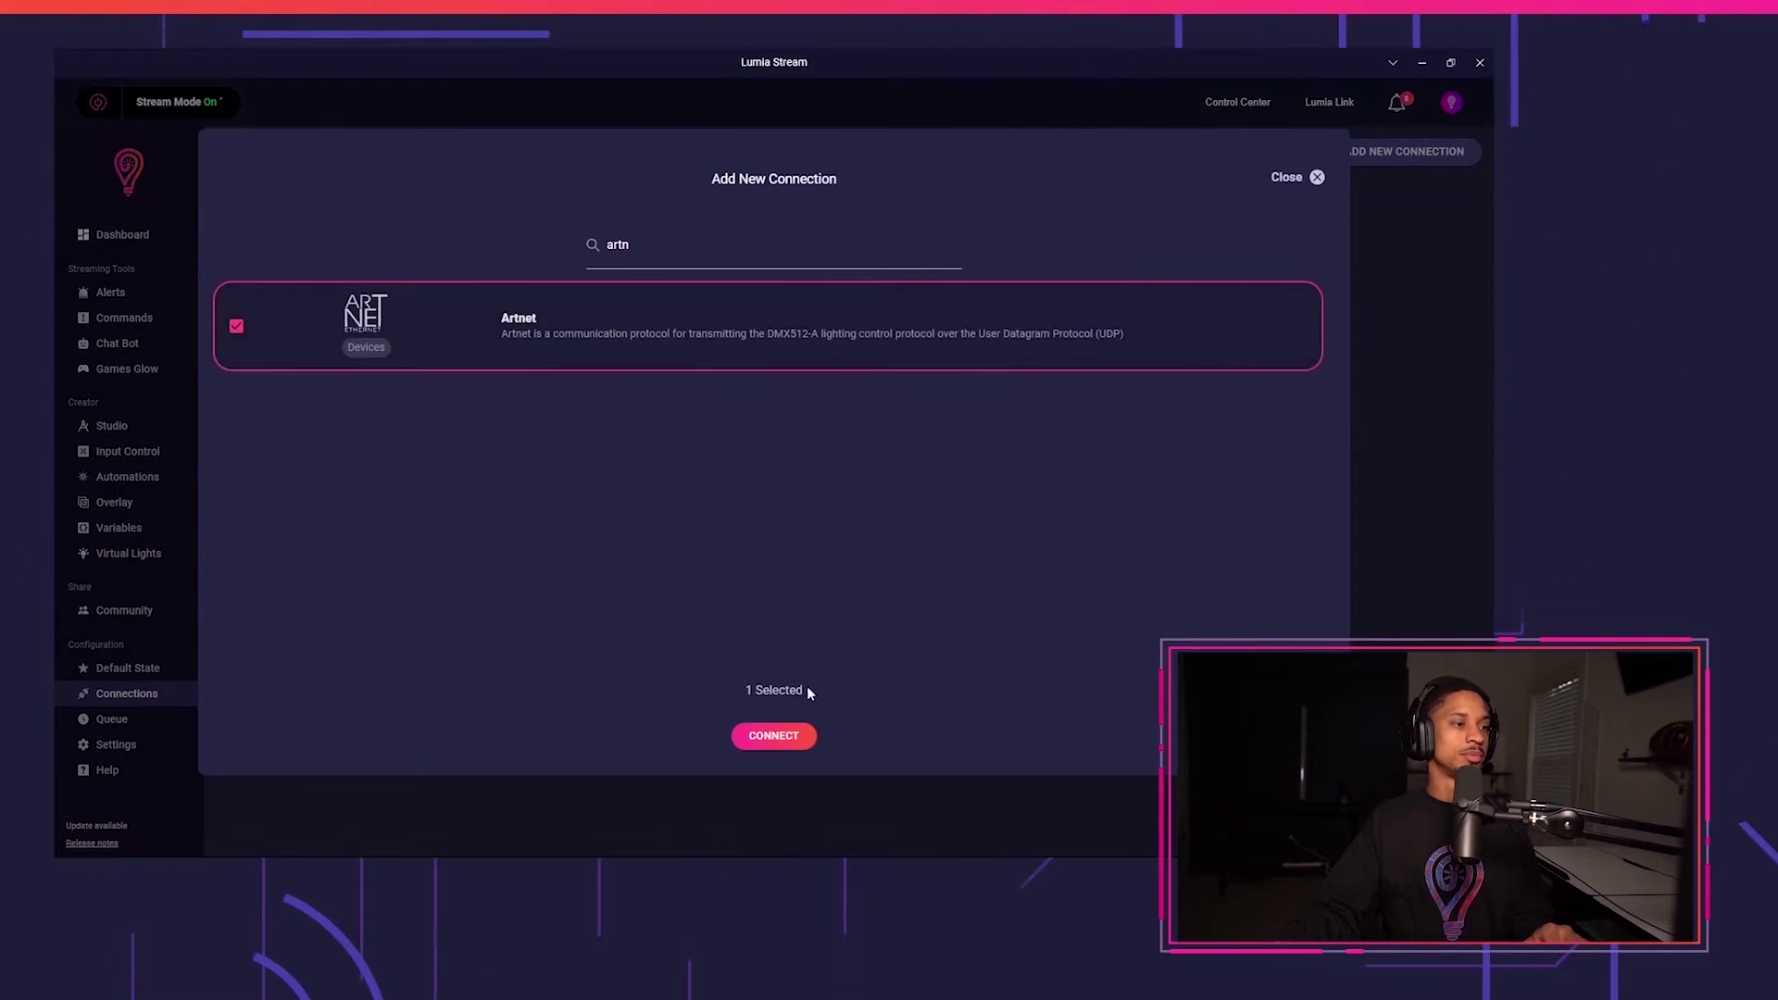
{"action": "left_click", "coordinate": [747, 737]}
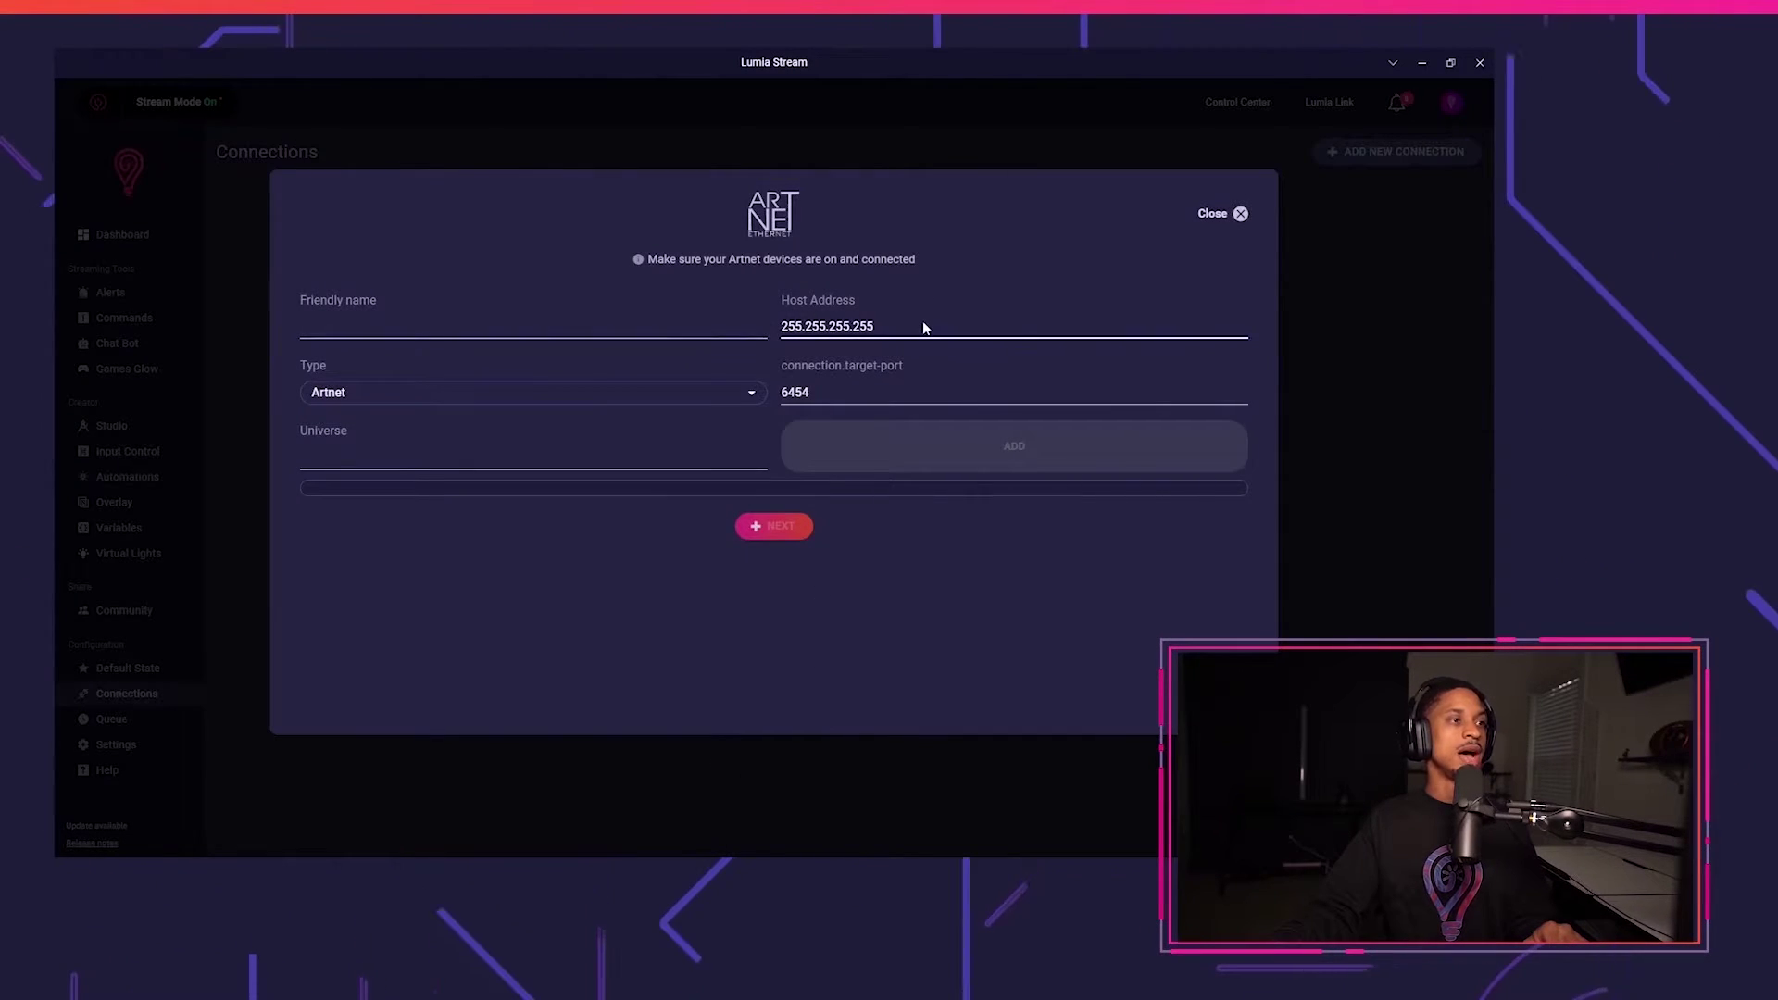
Set the Artnet device's host address to 192.168.5.95 and its friendly name to "Dmx King".
{"action": "left_click", "coordinate": [923, 327]}
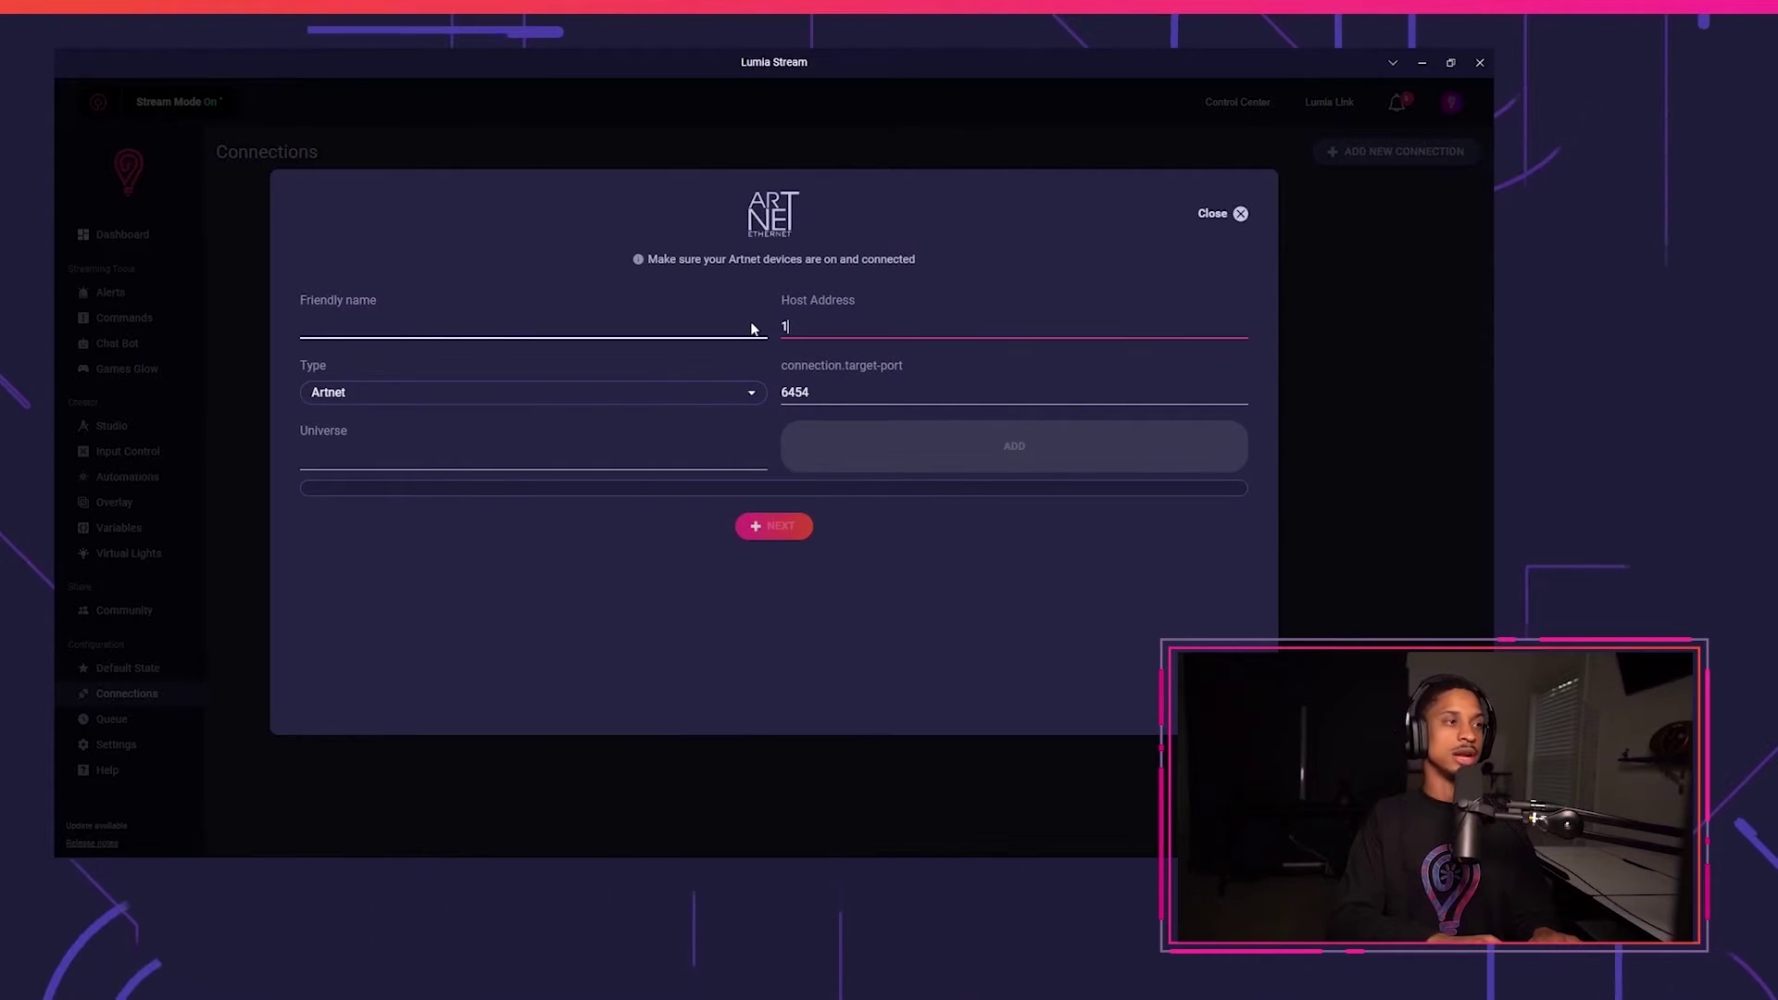
{"action": "type", "text": "192.168.5.95"}
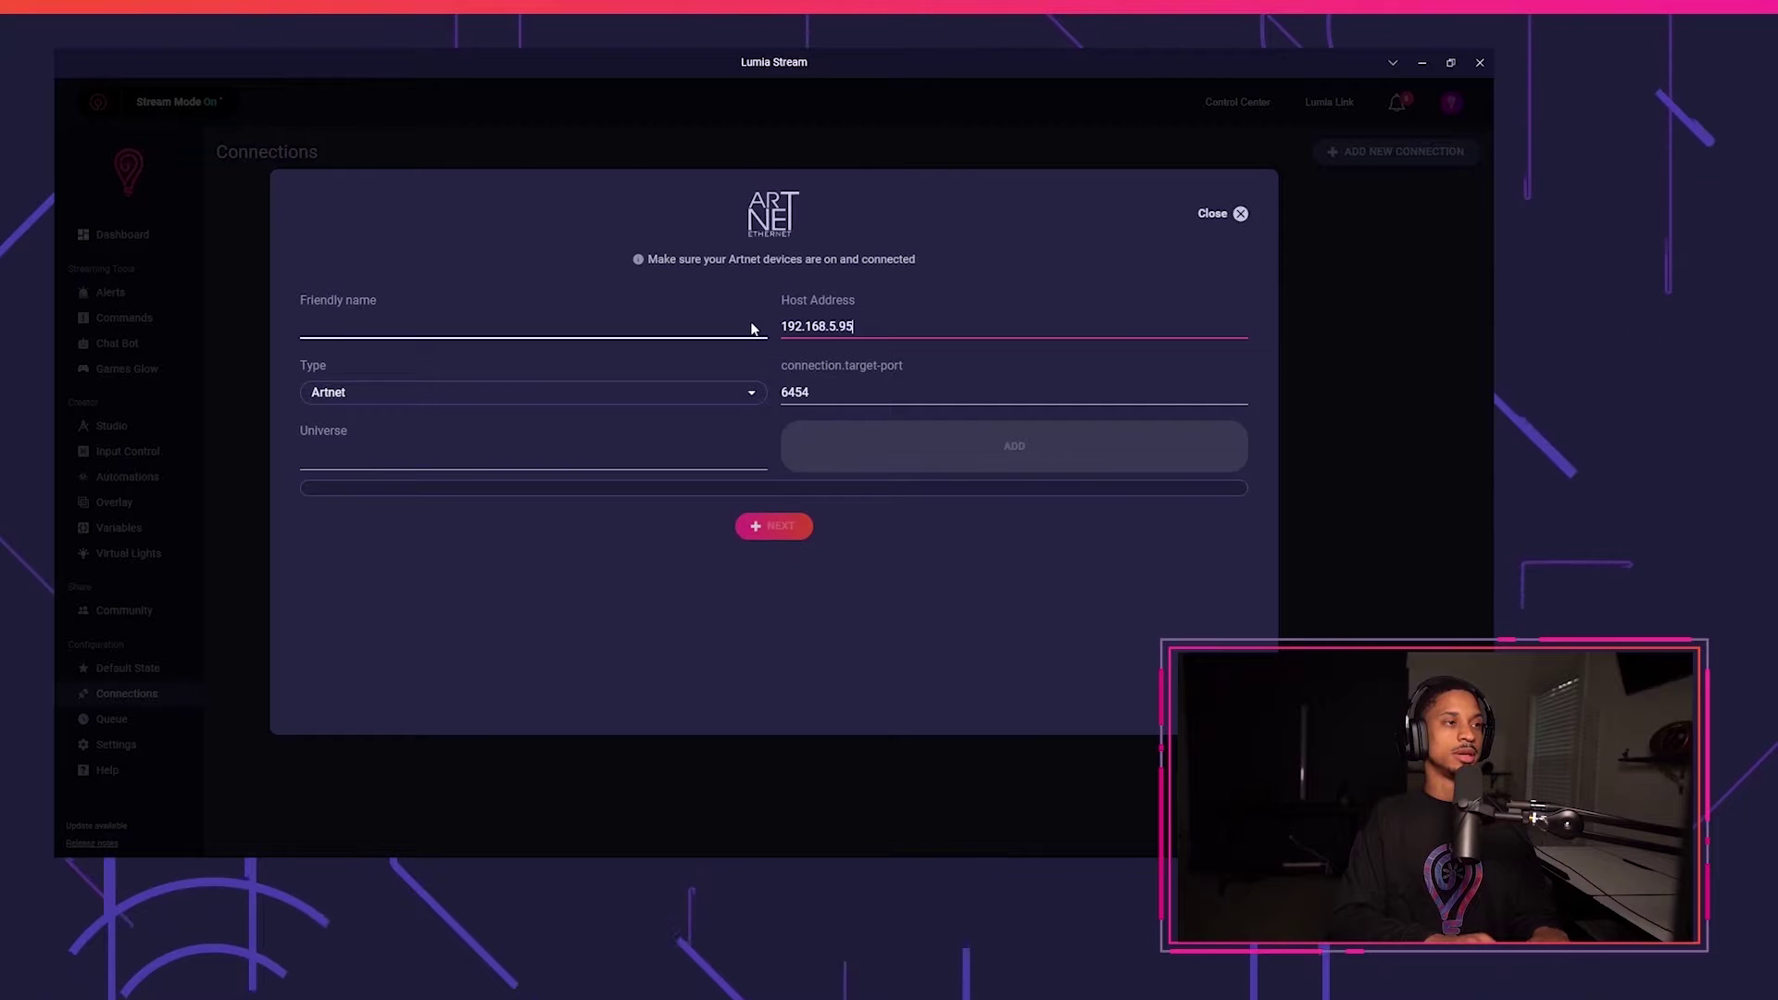
{"action": "left_click", "coordinate": [674, 334]}
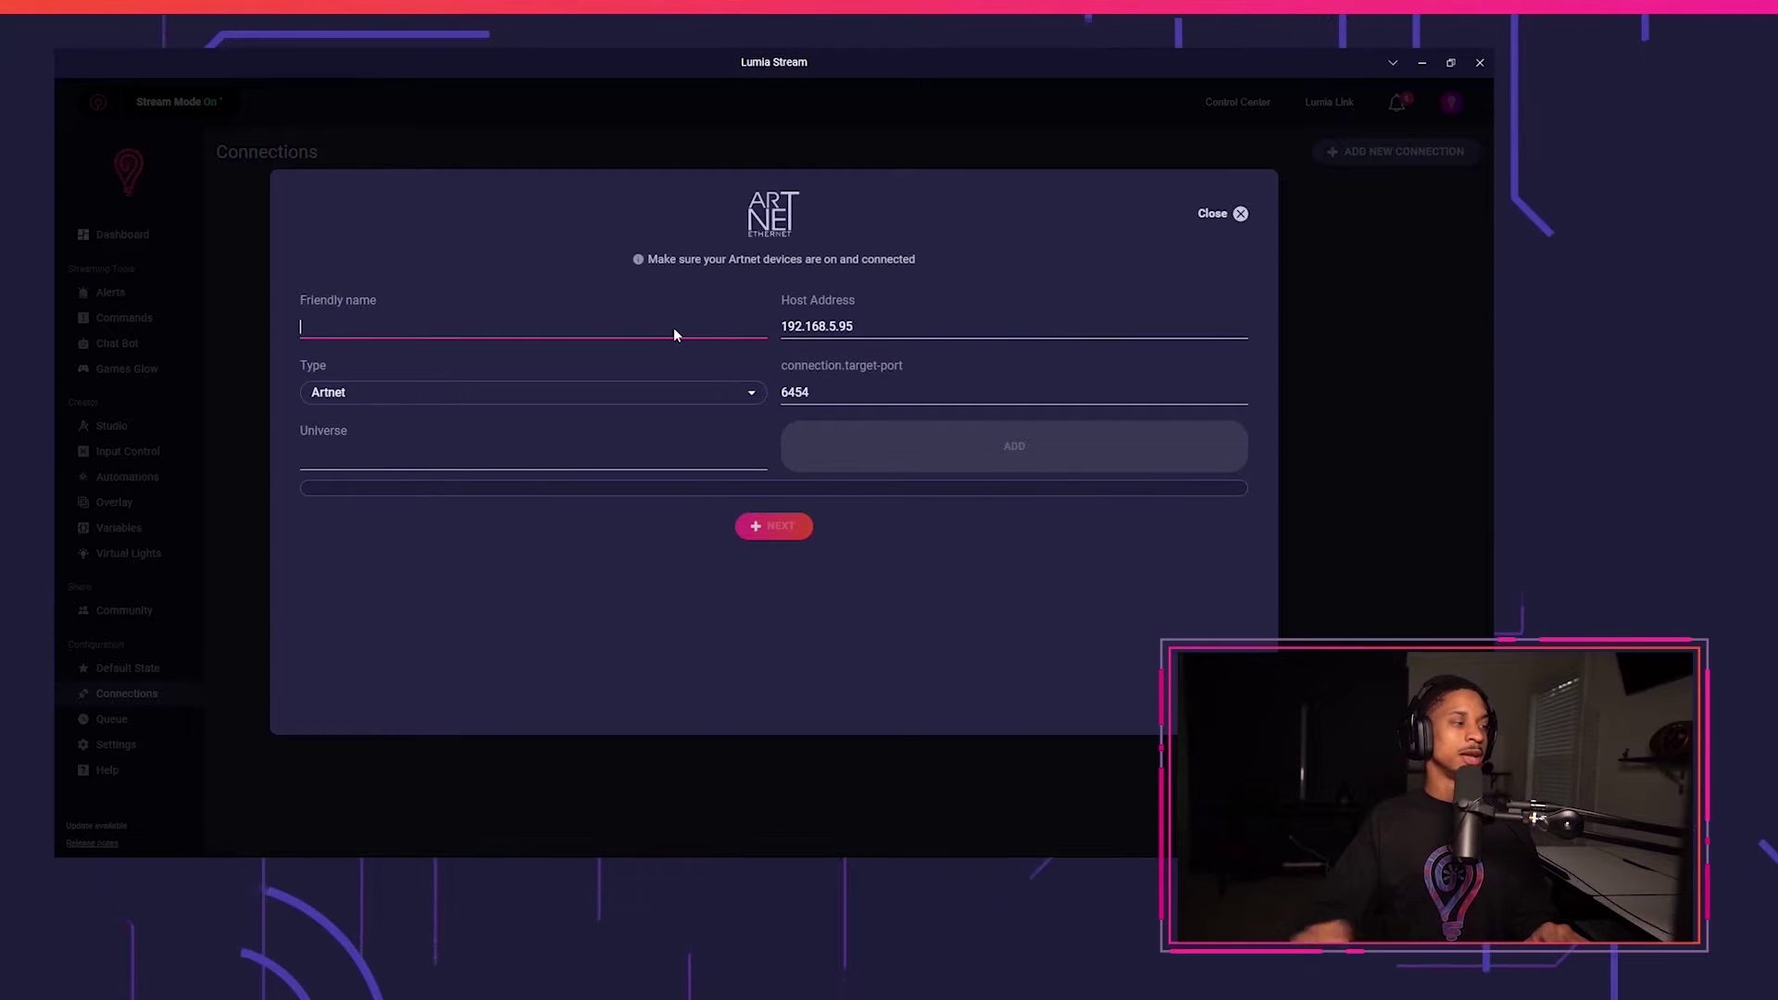
{"action": "type", "text": "Dmx Kin"}
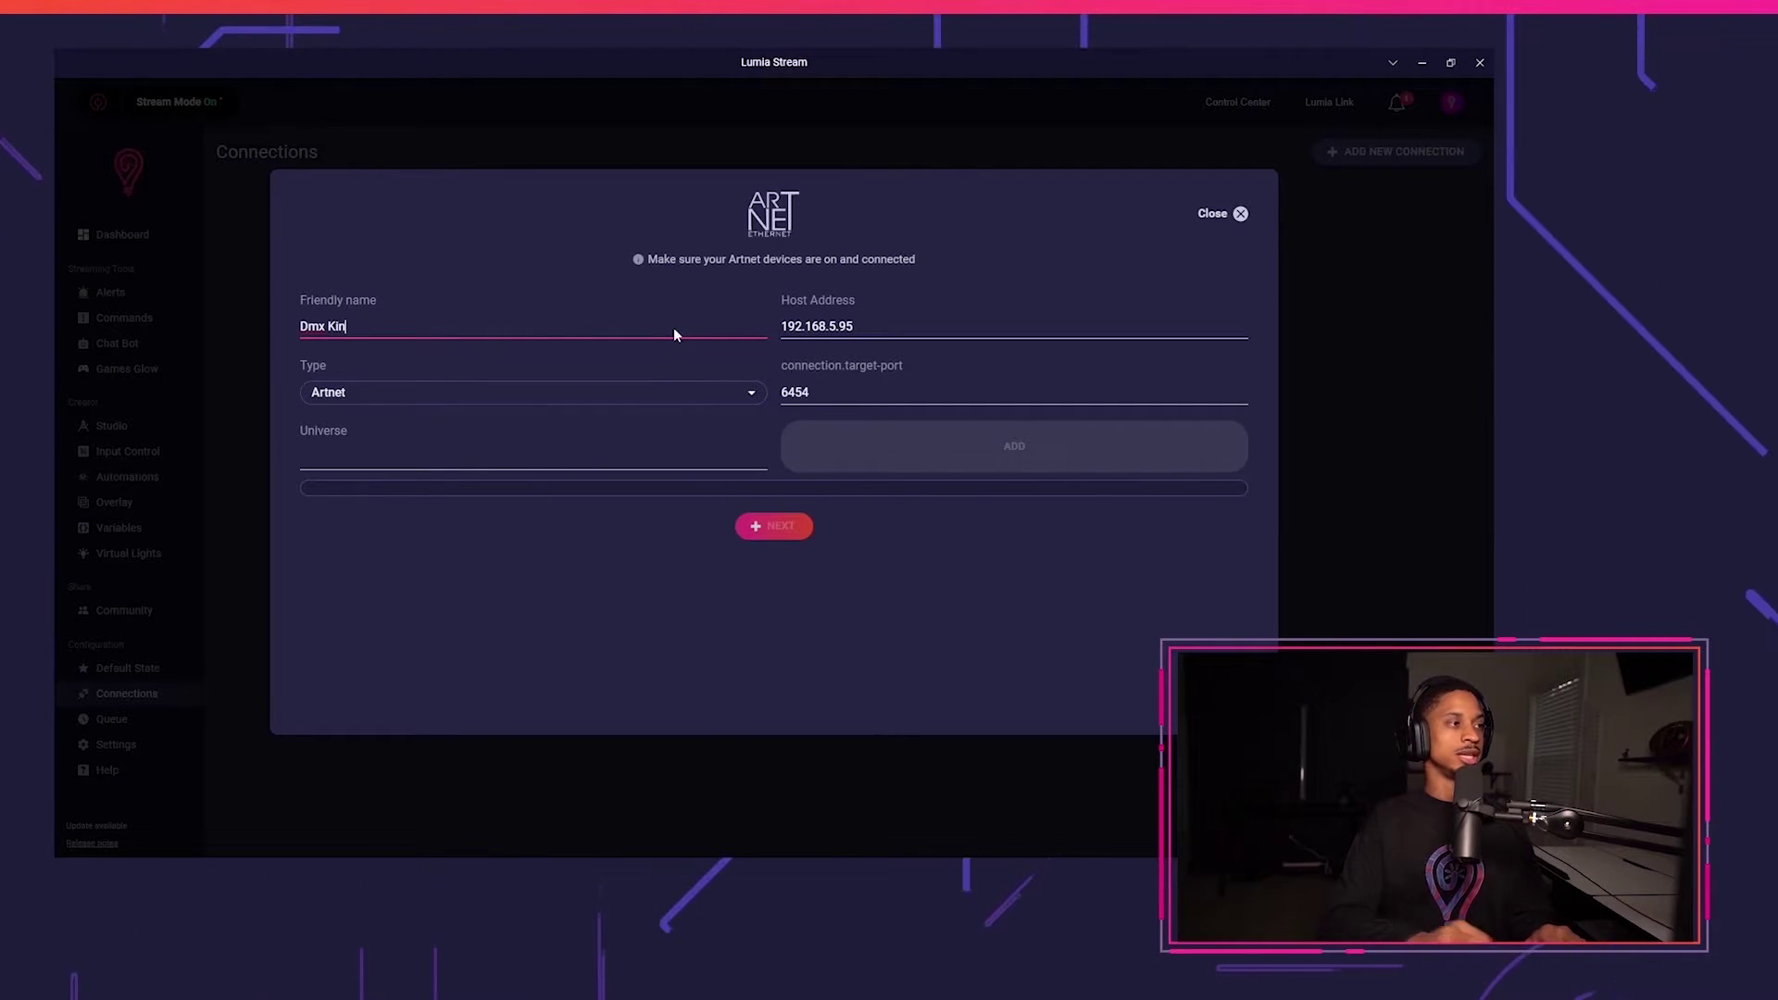
{"action": "type", "text": "g"}
Add the device on universe 0, then complete the Artnet connection and refresh to apply it.
{"action": "left_click", "coordinate": [609, 463]}
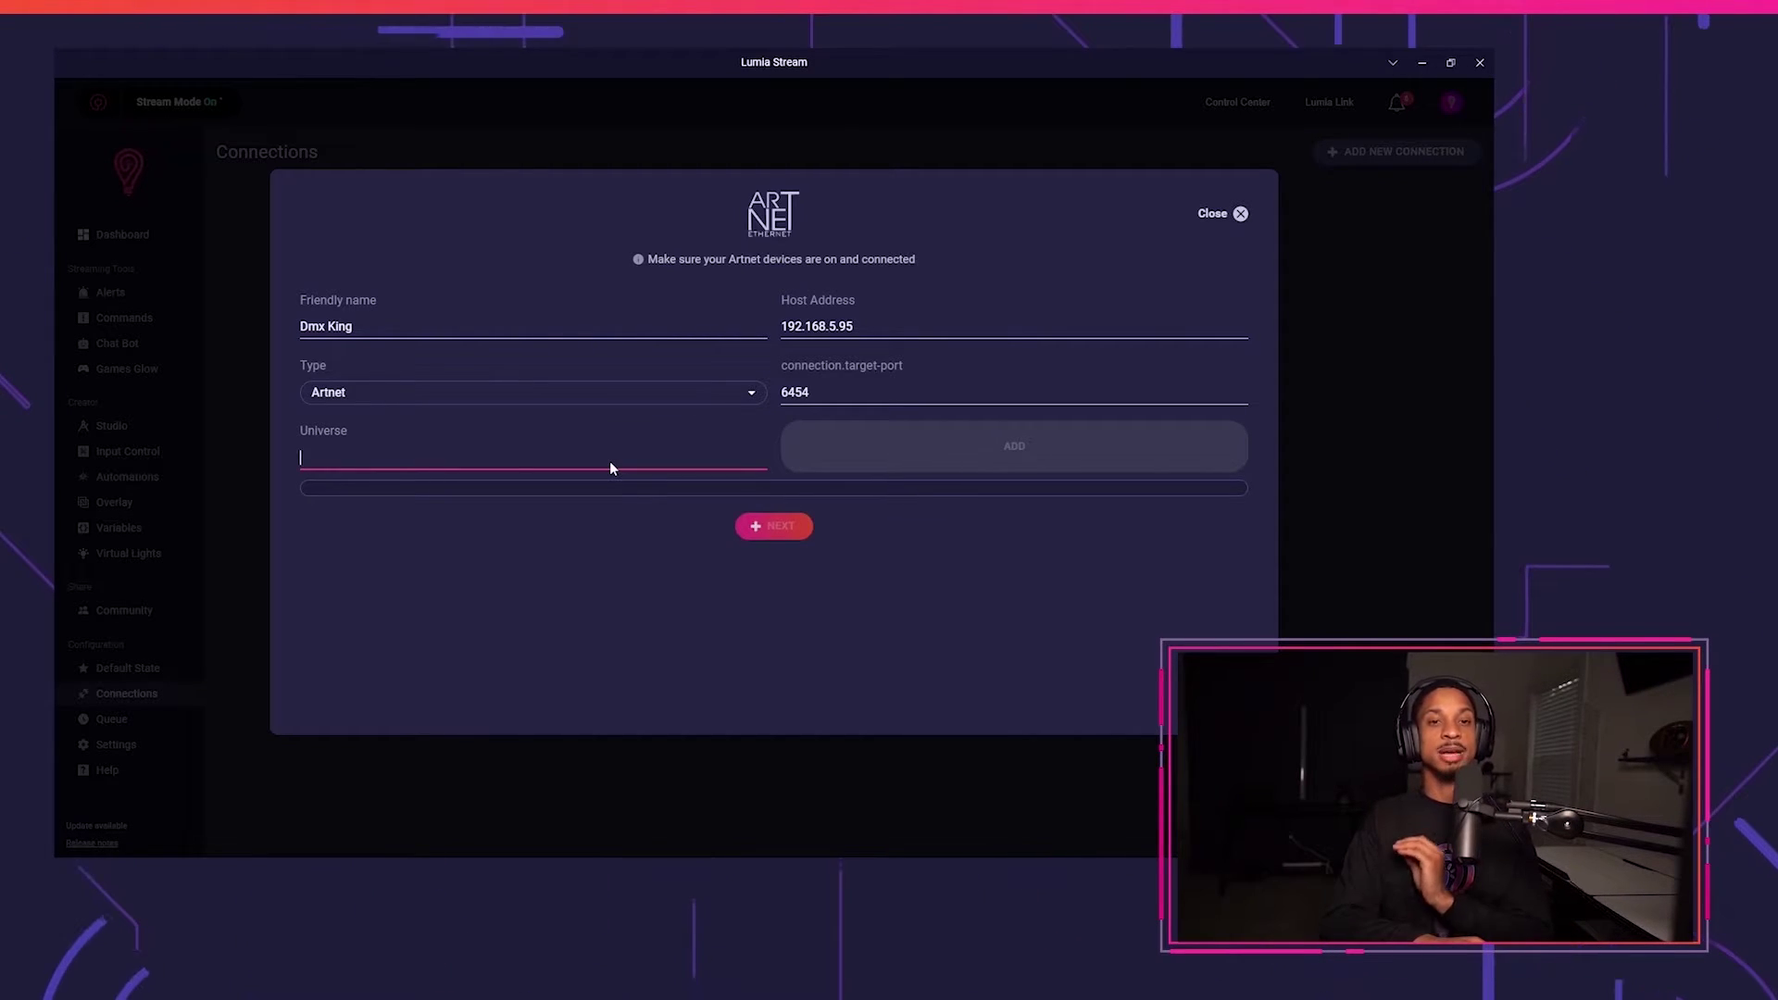
{"action": "type", "text": "0"}
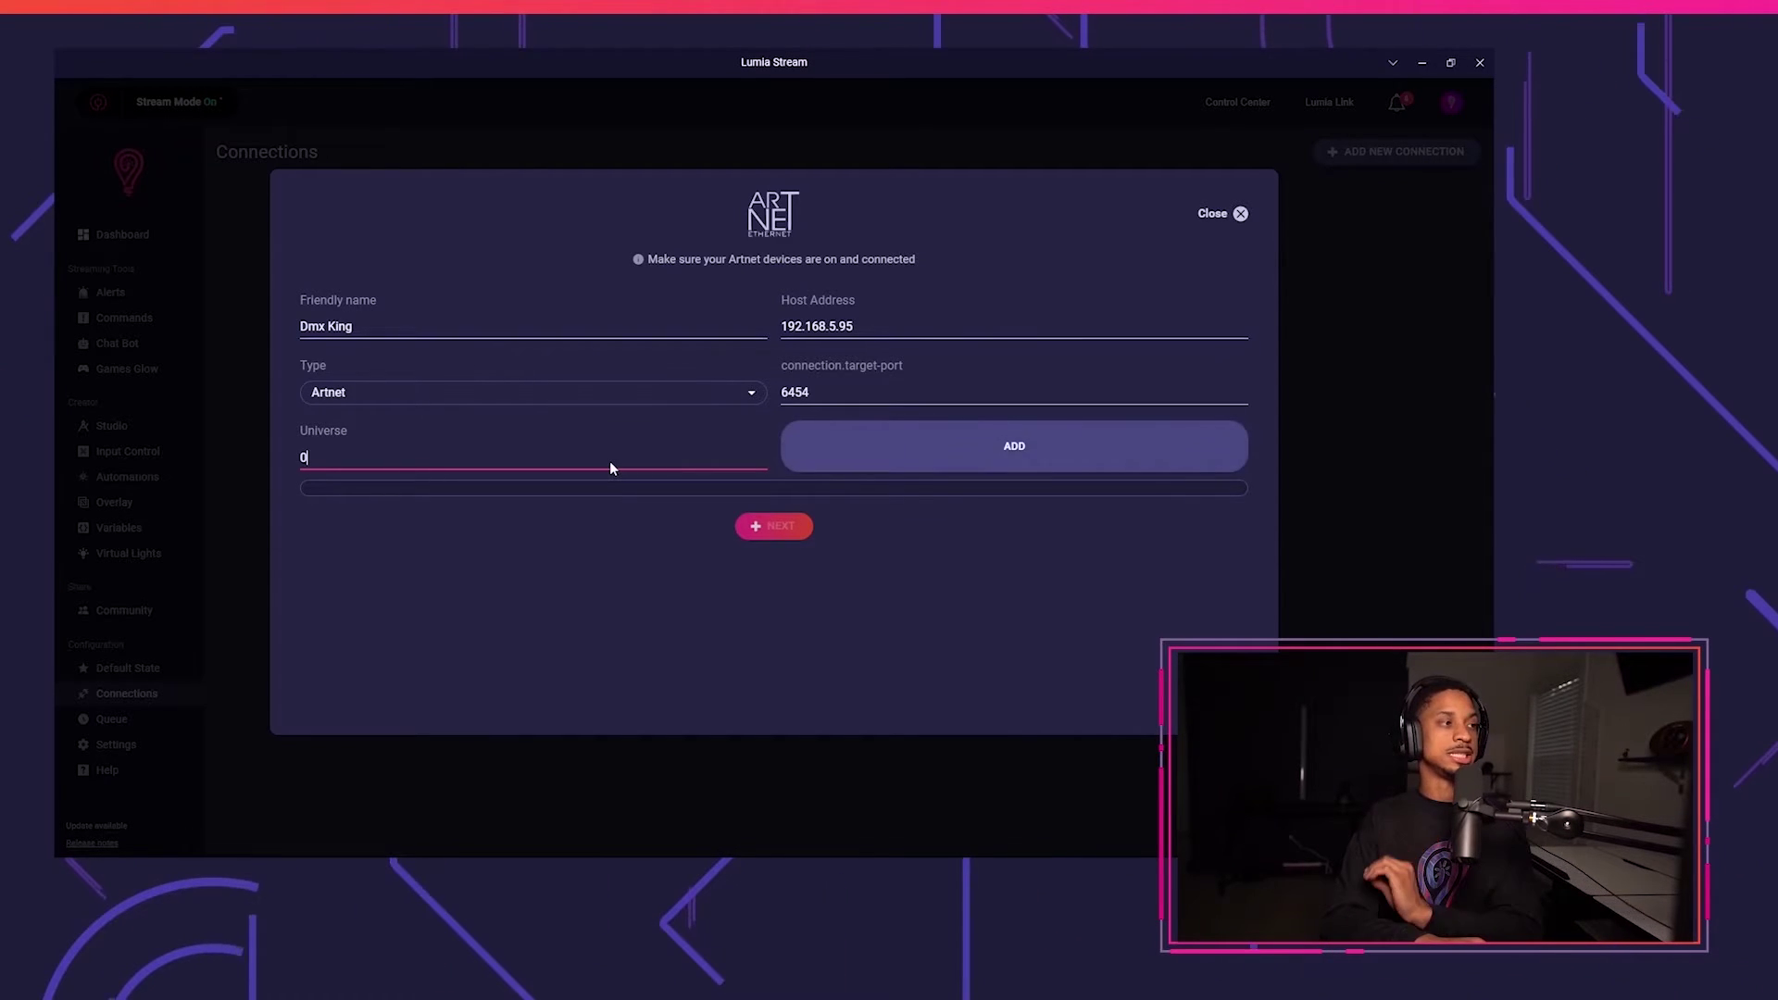
{"action": "left_click", "coordinate": [977, 447]}
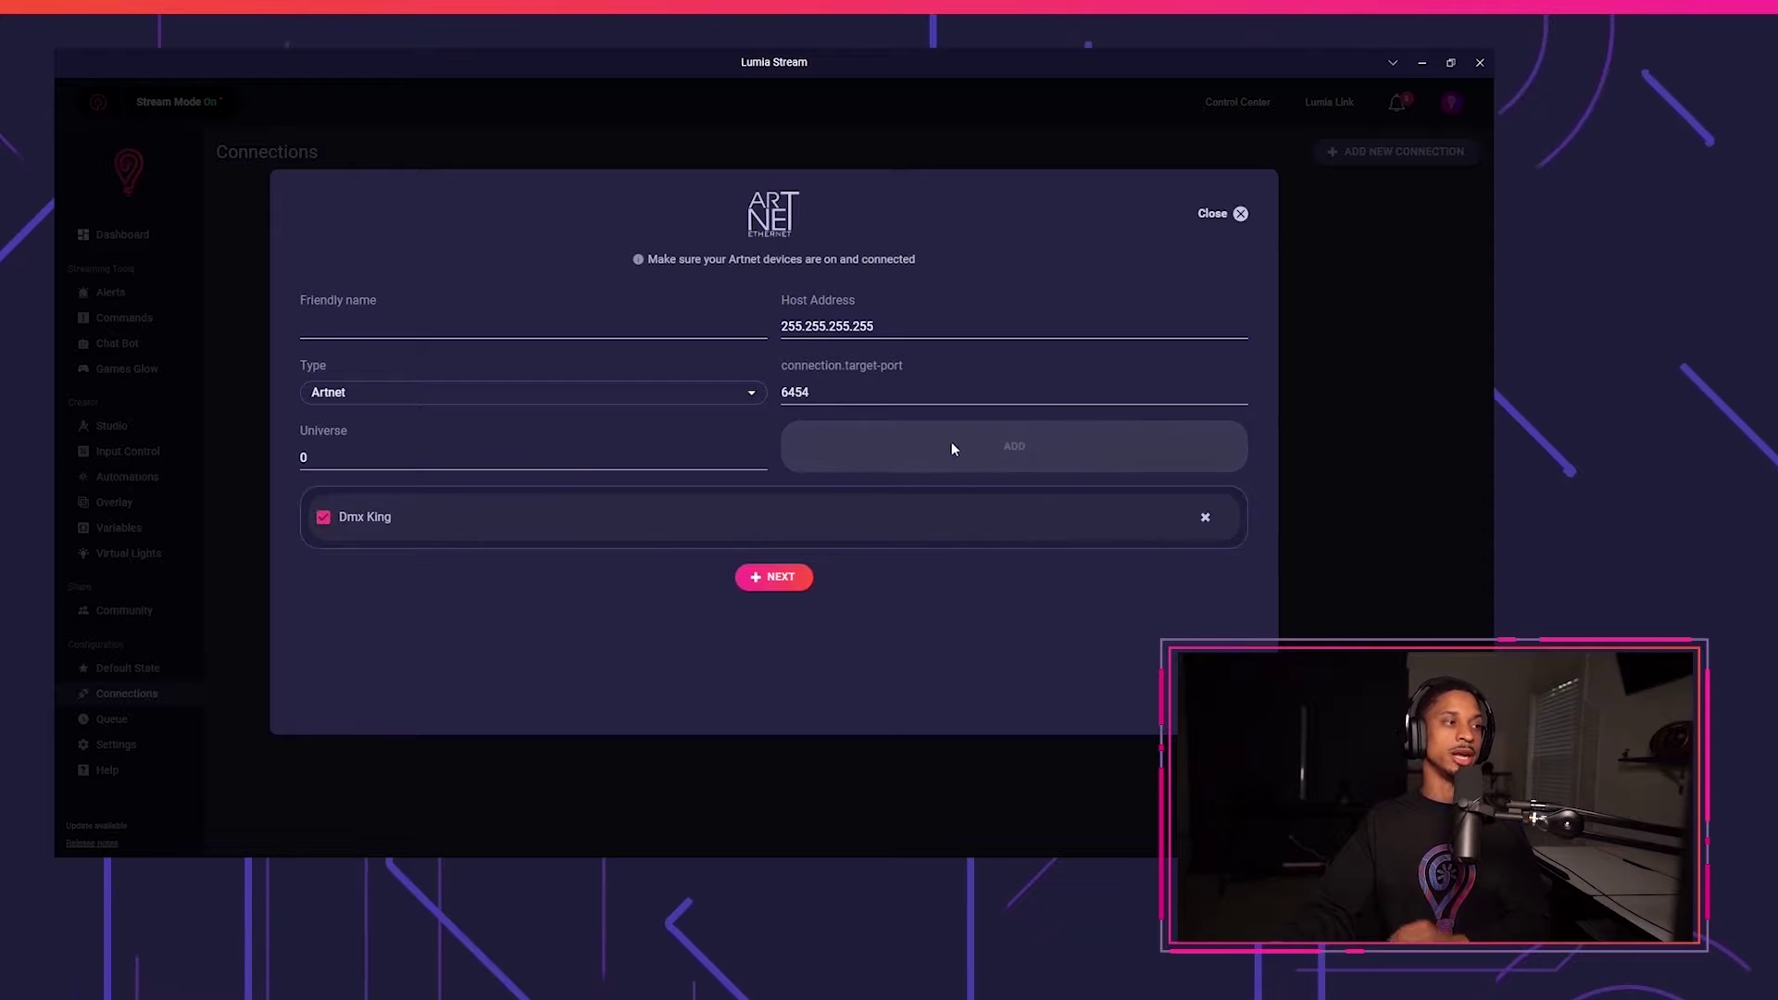
{"action": "left_click", "coordinate": [781, 578]}
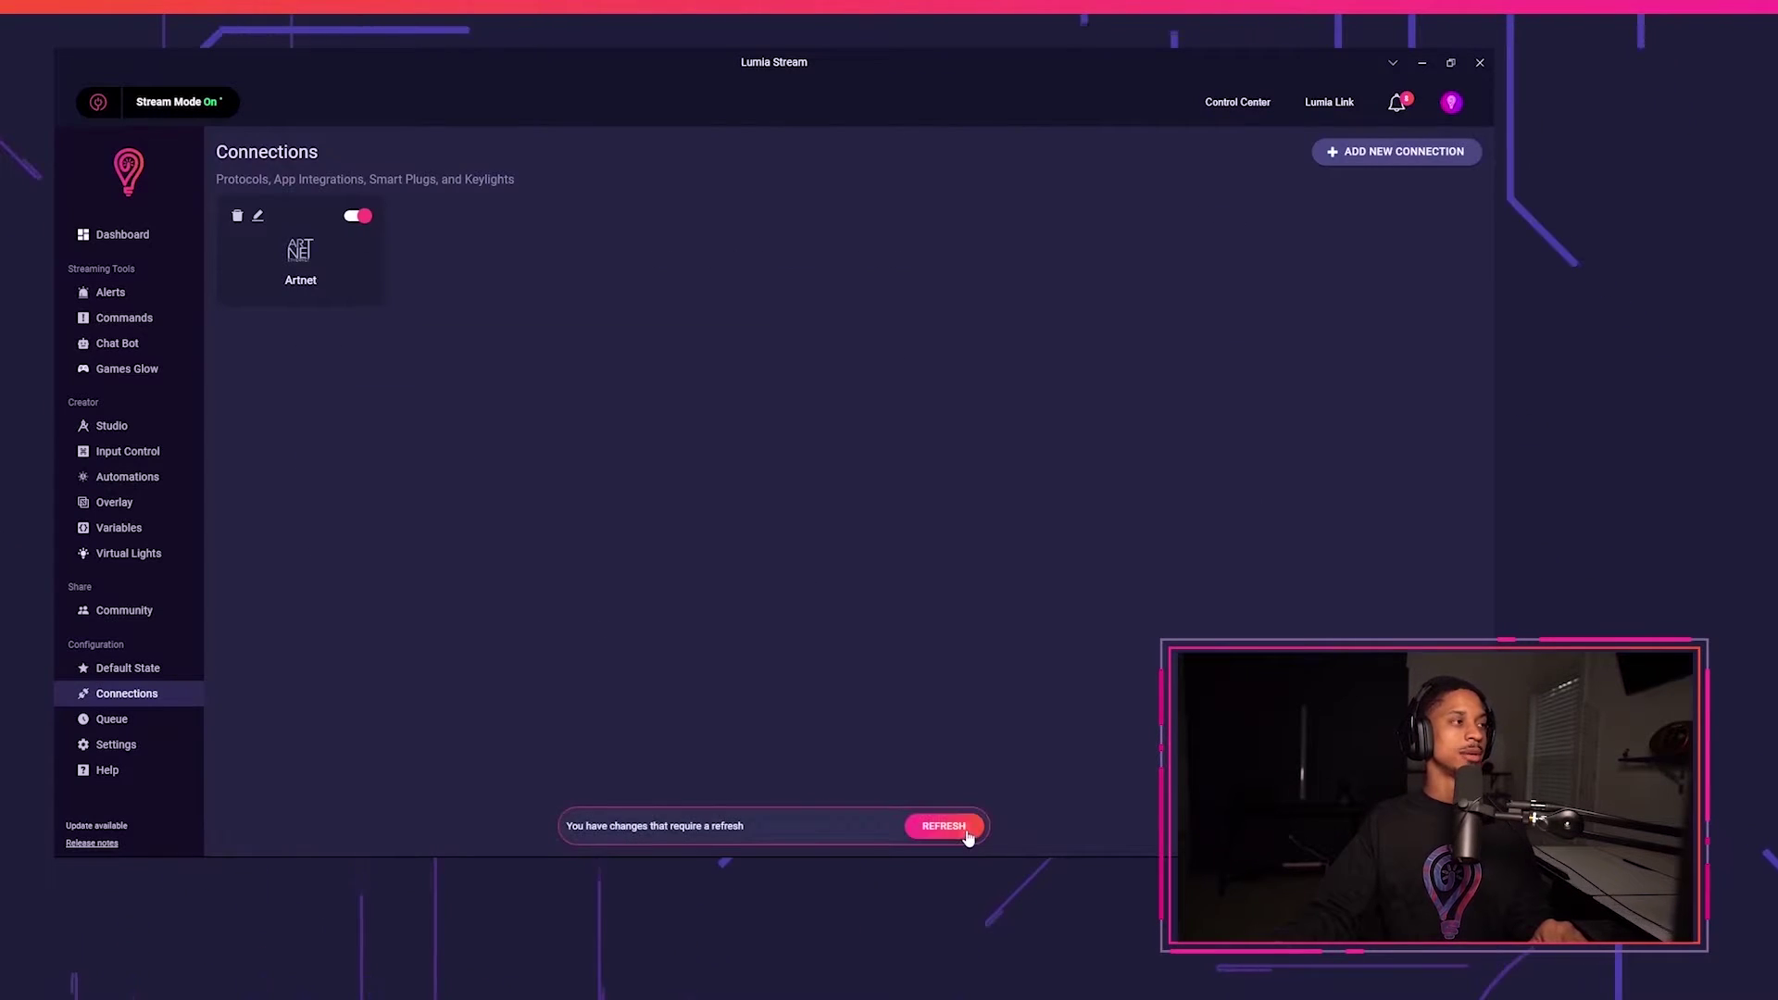
{"action": "left_click", "coordinate": [967, 837]}
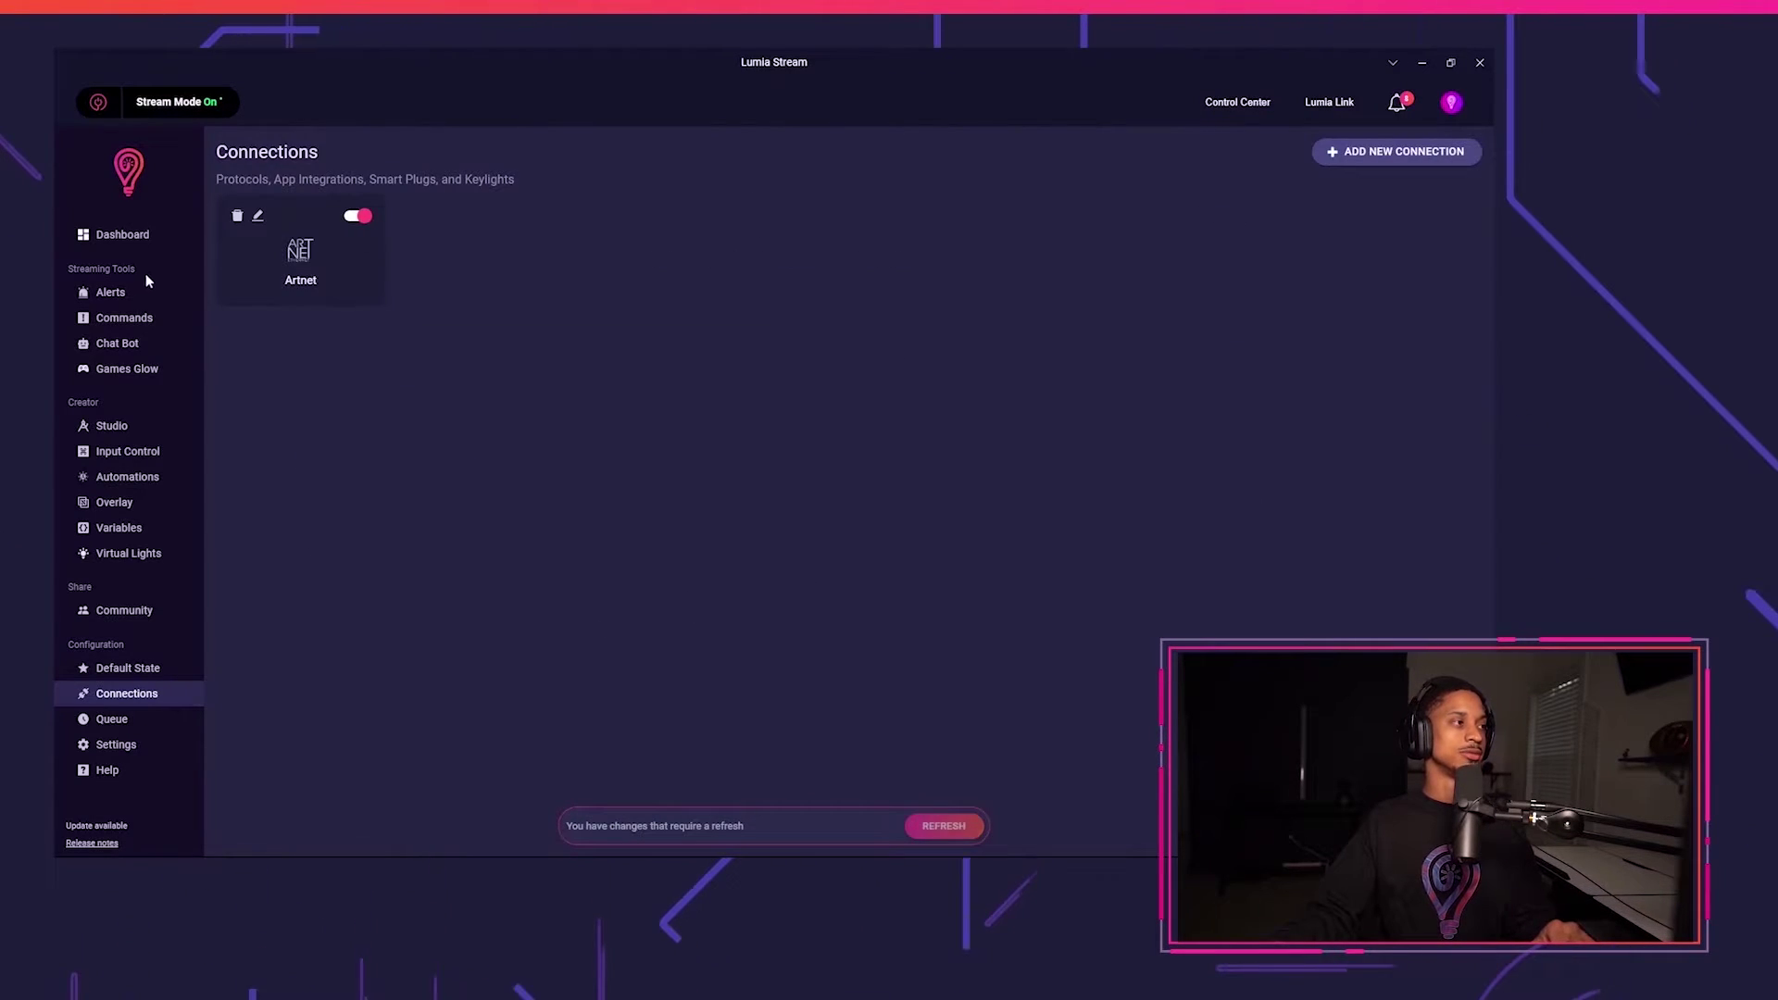
Create a new chat command named "reddy".
{"action": "left_click", "coordinate": [123, 318]}
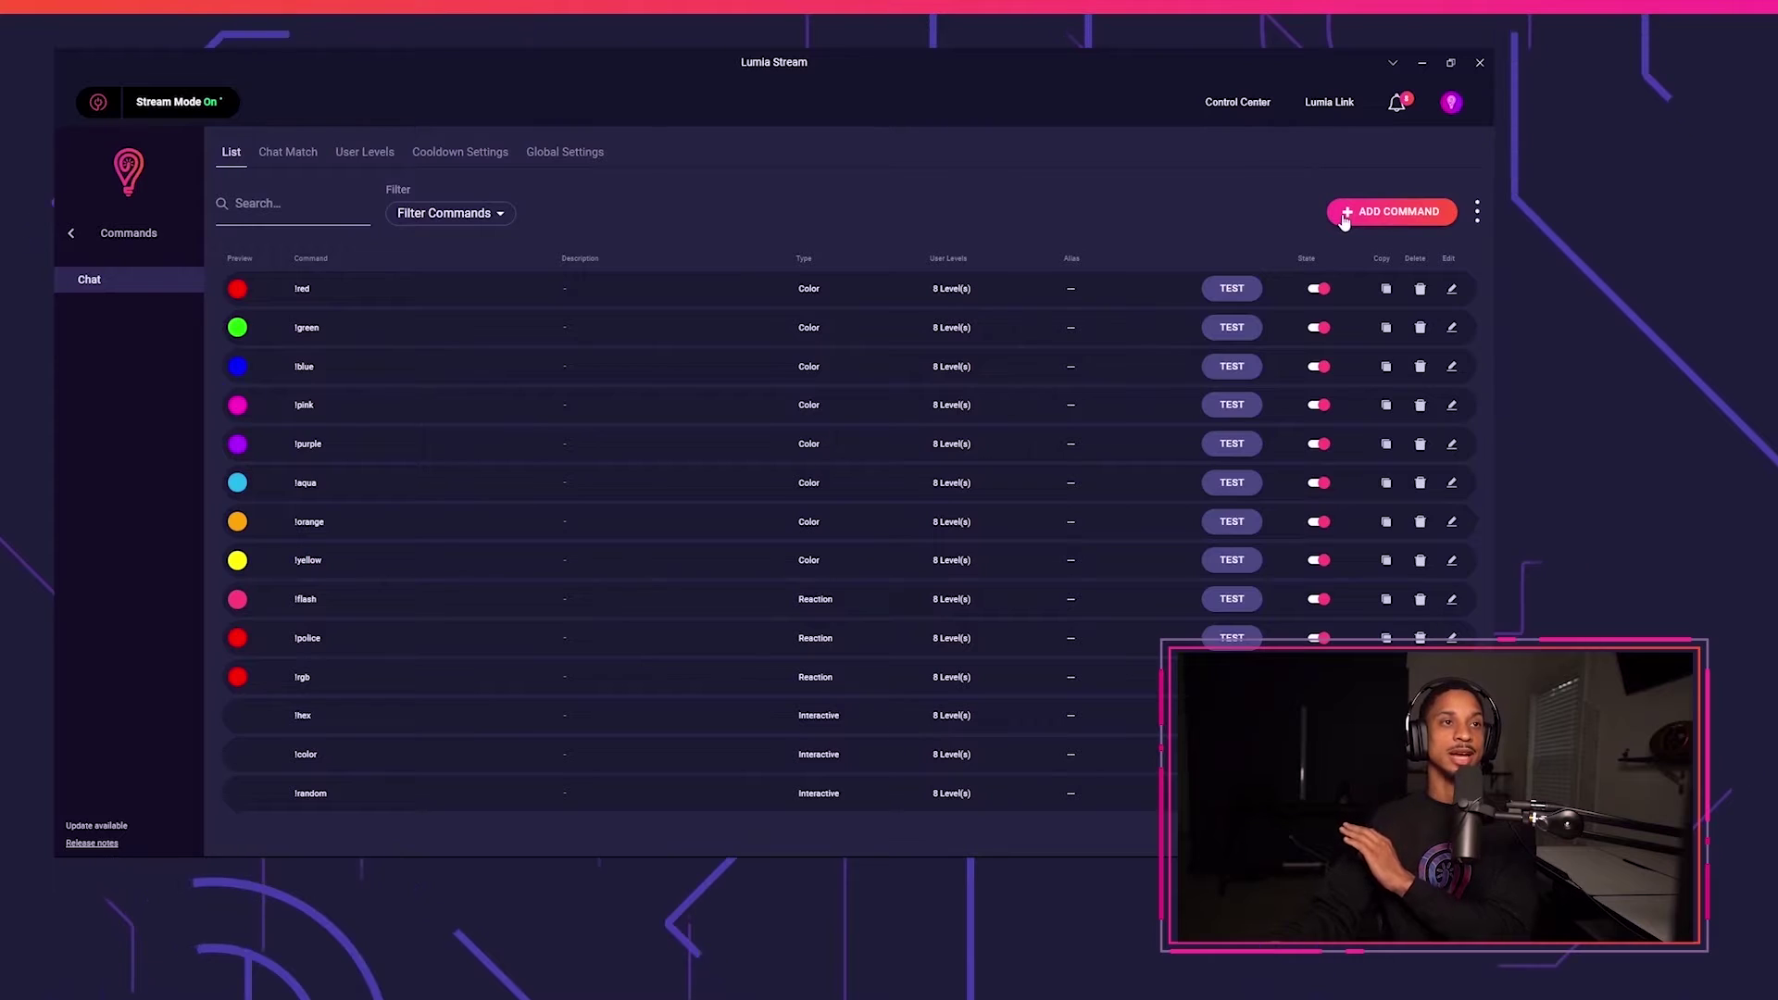
{"action": "left_click", "coordinate": [1389, 213]}
{"action": "type", "text": "r"}
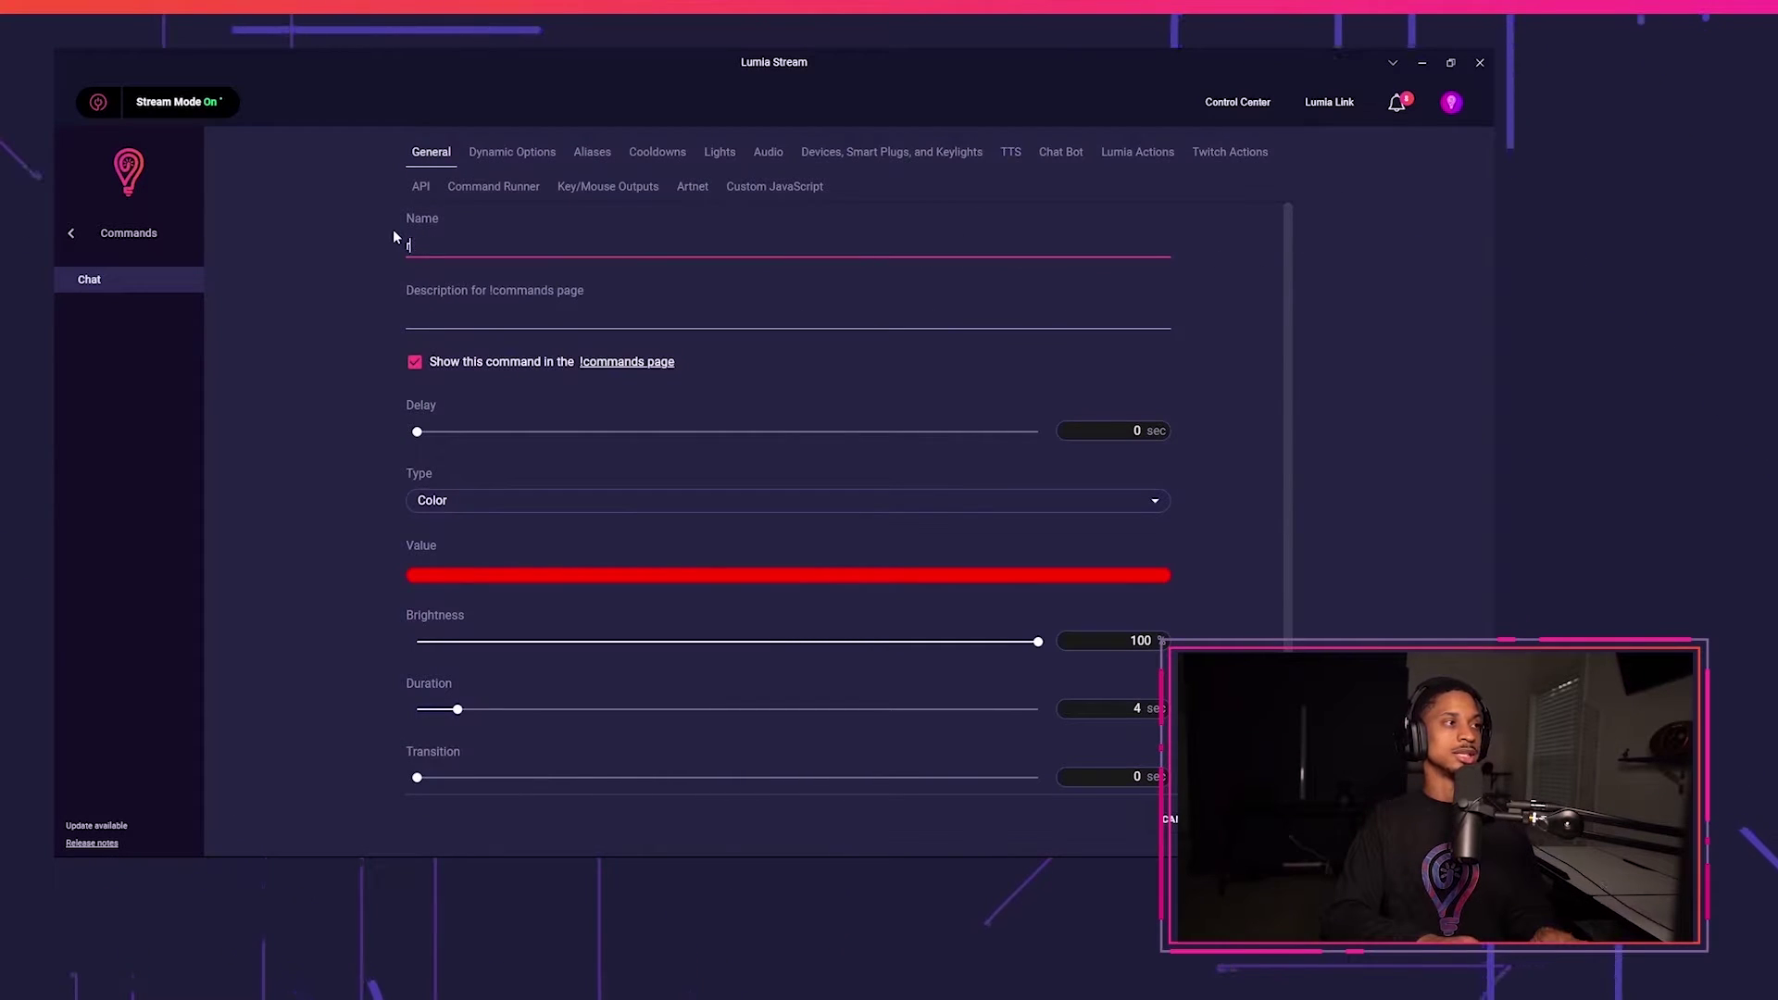
{"action": "type", "text": "eddy"}
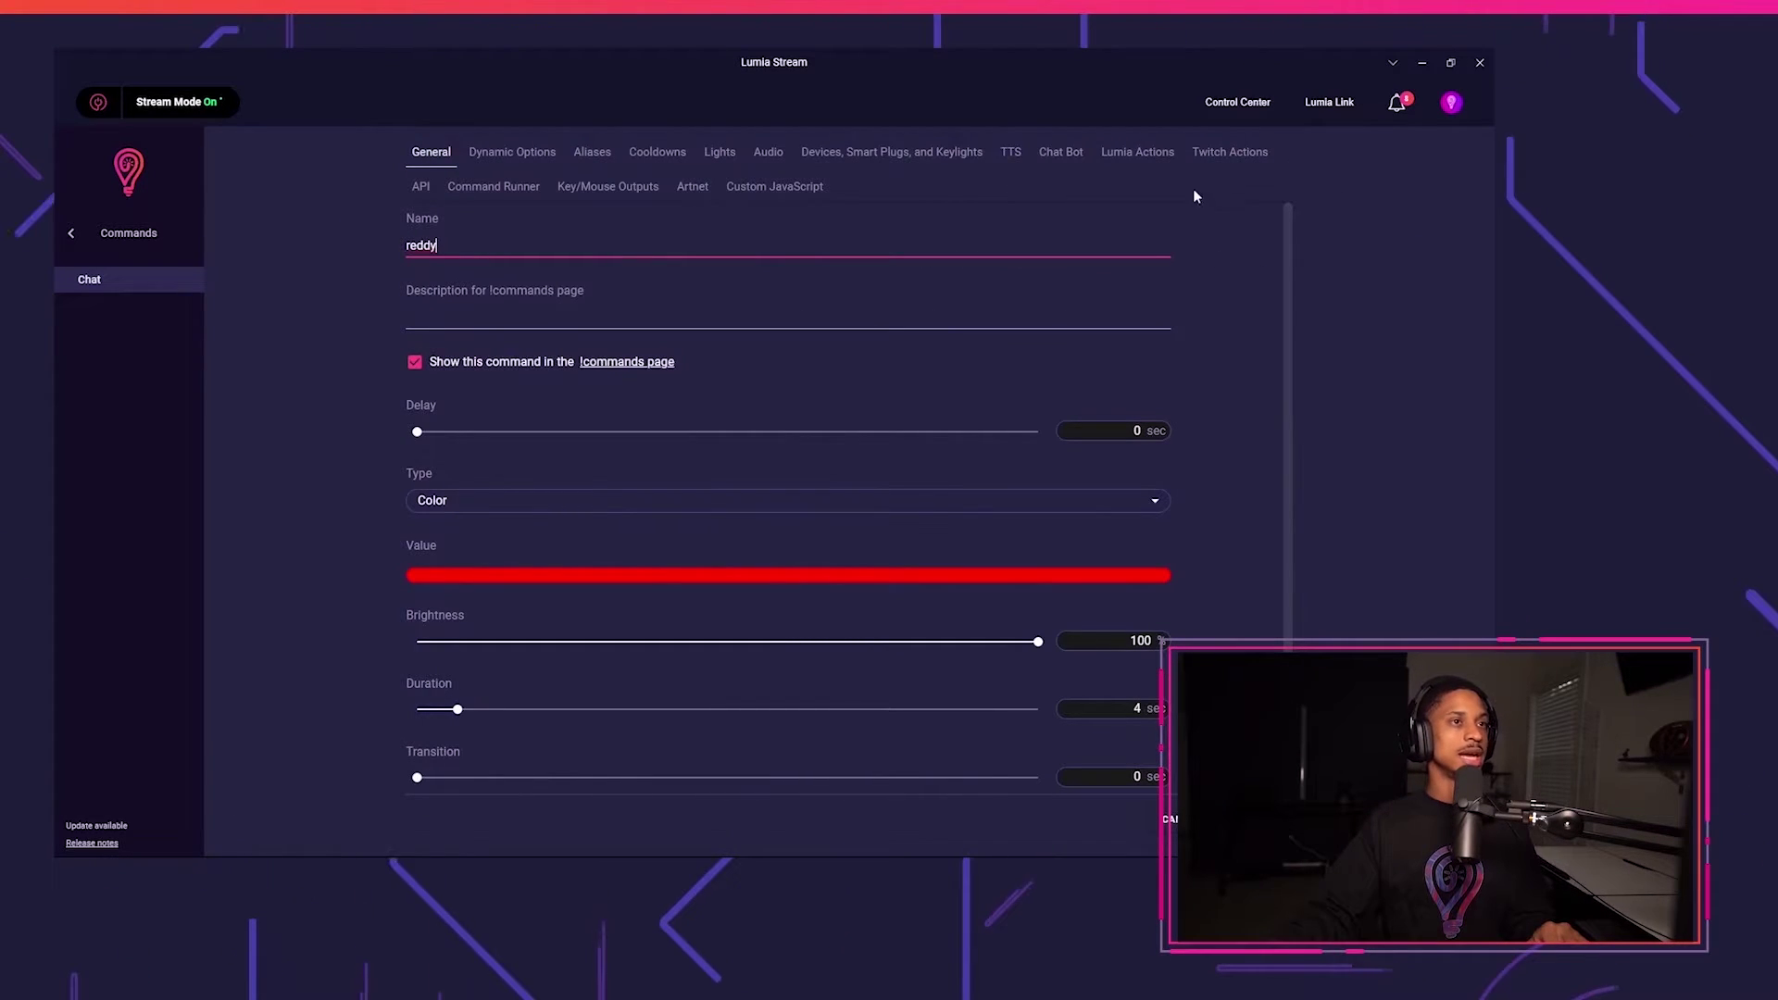
Open the reddy command's Artnet settings and select Universe 0: Dmx King.
{"action": "left_click", "coordinate": [686, 188]}
{"action": "left_click", "coordinate": [583, 264]}
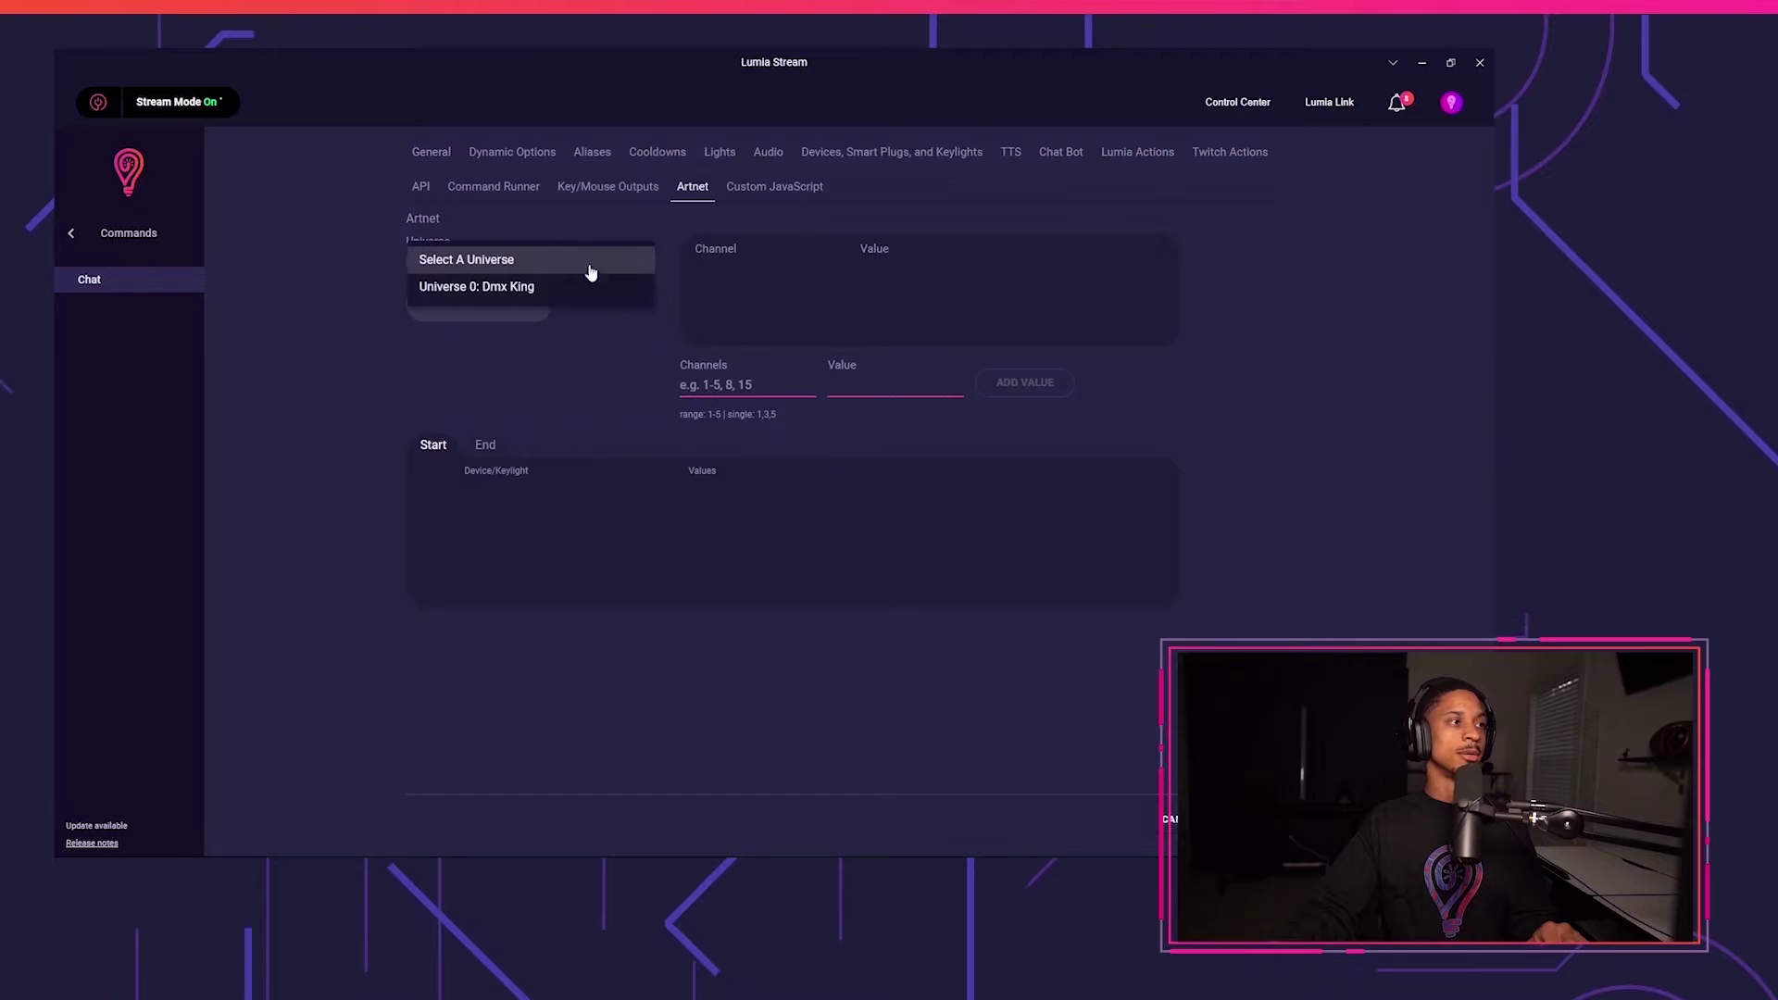
{"action": "left_click", "coordinate": [505, 288]}
Create a start preset for Dmx King with channels 6 and 7 at value 255, and delete that preset.
{"action": "left_click", "coordinate": [728, 385]}
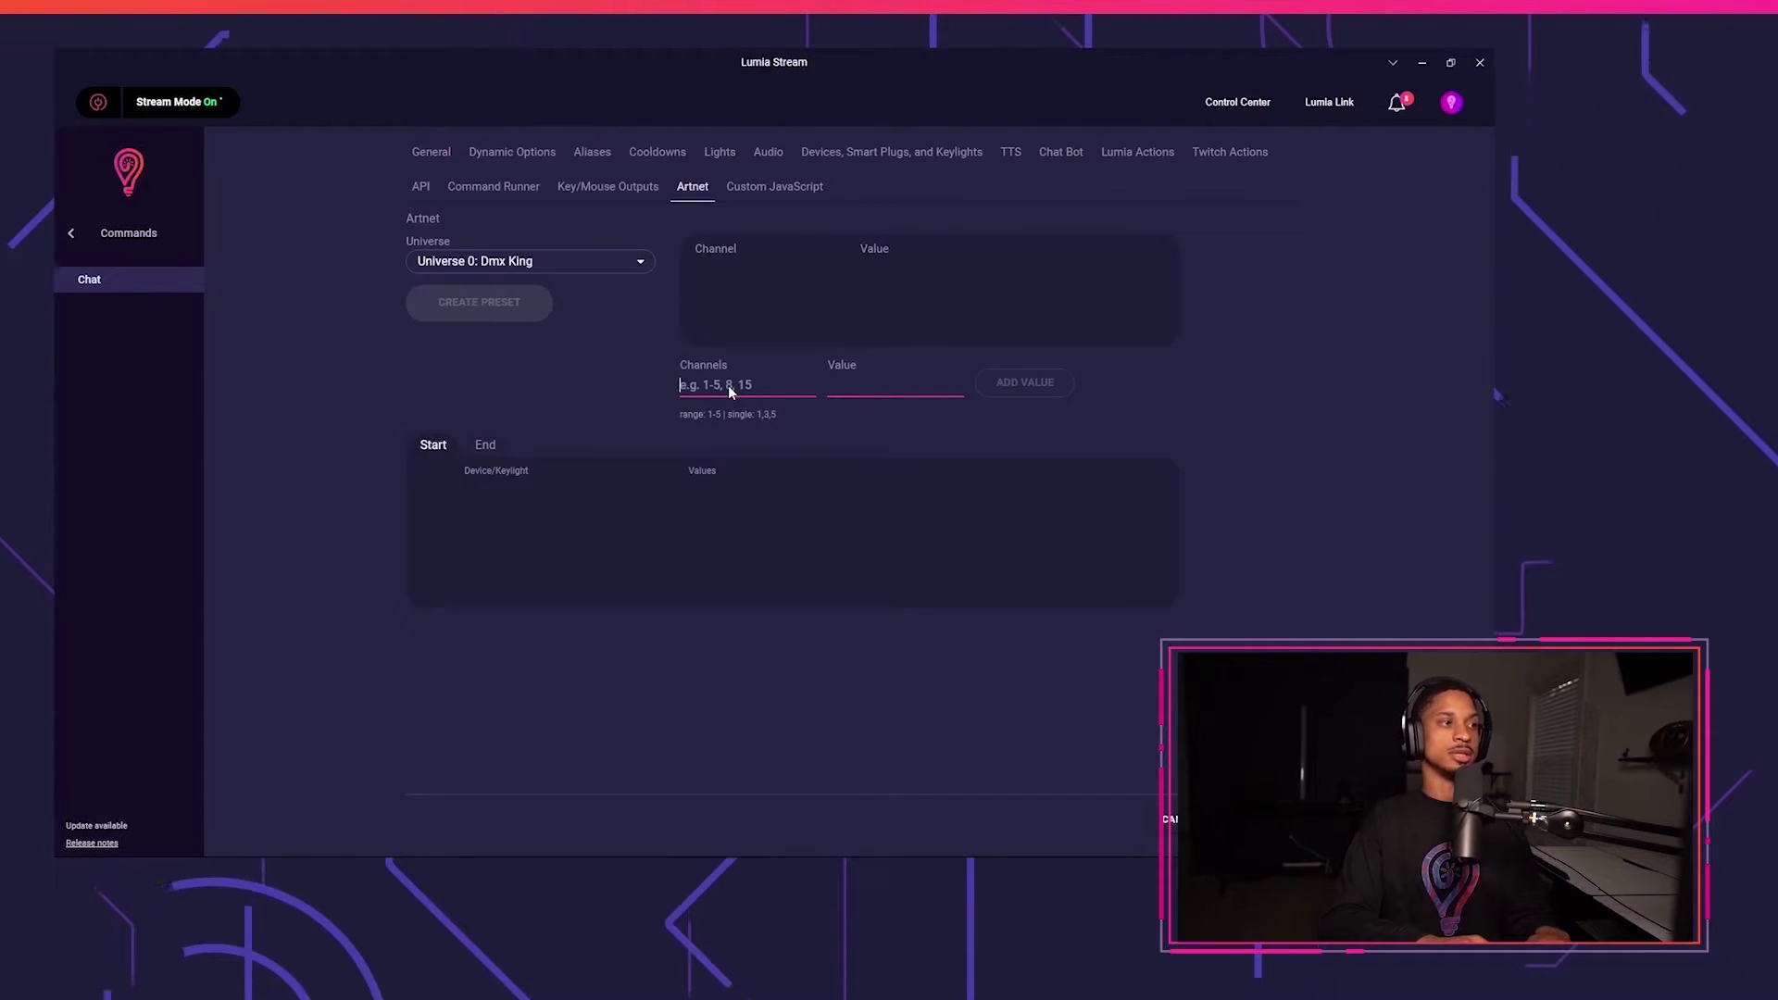
{"action": "type", "text": "6"}
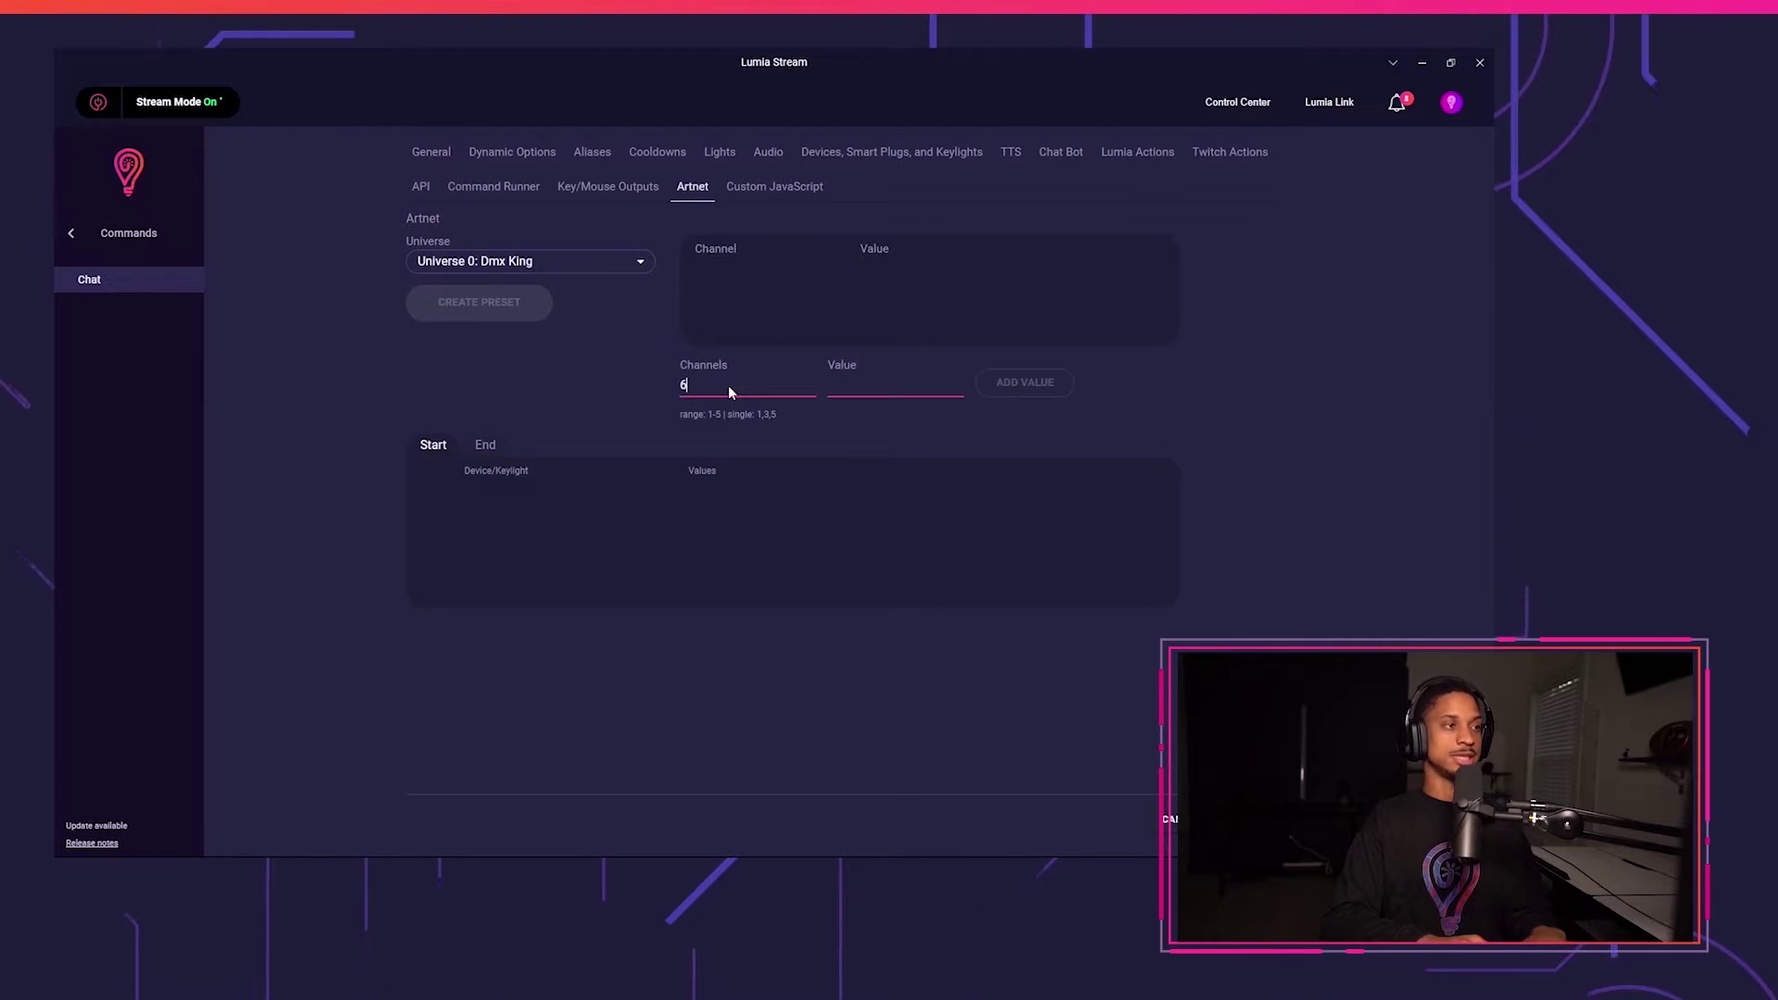
{"action": "key", "text": "Tab"}
{"action": "type", "text": "255"}
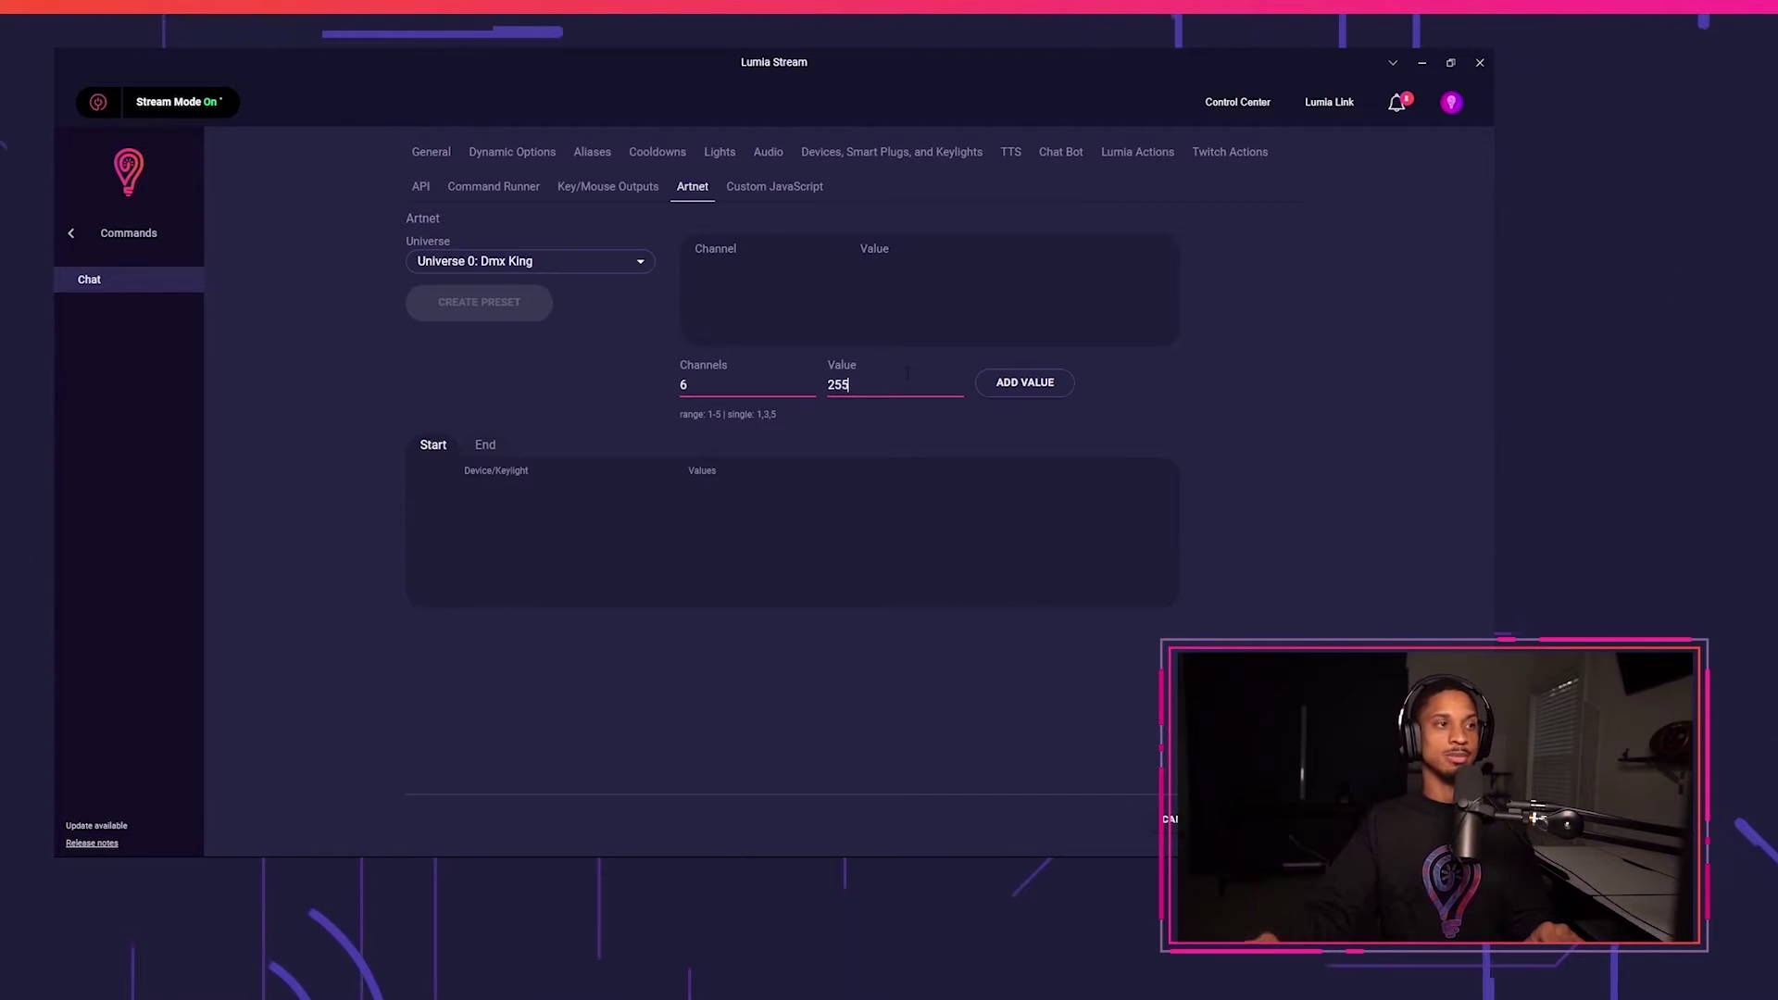
{"action": "left_click", "coordinate": [1028, 383]}
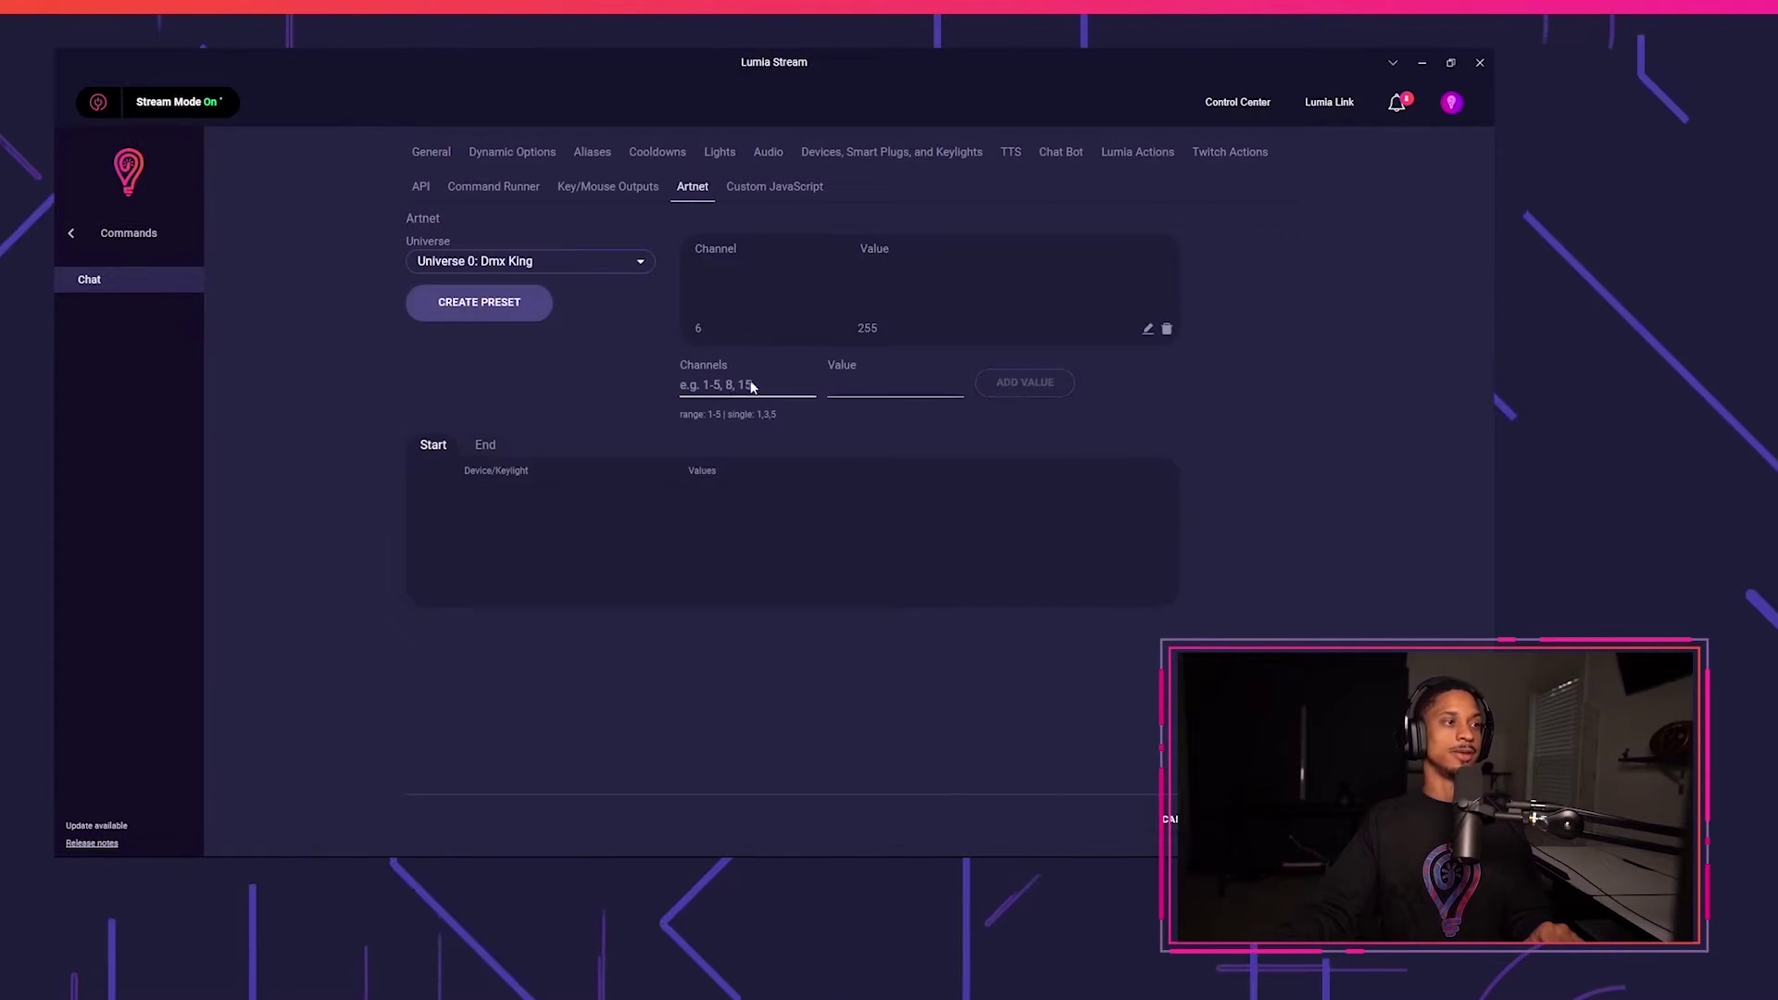
{"action": "type", "text": "255"}
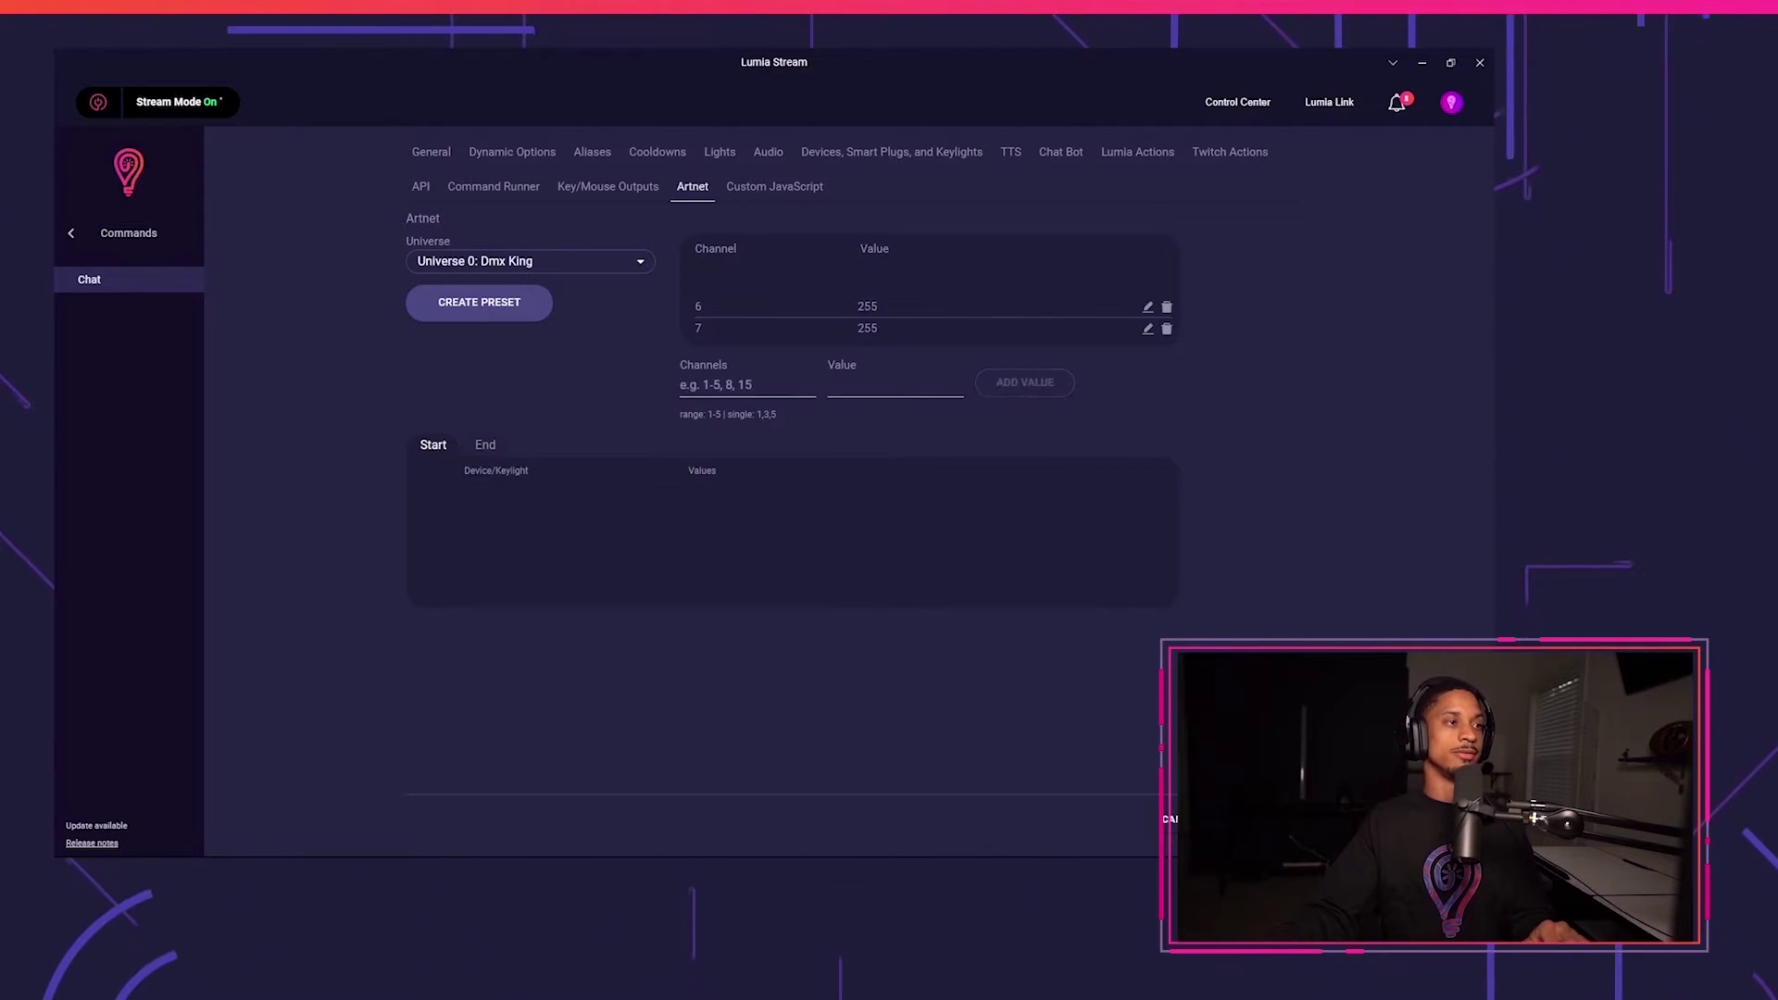
{"action": "left_click", "coordinate": [482, 306]}
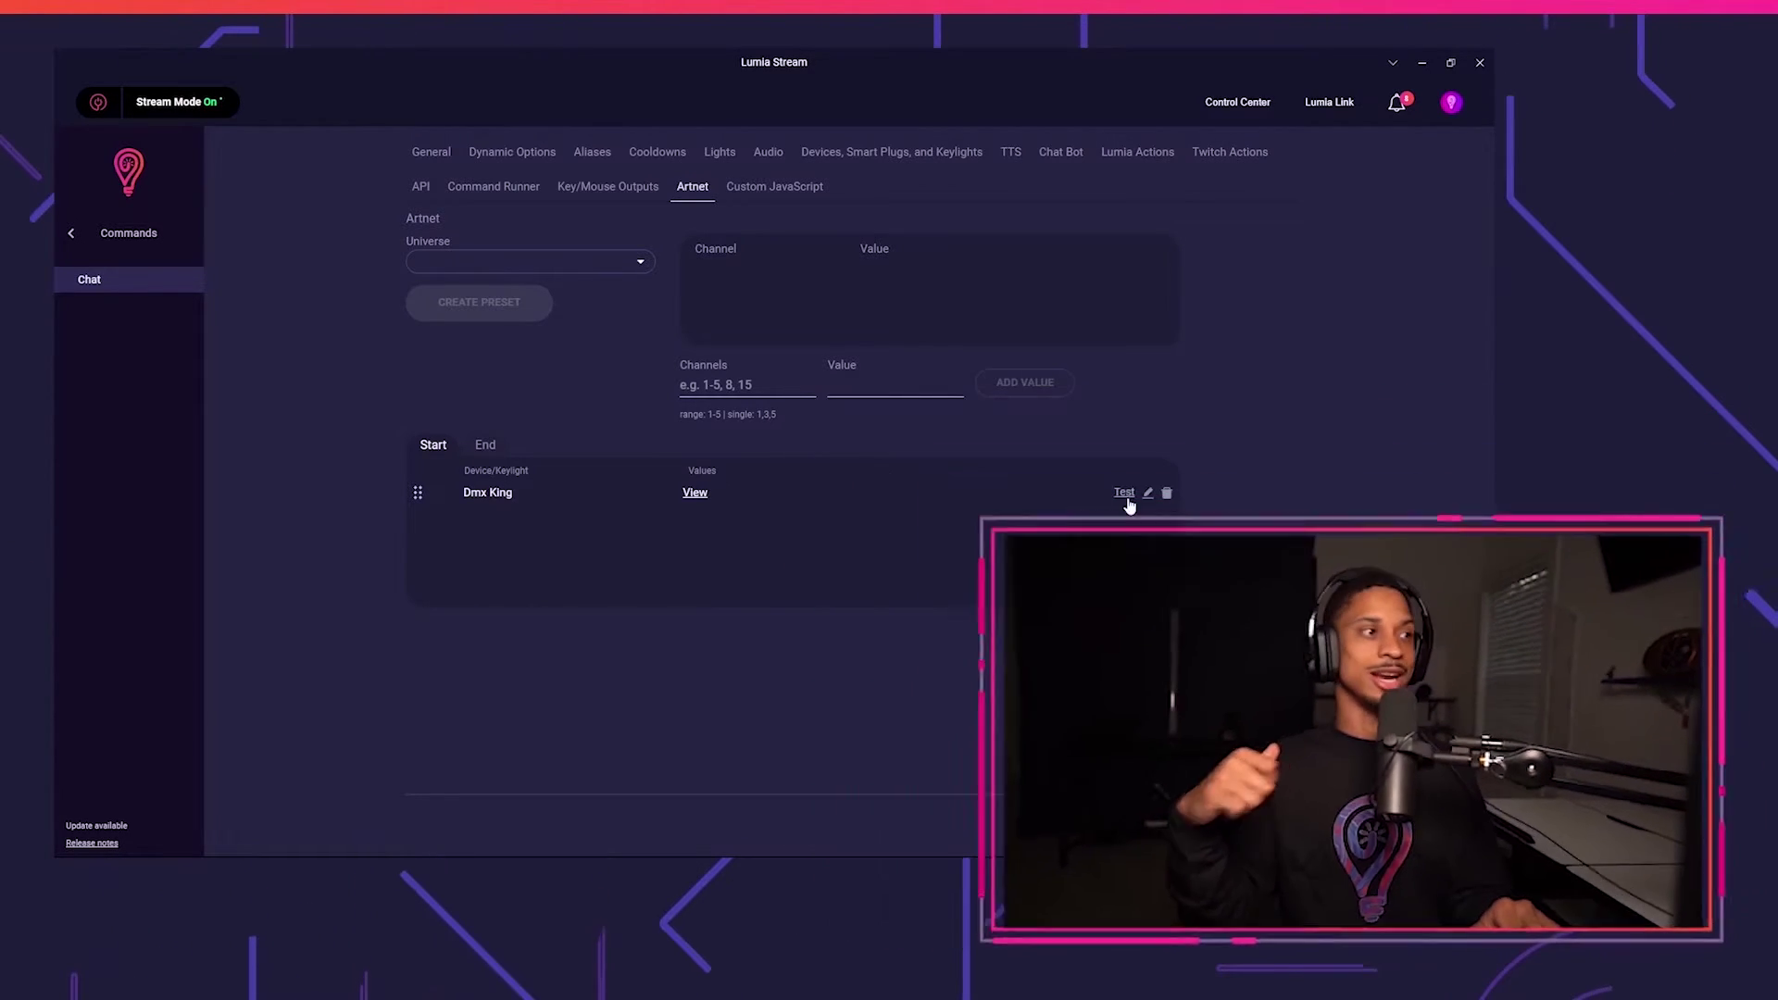
{"action": "left_click", "coordinate": [1167, 493]}
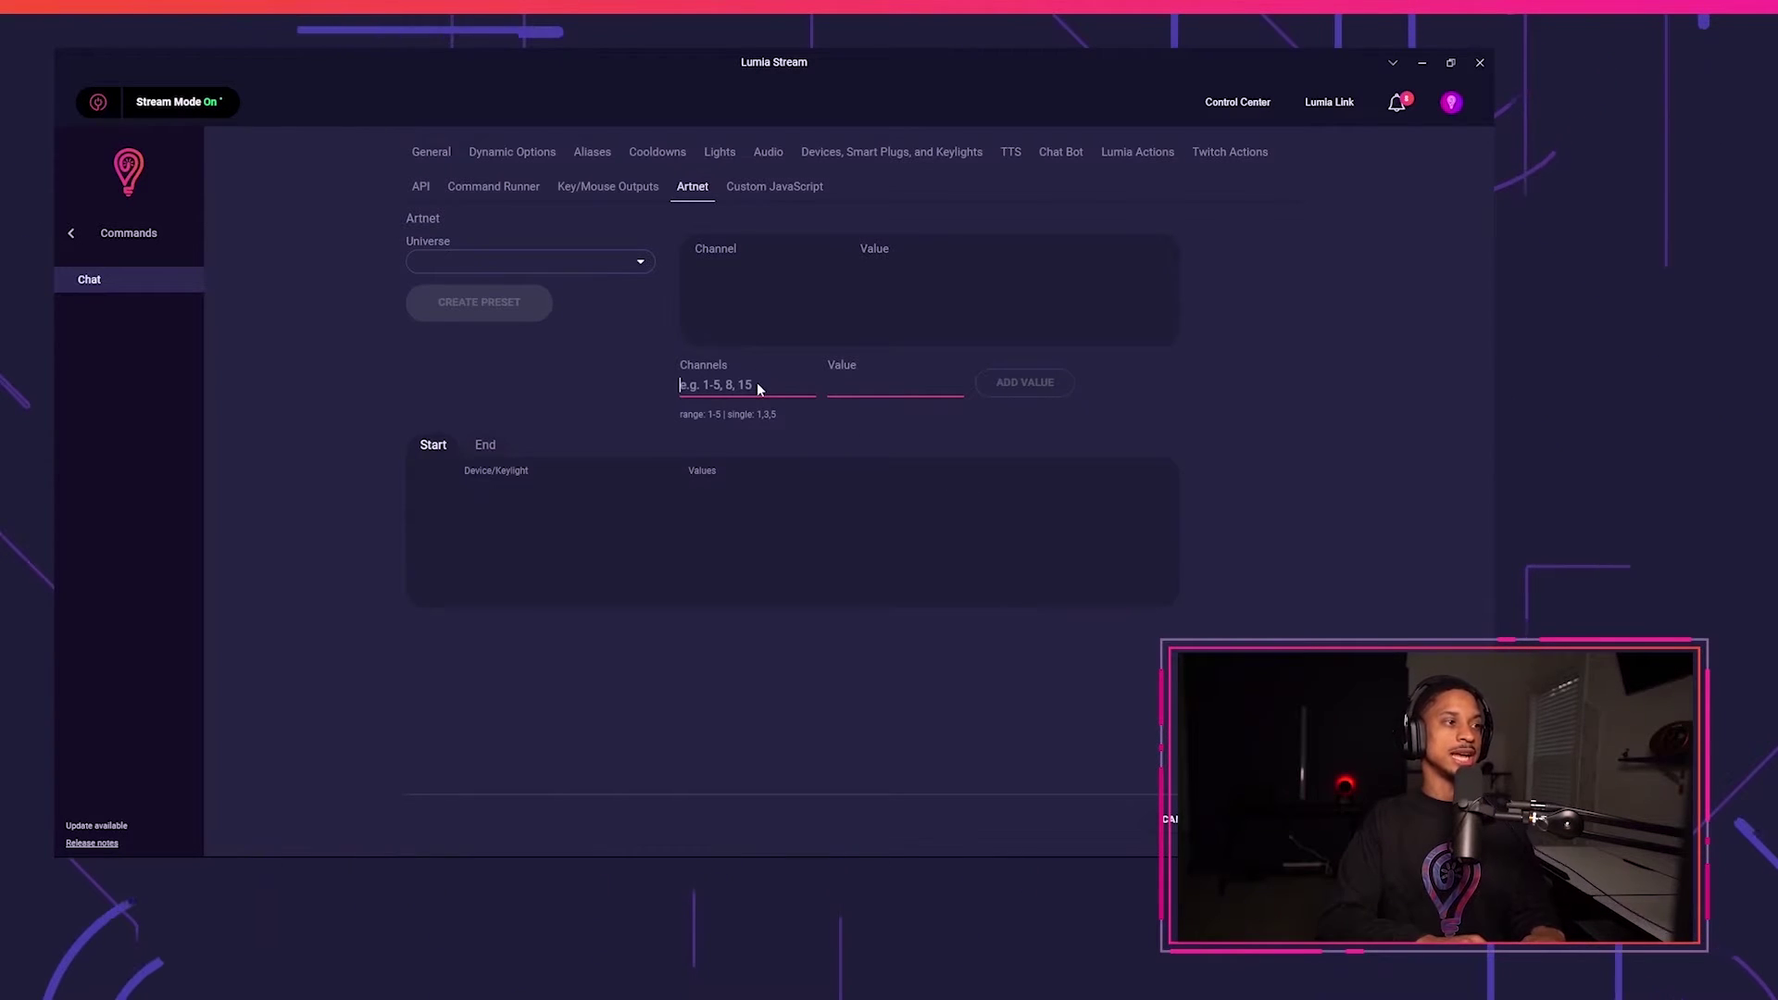
Create a start preset on Universe 0: Dmx King with channels 6,7,8 at value 255 and test it.
{"action": "type", "text": "6,7"}
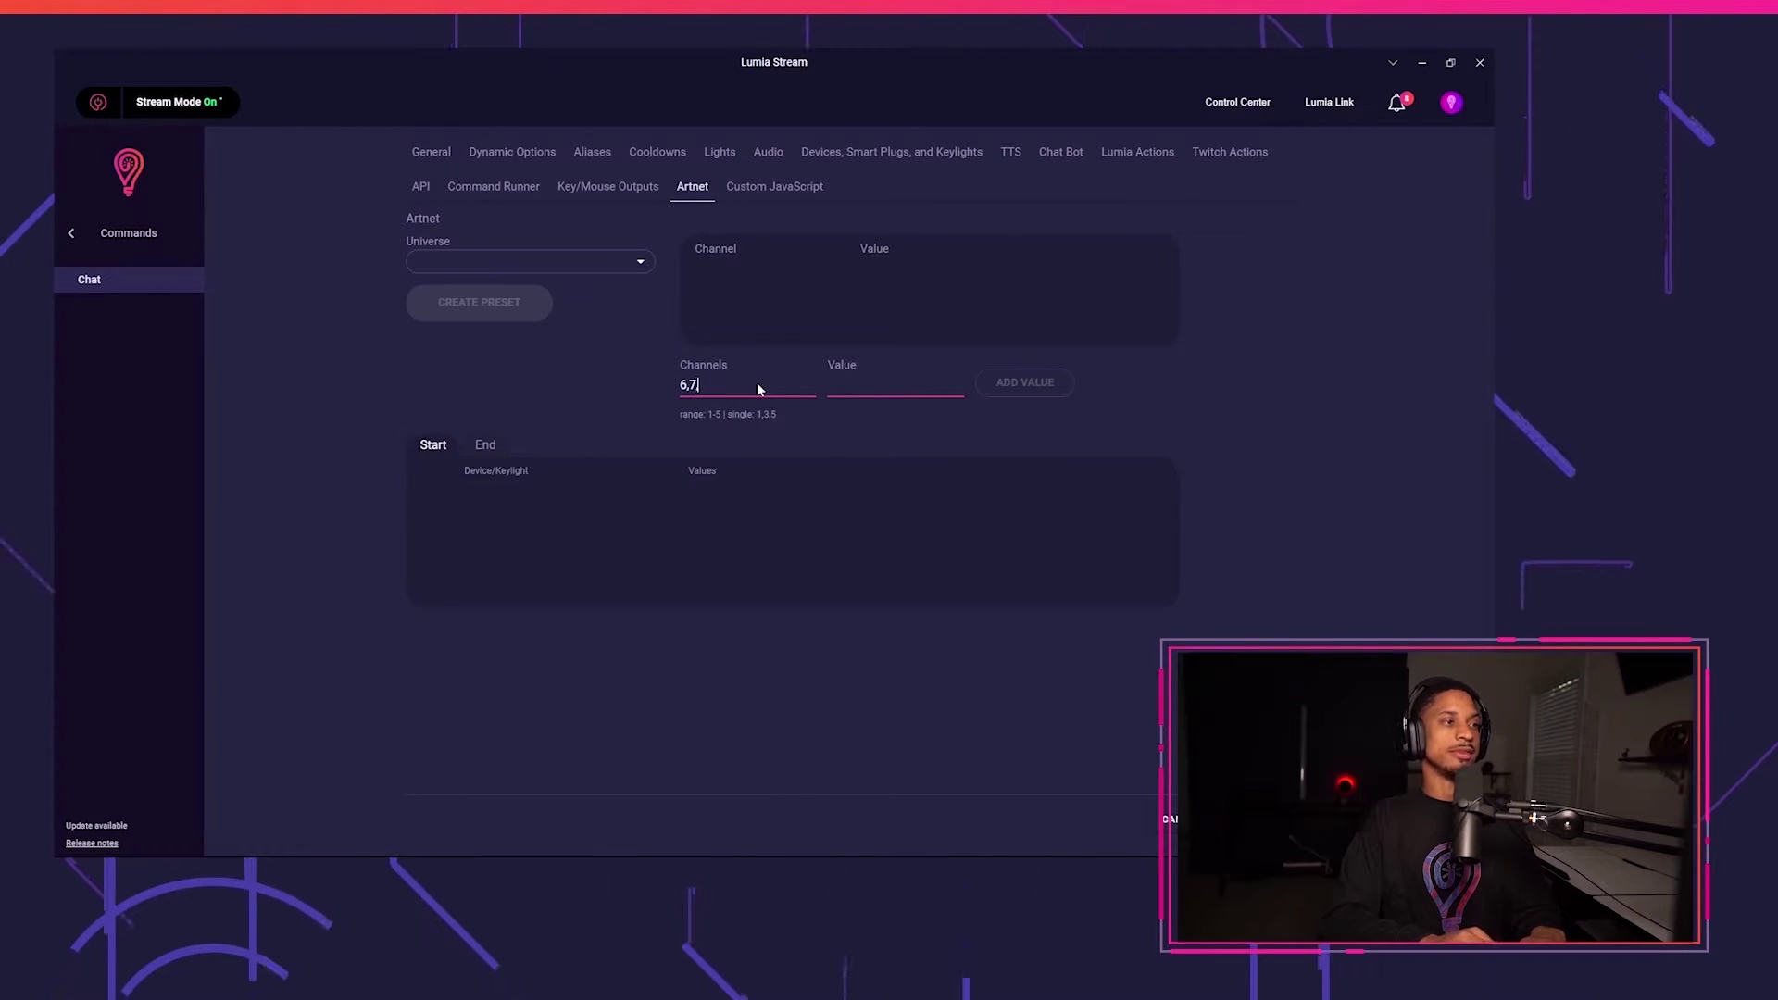
{"action": "type", "text": ",8"}
{"action": "key", "text": "Tab"}
{"action": "type", "text": "25"}
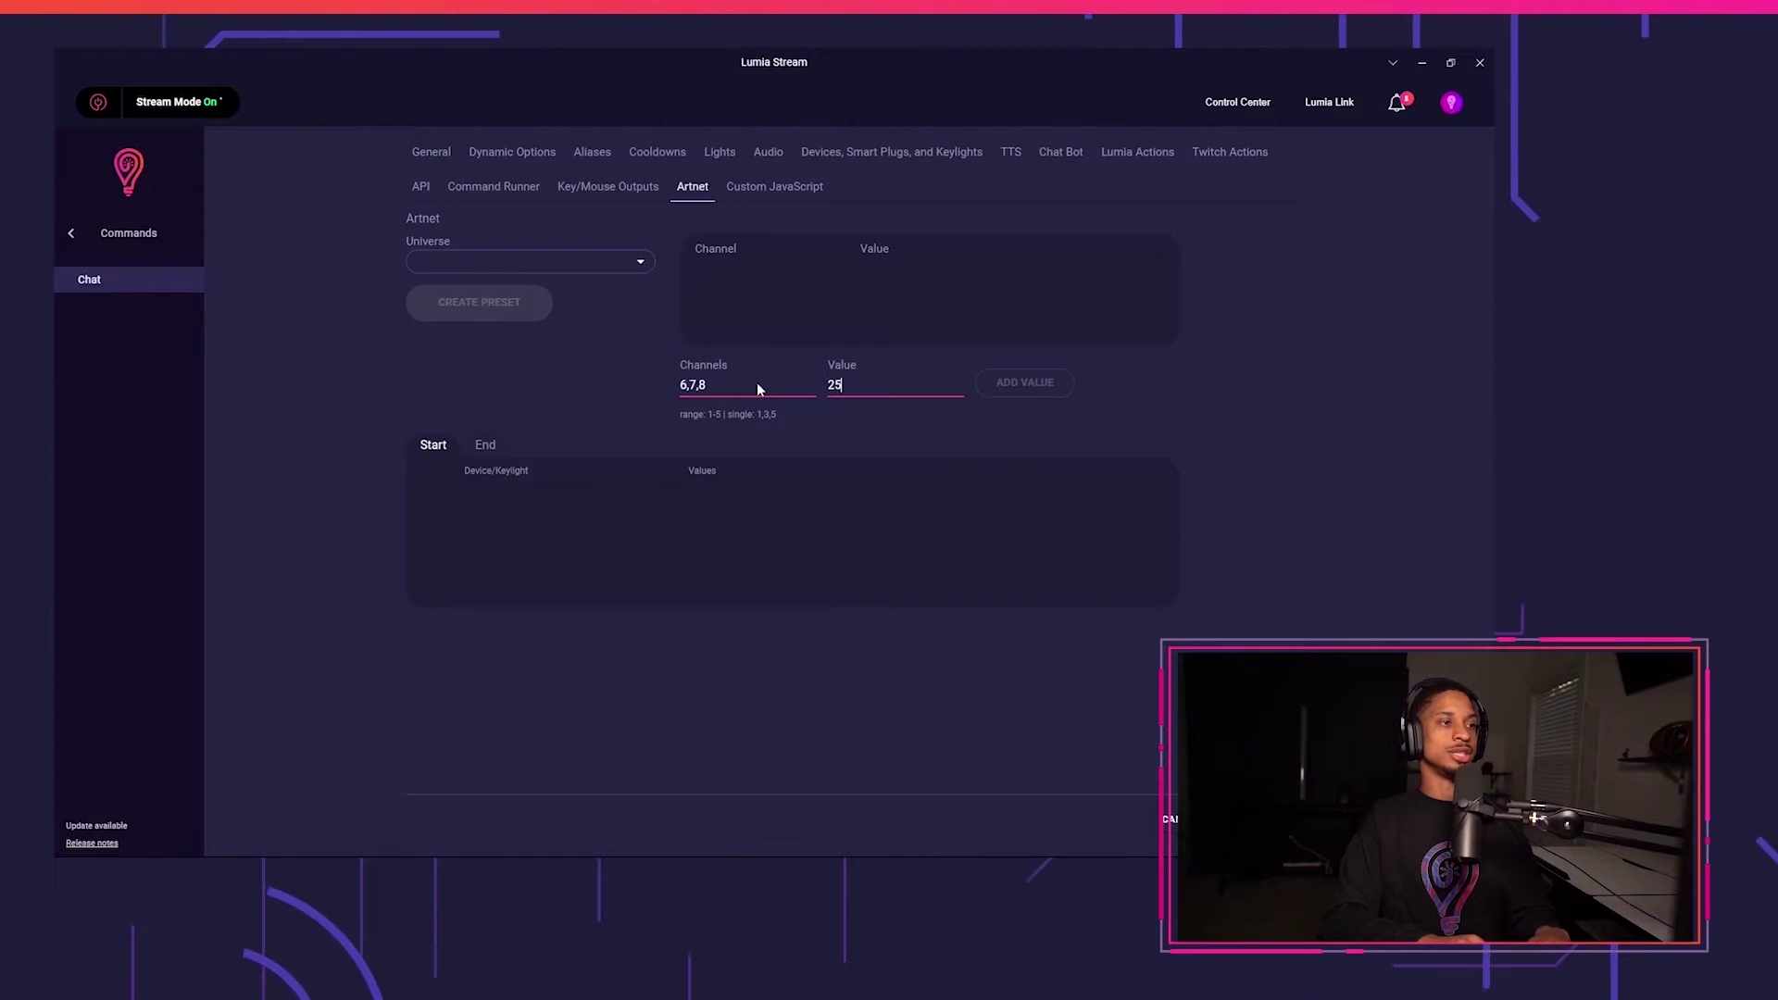
{"action": "type", "text": "5"}
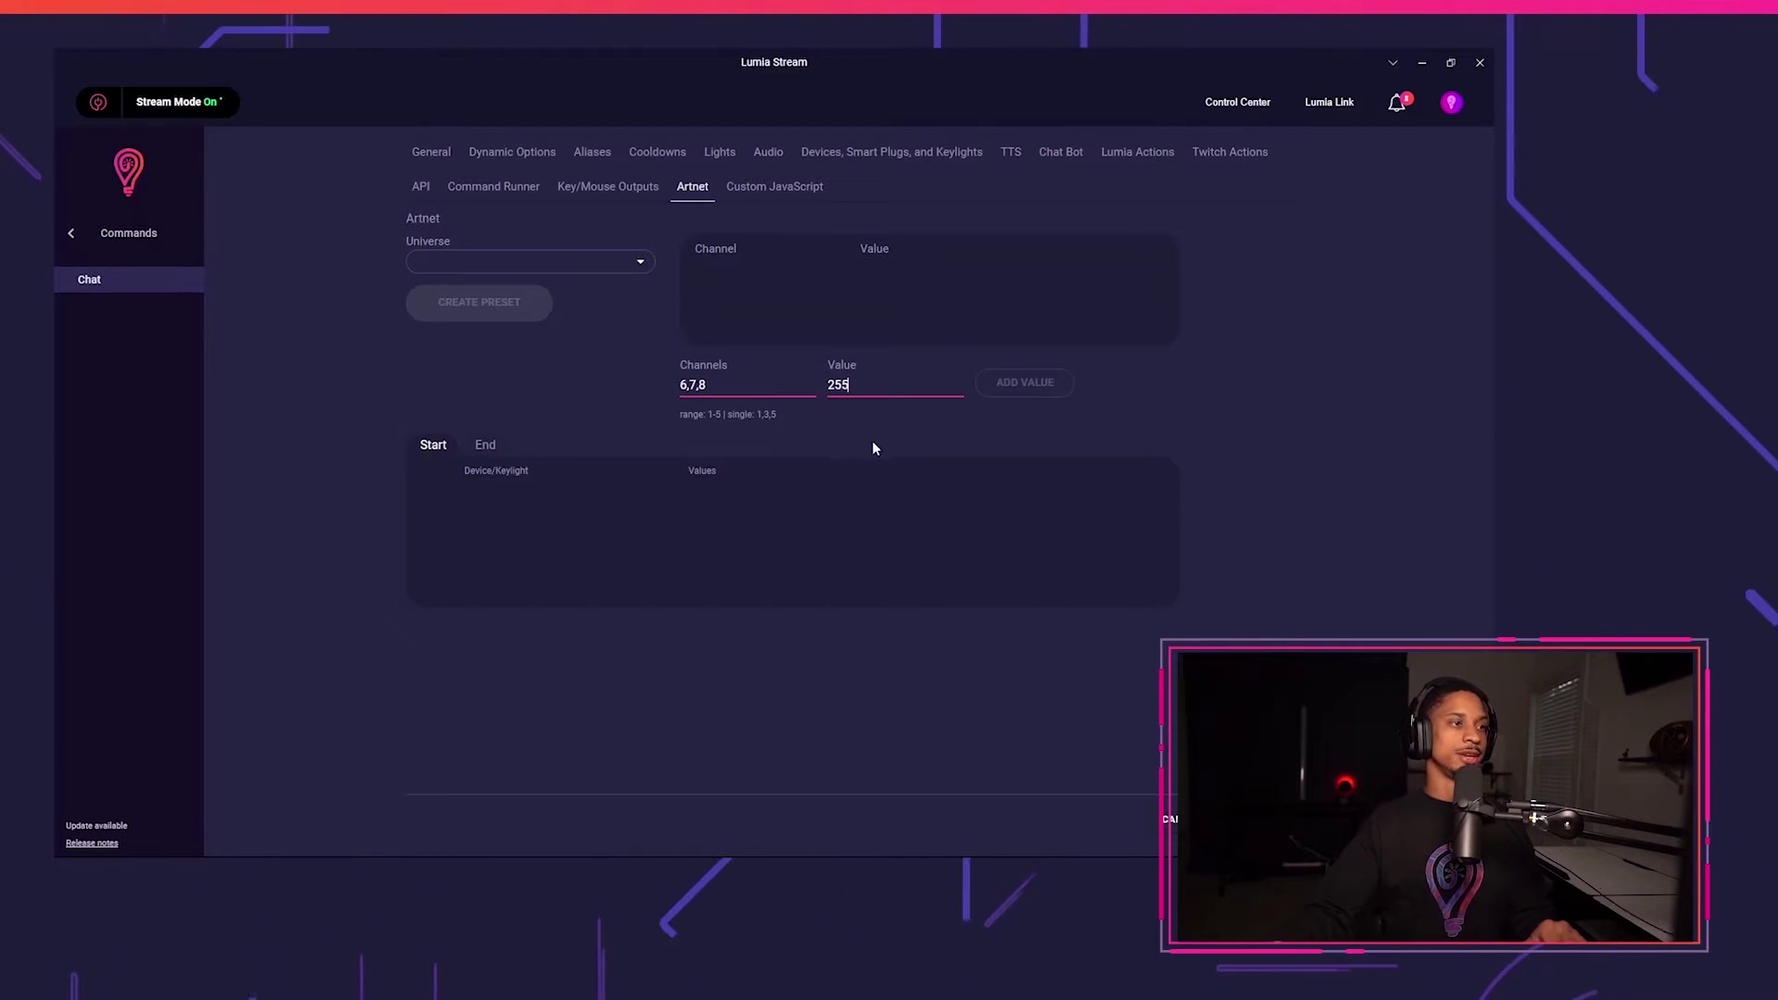
{"action": "left_click", "coordinate": [600, 254]}
{"action": "left_click", "coordinate": [544, 290]}
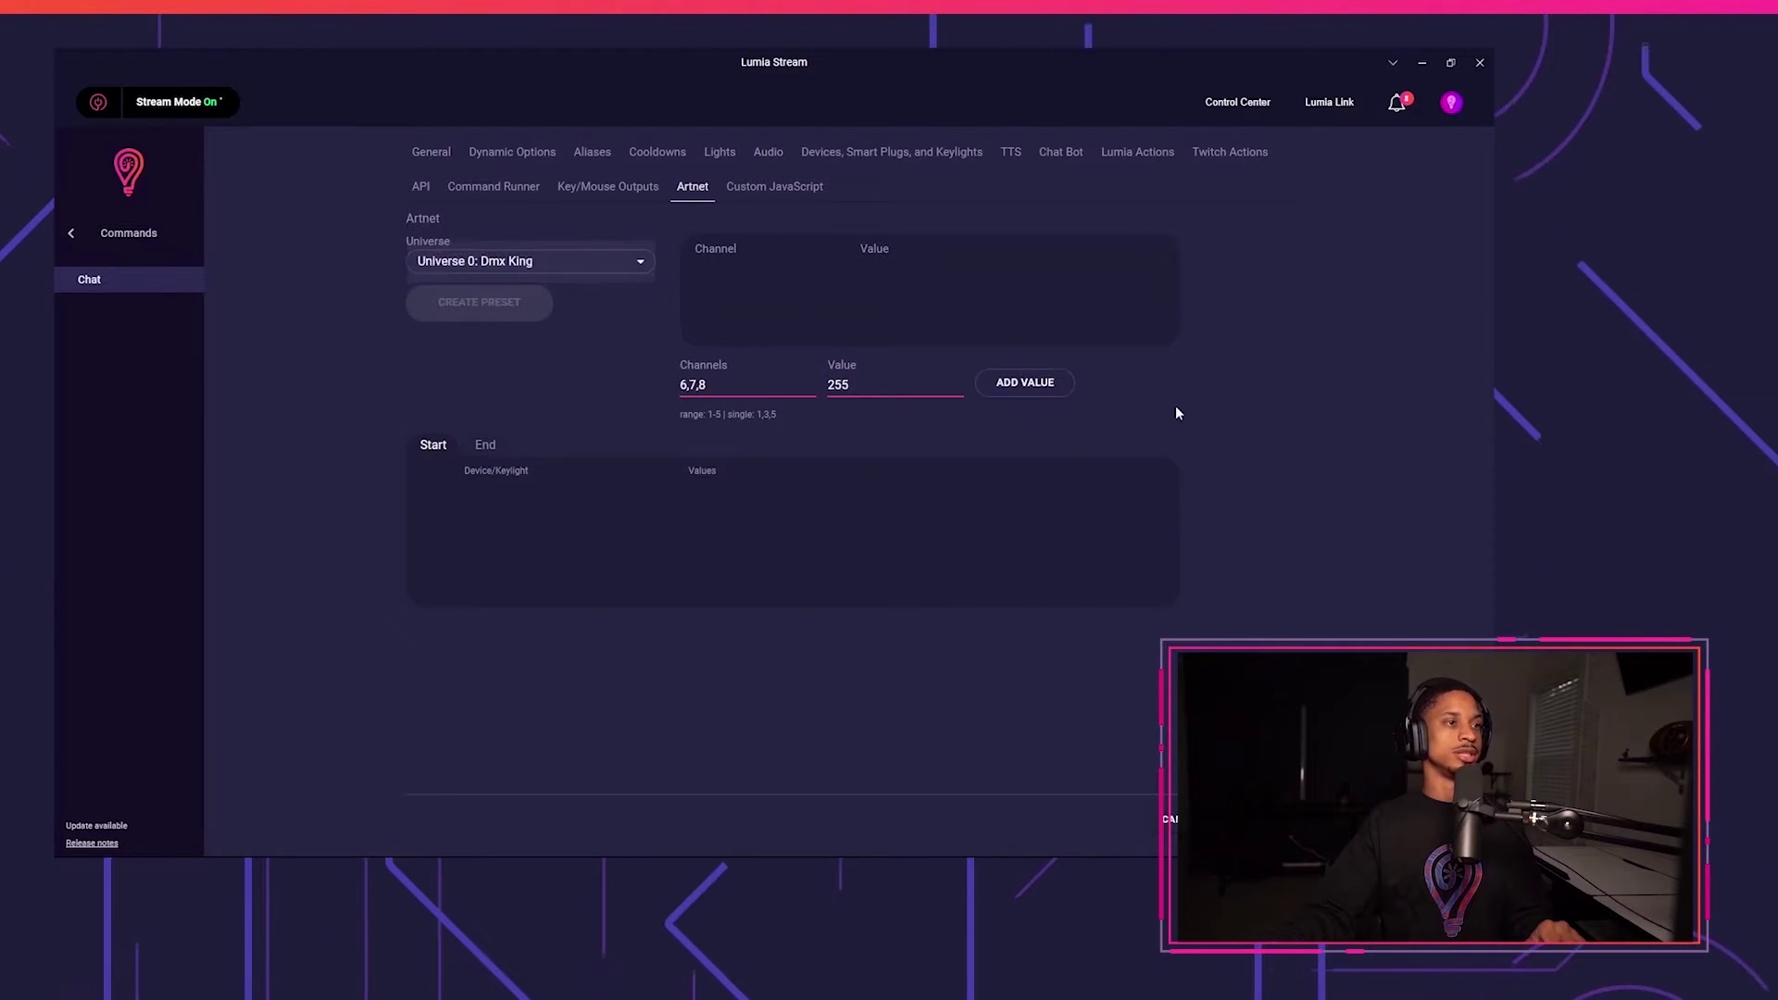
{"action": "left_click", "coordinate": [1025, 382]}
{"action": "left_click", "coordinate": [508, 305]}
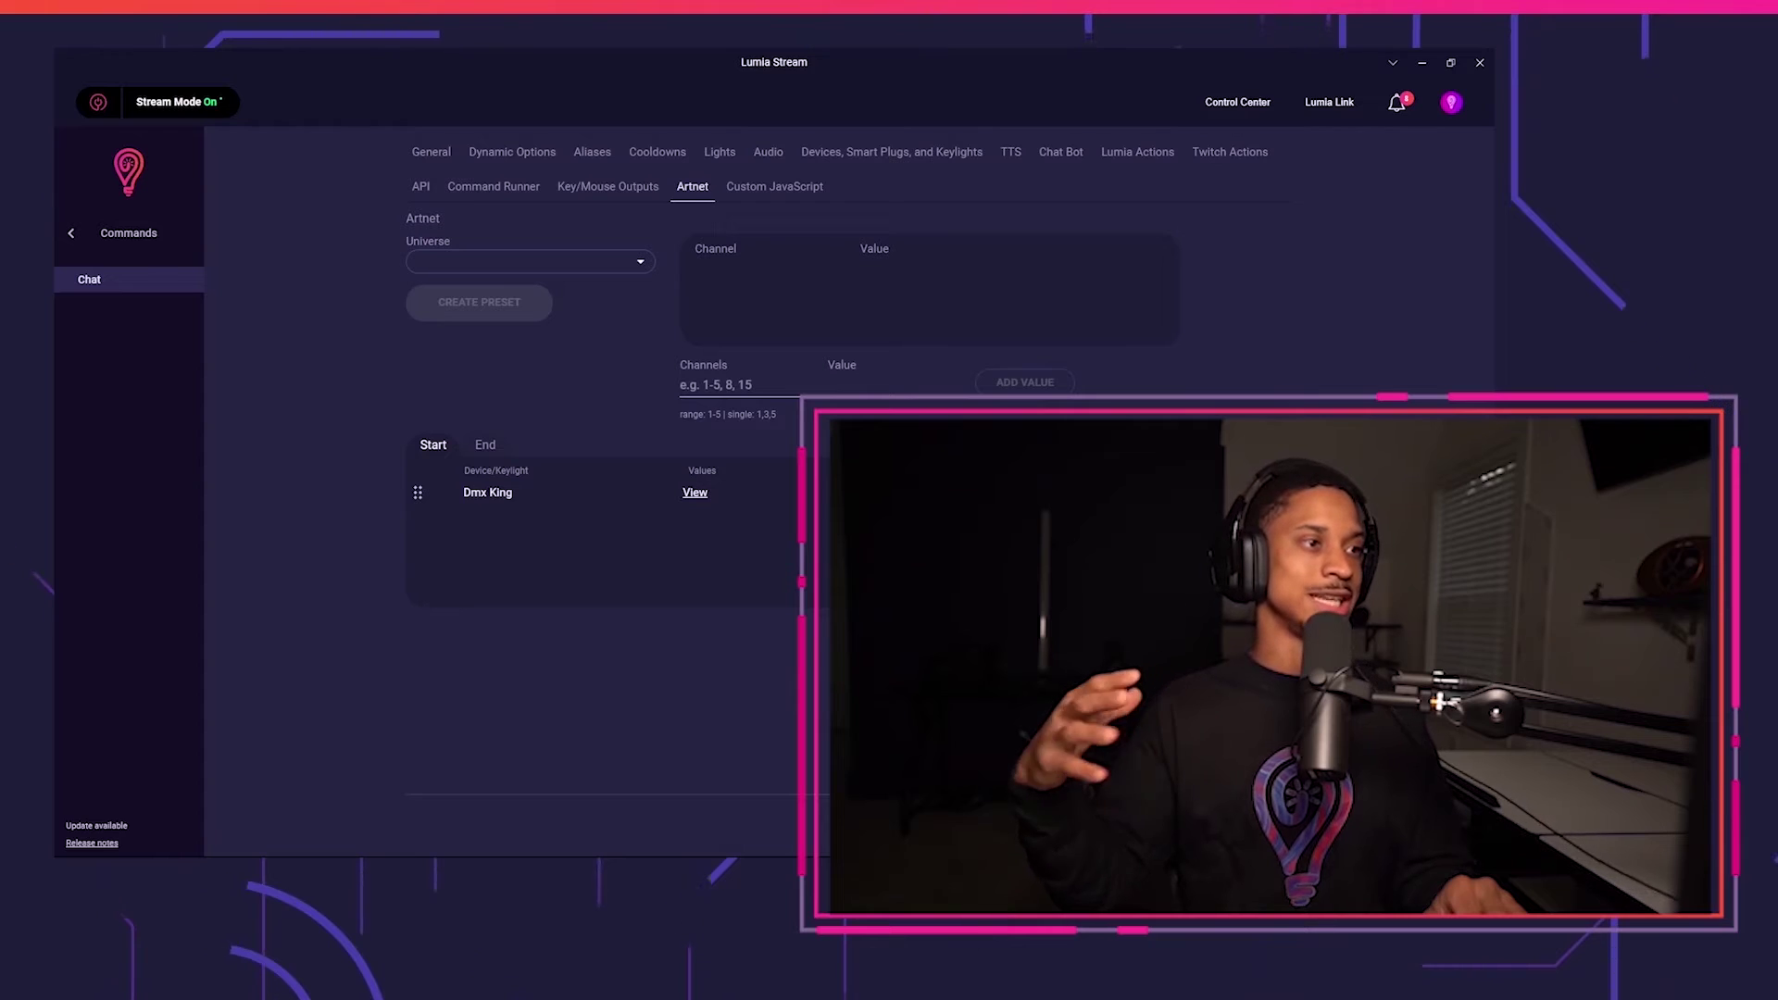
{"action": "left_click", "coordinate": [1126, 498]}
Create a start preset on Universe 0: Dmx King with the channel range 6-8 at value 255, and delete that preset.
{"action": "left_click", "coordinate": [770, 383]}
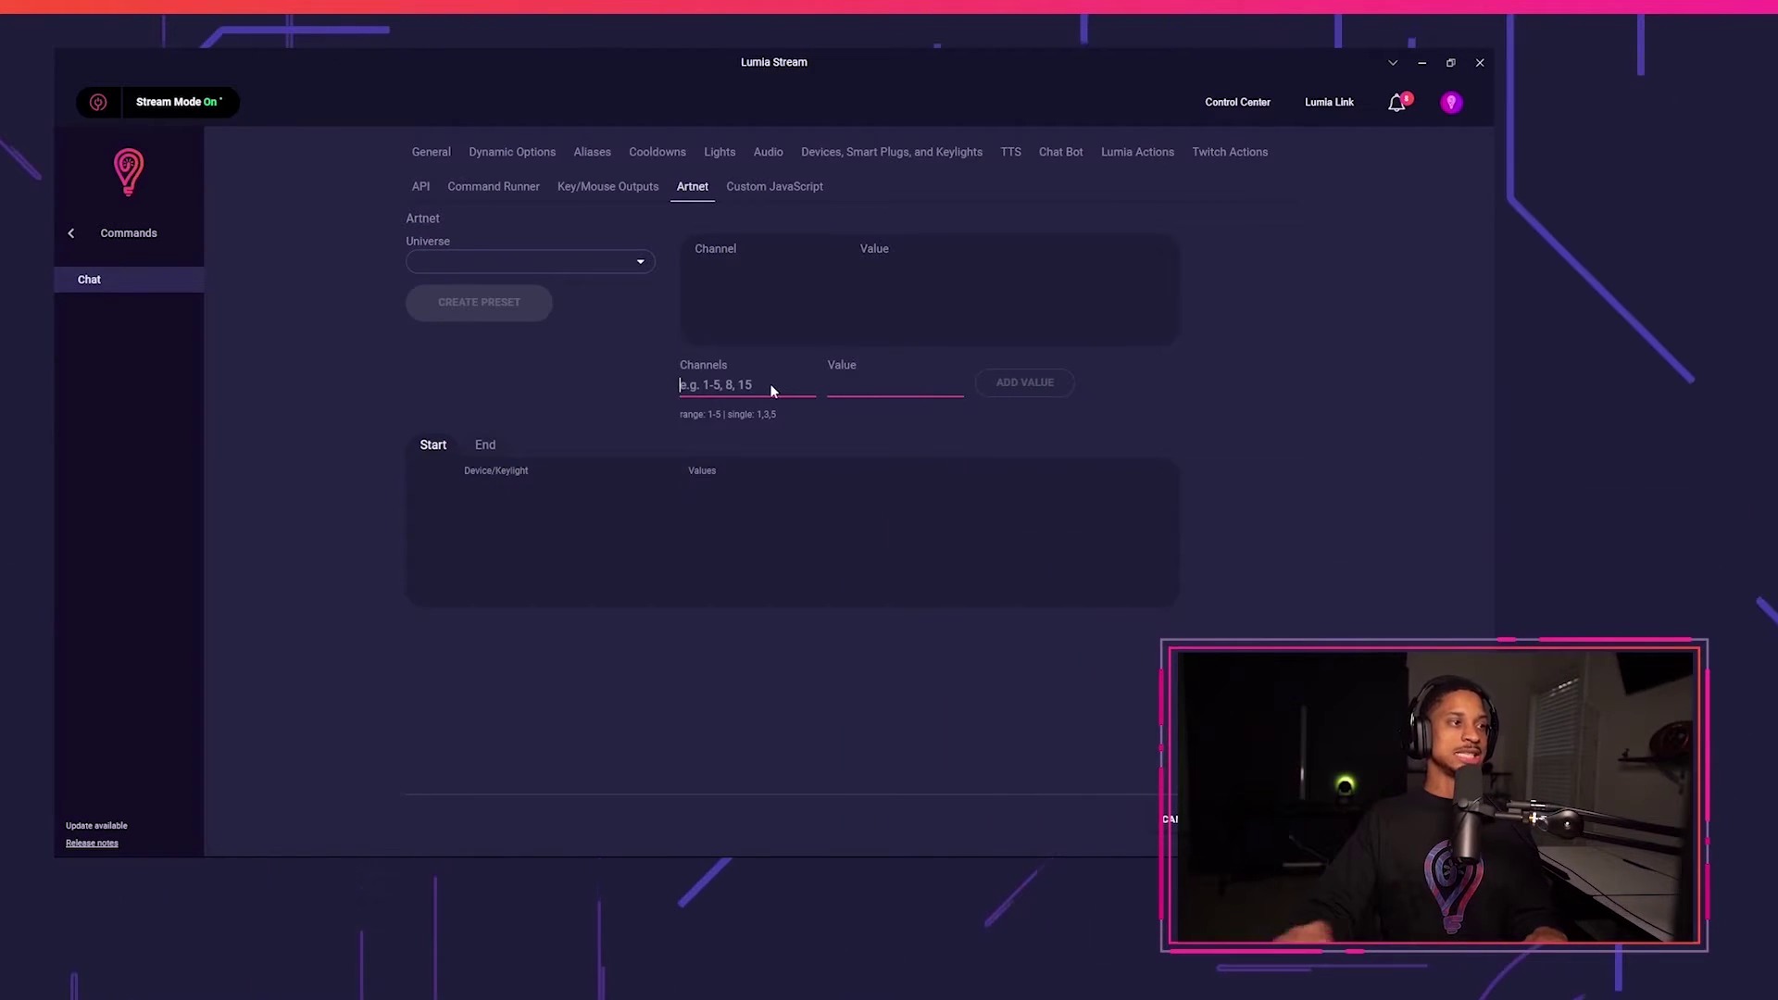
{"action": "type", "text": "6"}
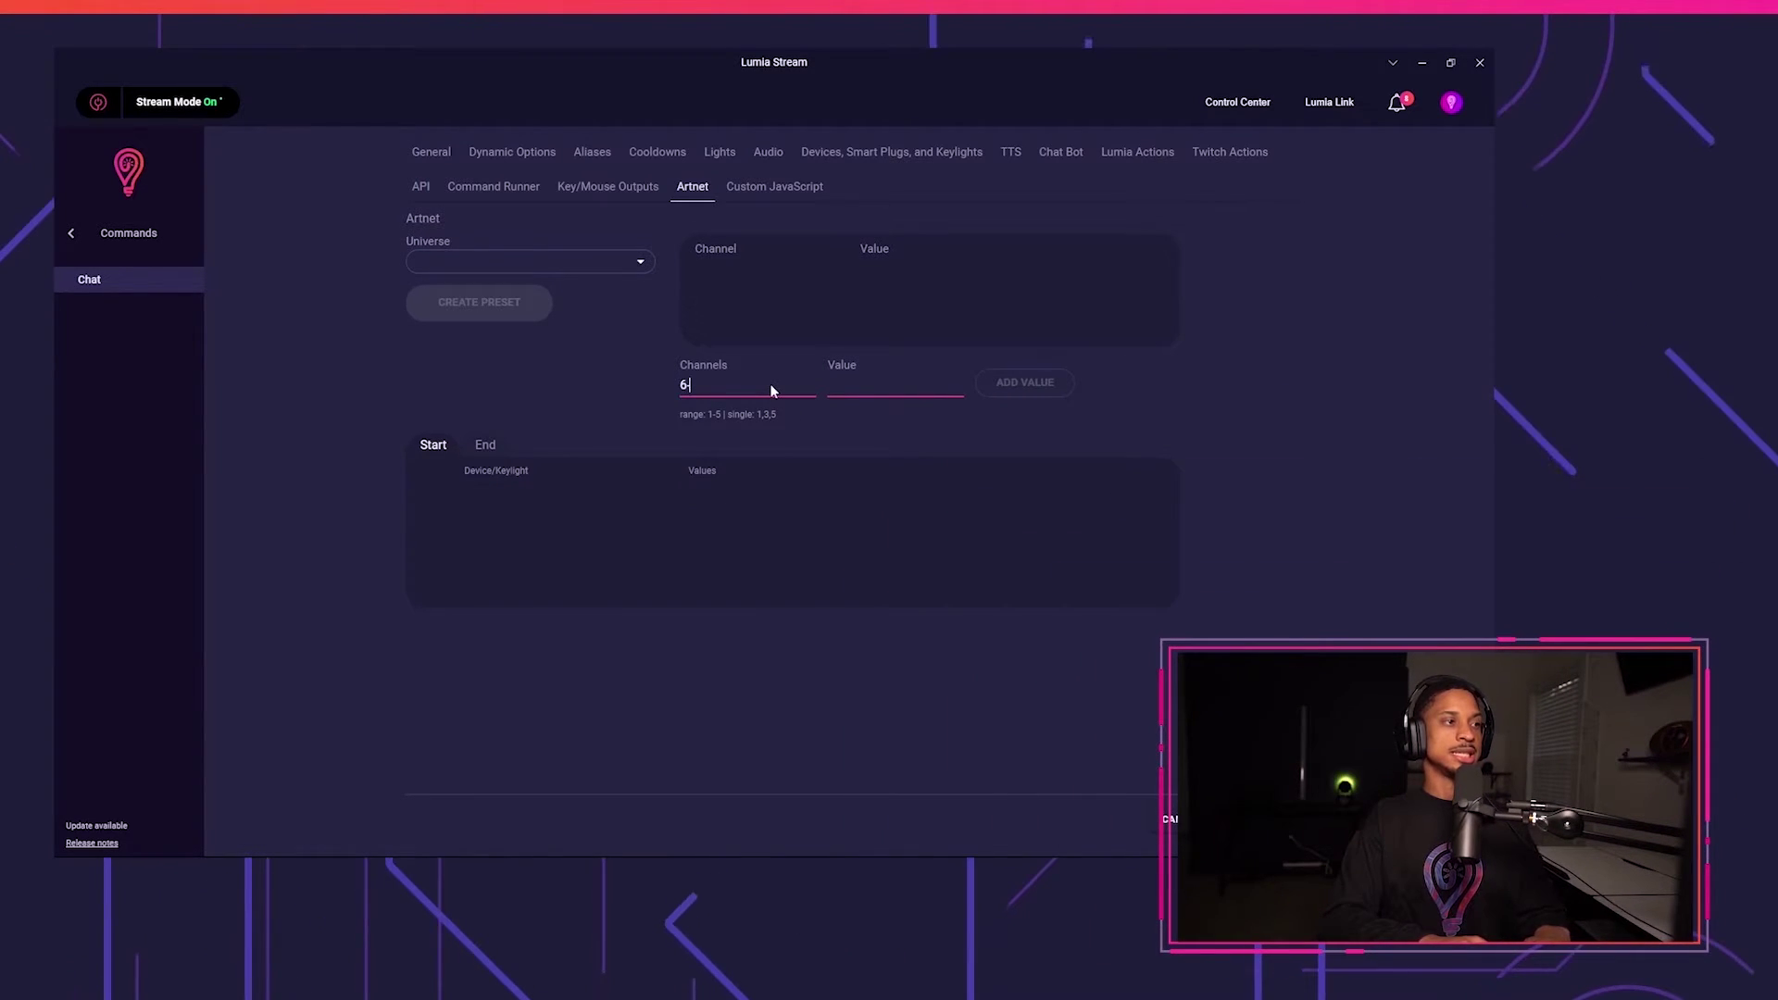
{"action": "type", "text": "-8"}
{"action": "key", "text": "Tab"}
{"action": "type", "text": "5"}
{"action": "key", "text": "BackSpace"}
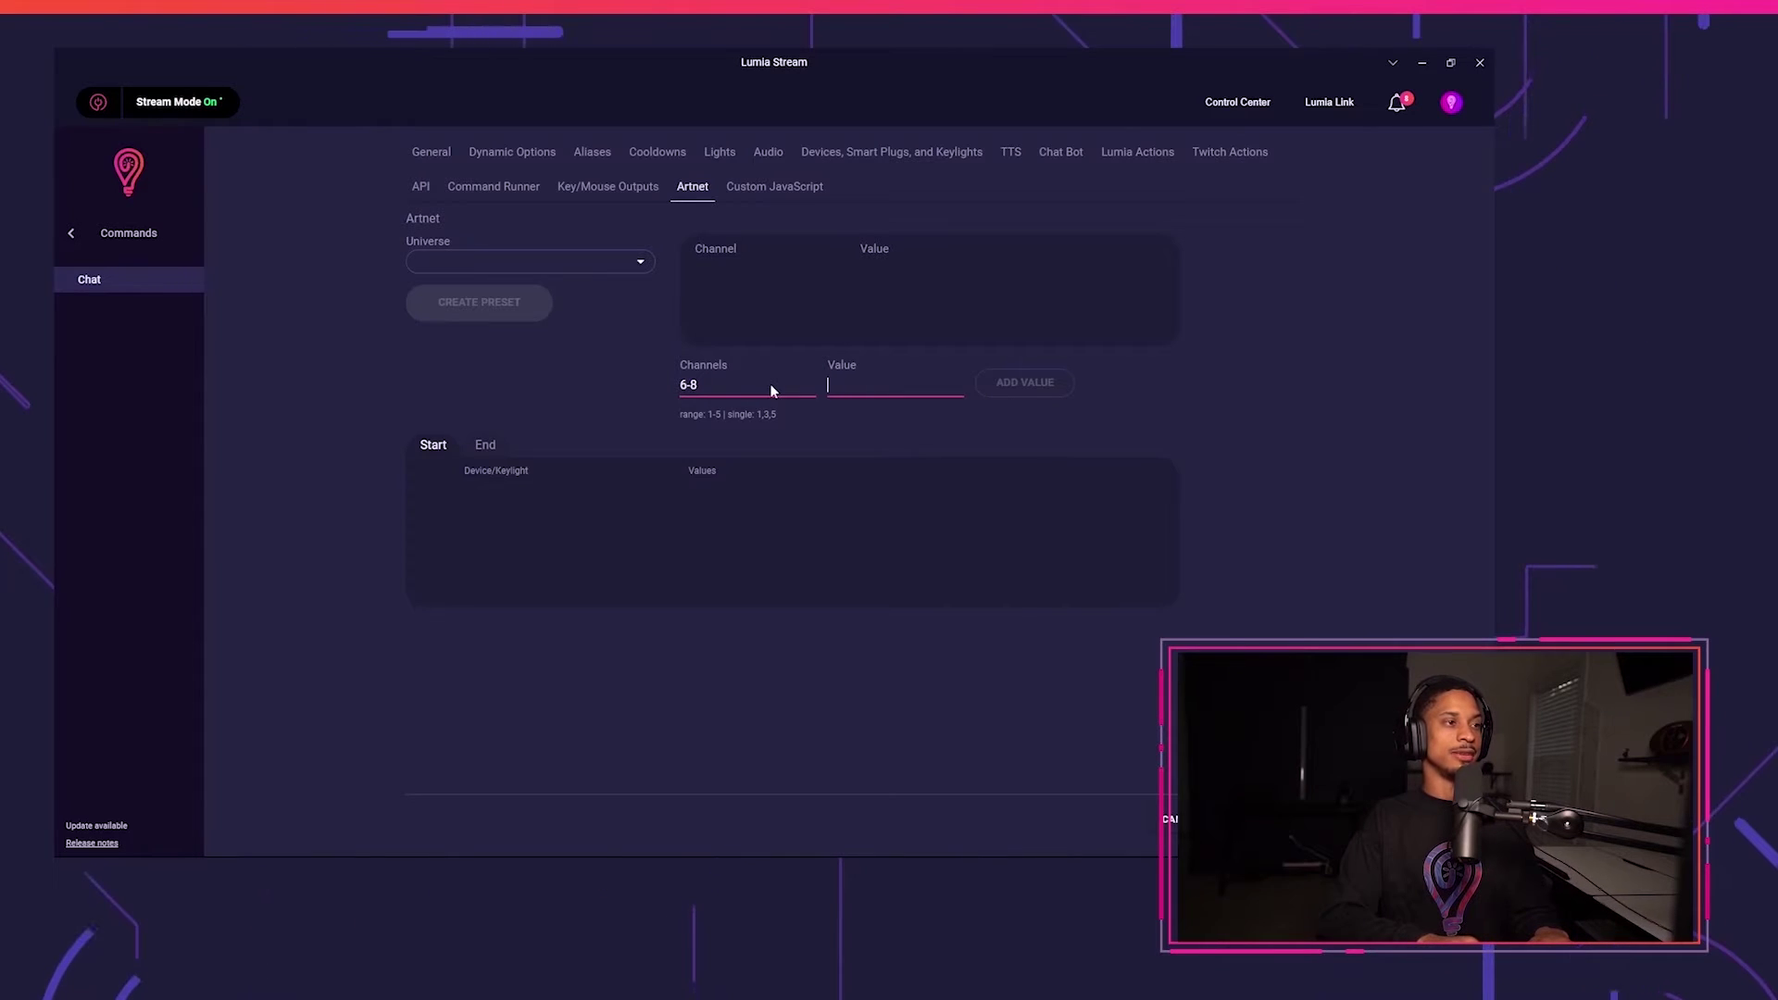
{"action": "type", "text": "26"}
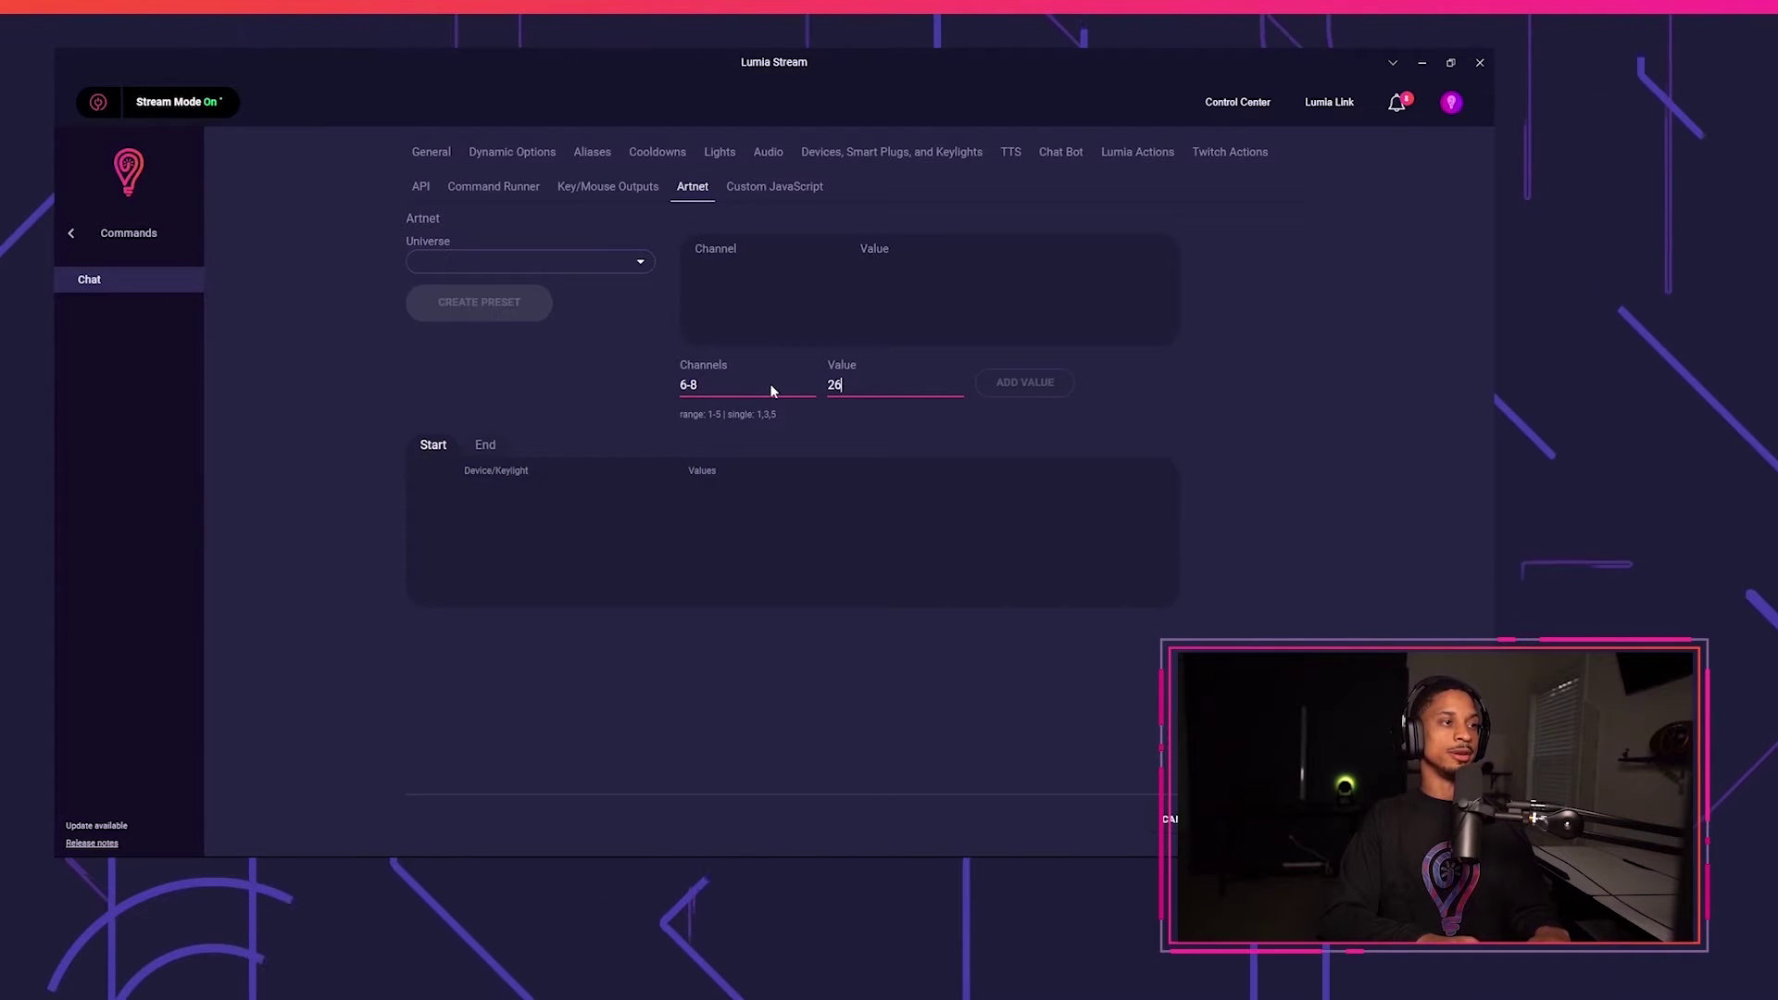
{"action": "key", "text": "BackSpace"}
{"action": "type", "text": "55"}
{"action": "left_click", "coordinate": [636, 277]}
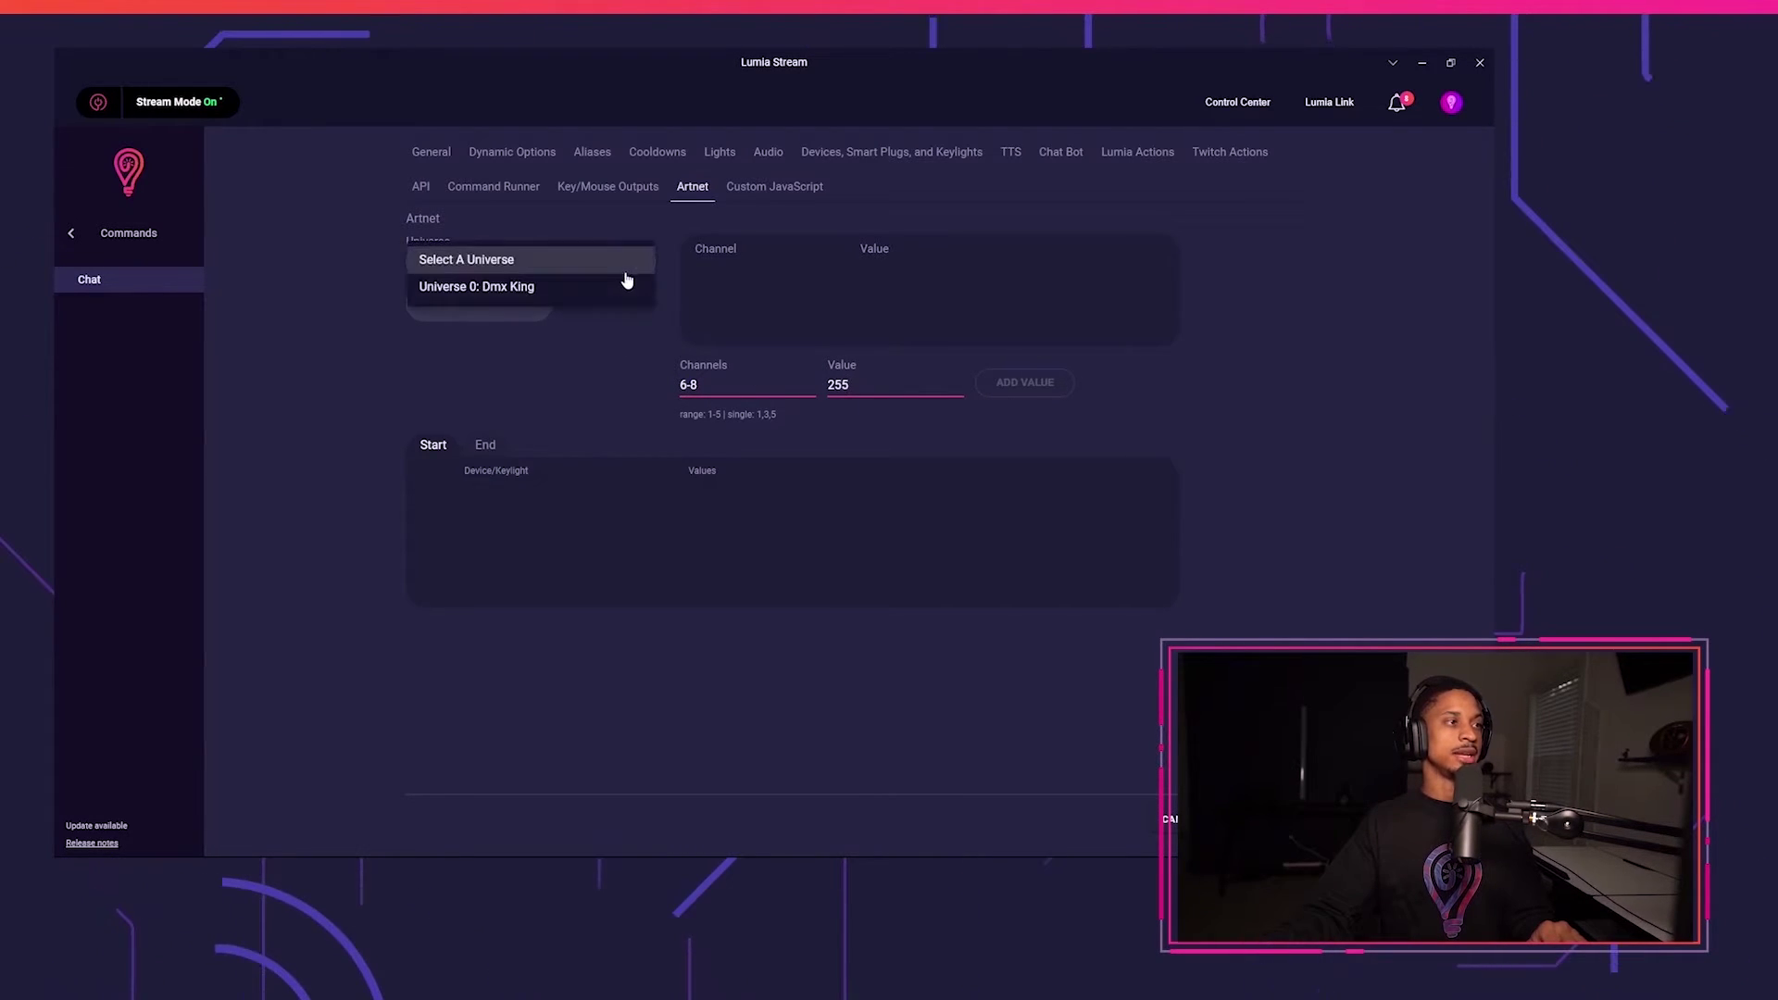
{"action": "left_click", "coordinate": [623, 288]}
{"action": "left_click", "coordinate": [1011, 389]}
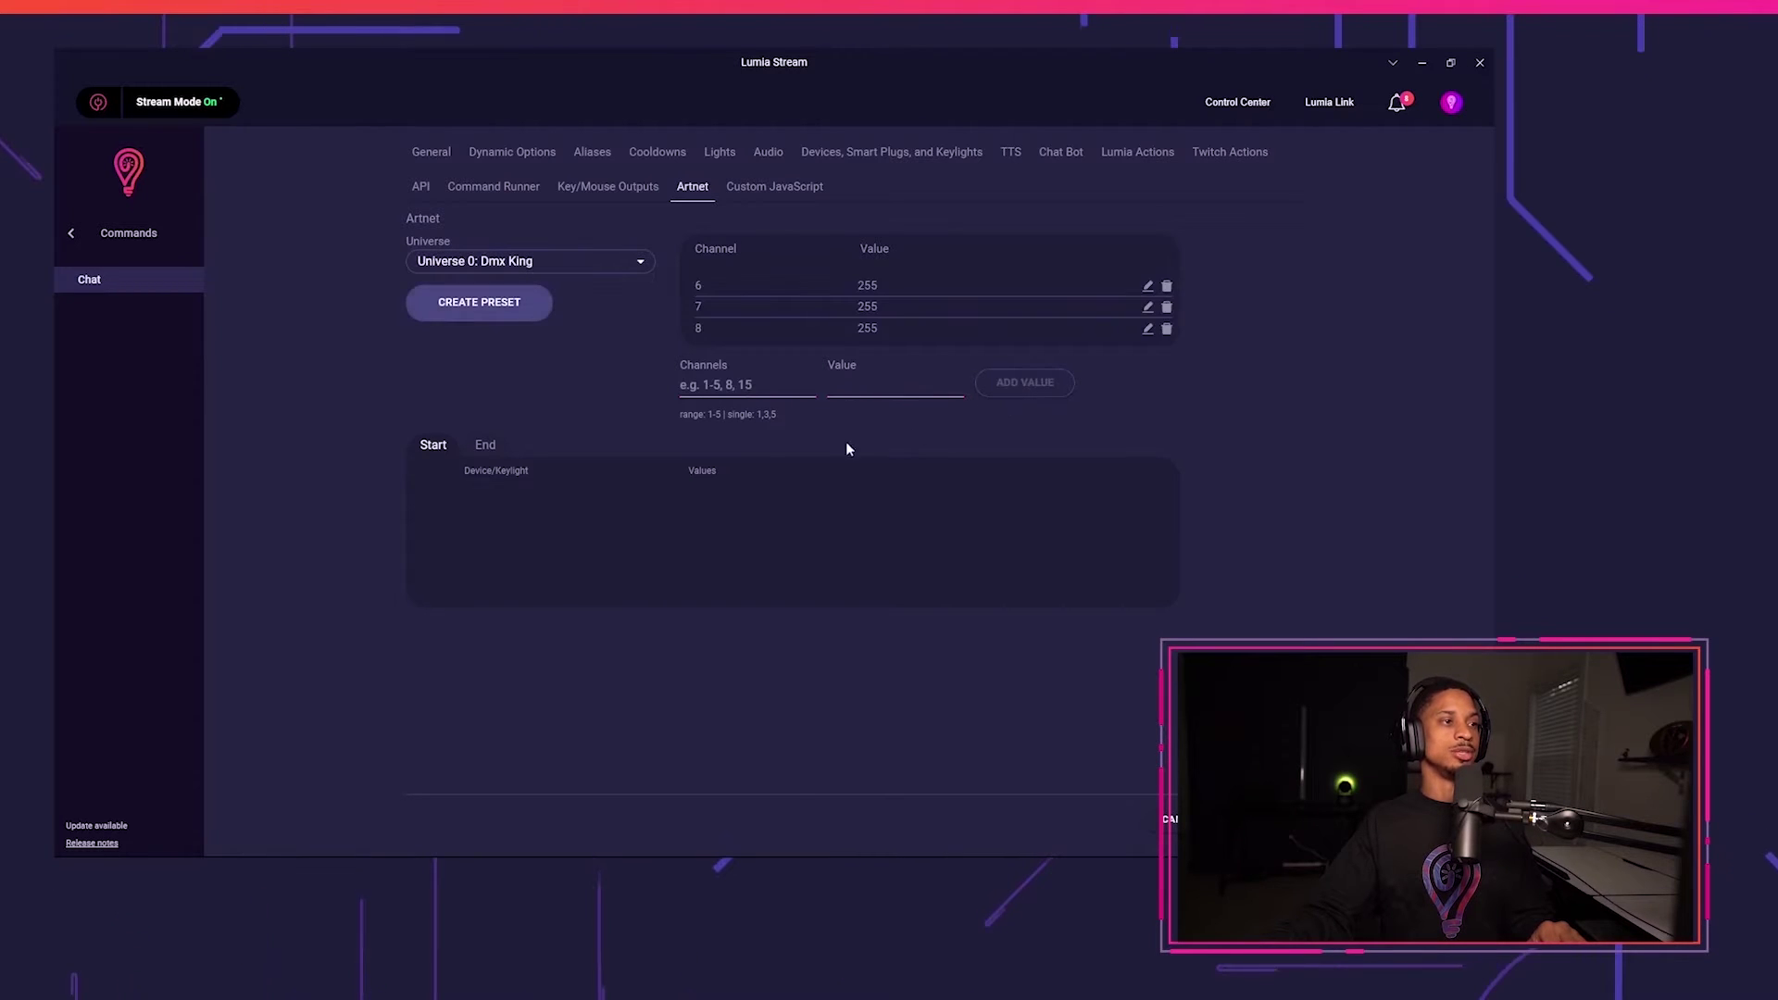
{"action": "left_click", "coordinate": [479, 302]}
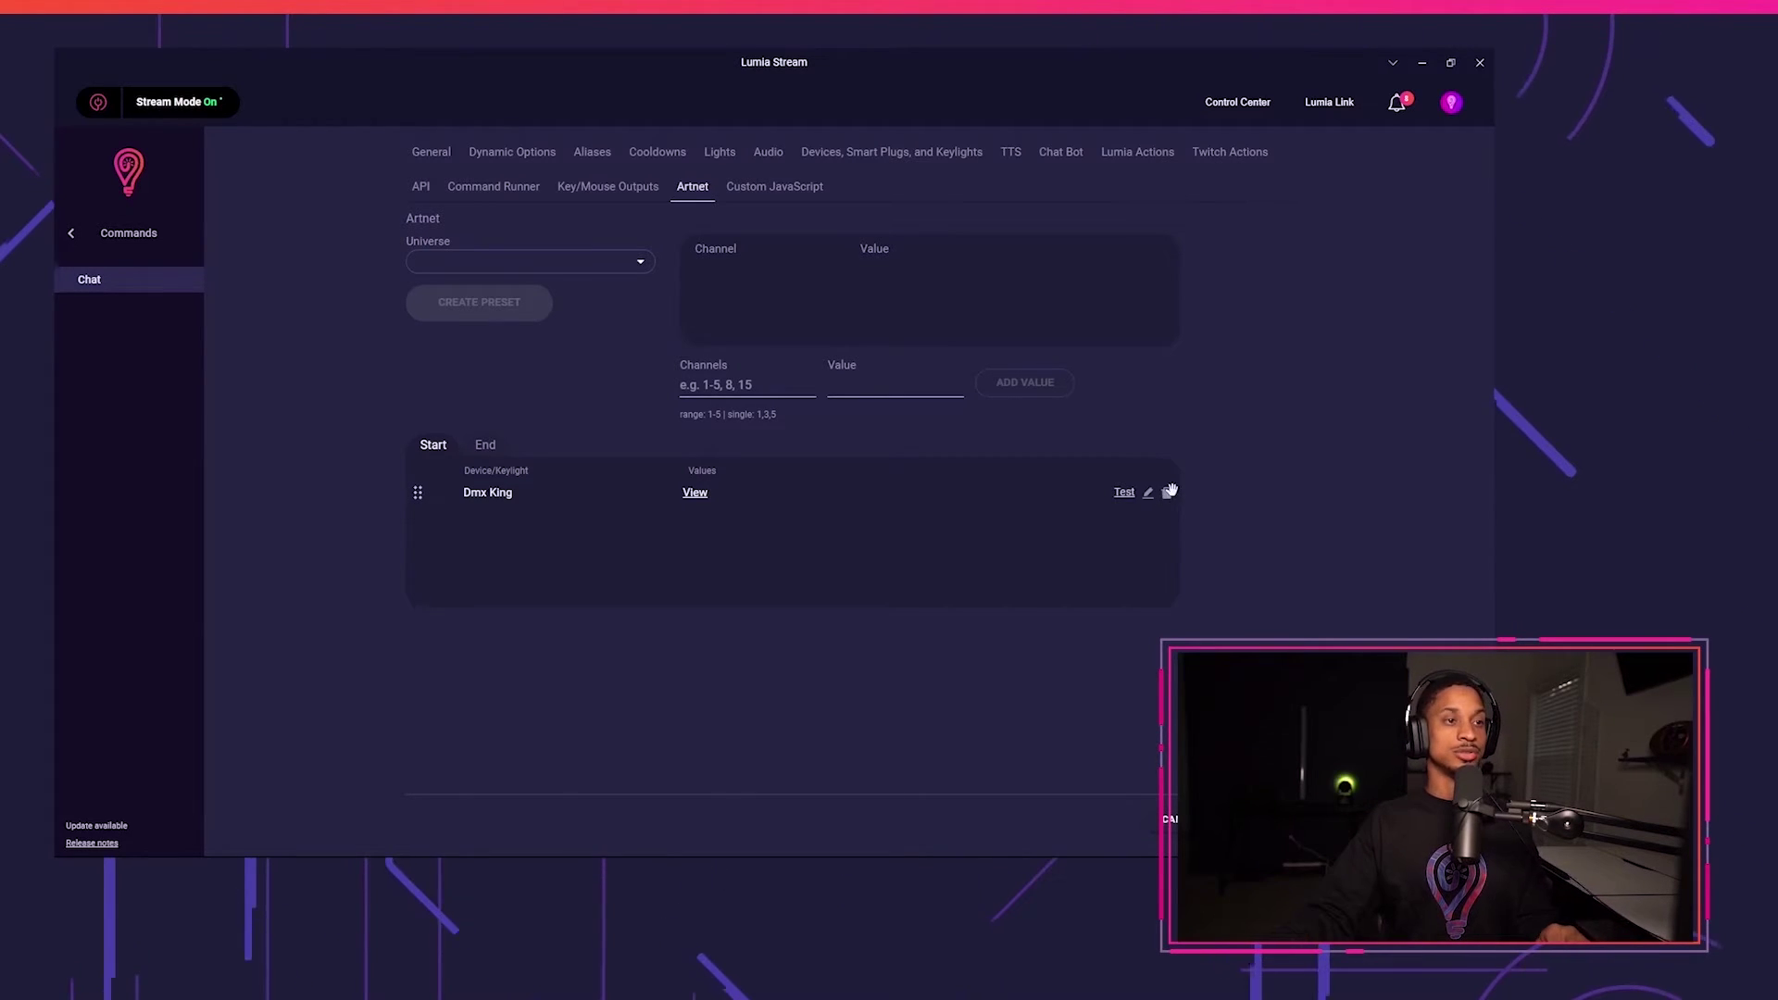
{"action": "left_click", "coordinate": [1167, 494]}
Create a start preset on Universe 0: Dmx King with channels 6,7,20 at value 255.
{"action": "left_click", "coordinate": [575, 263]}
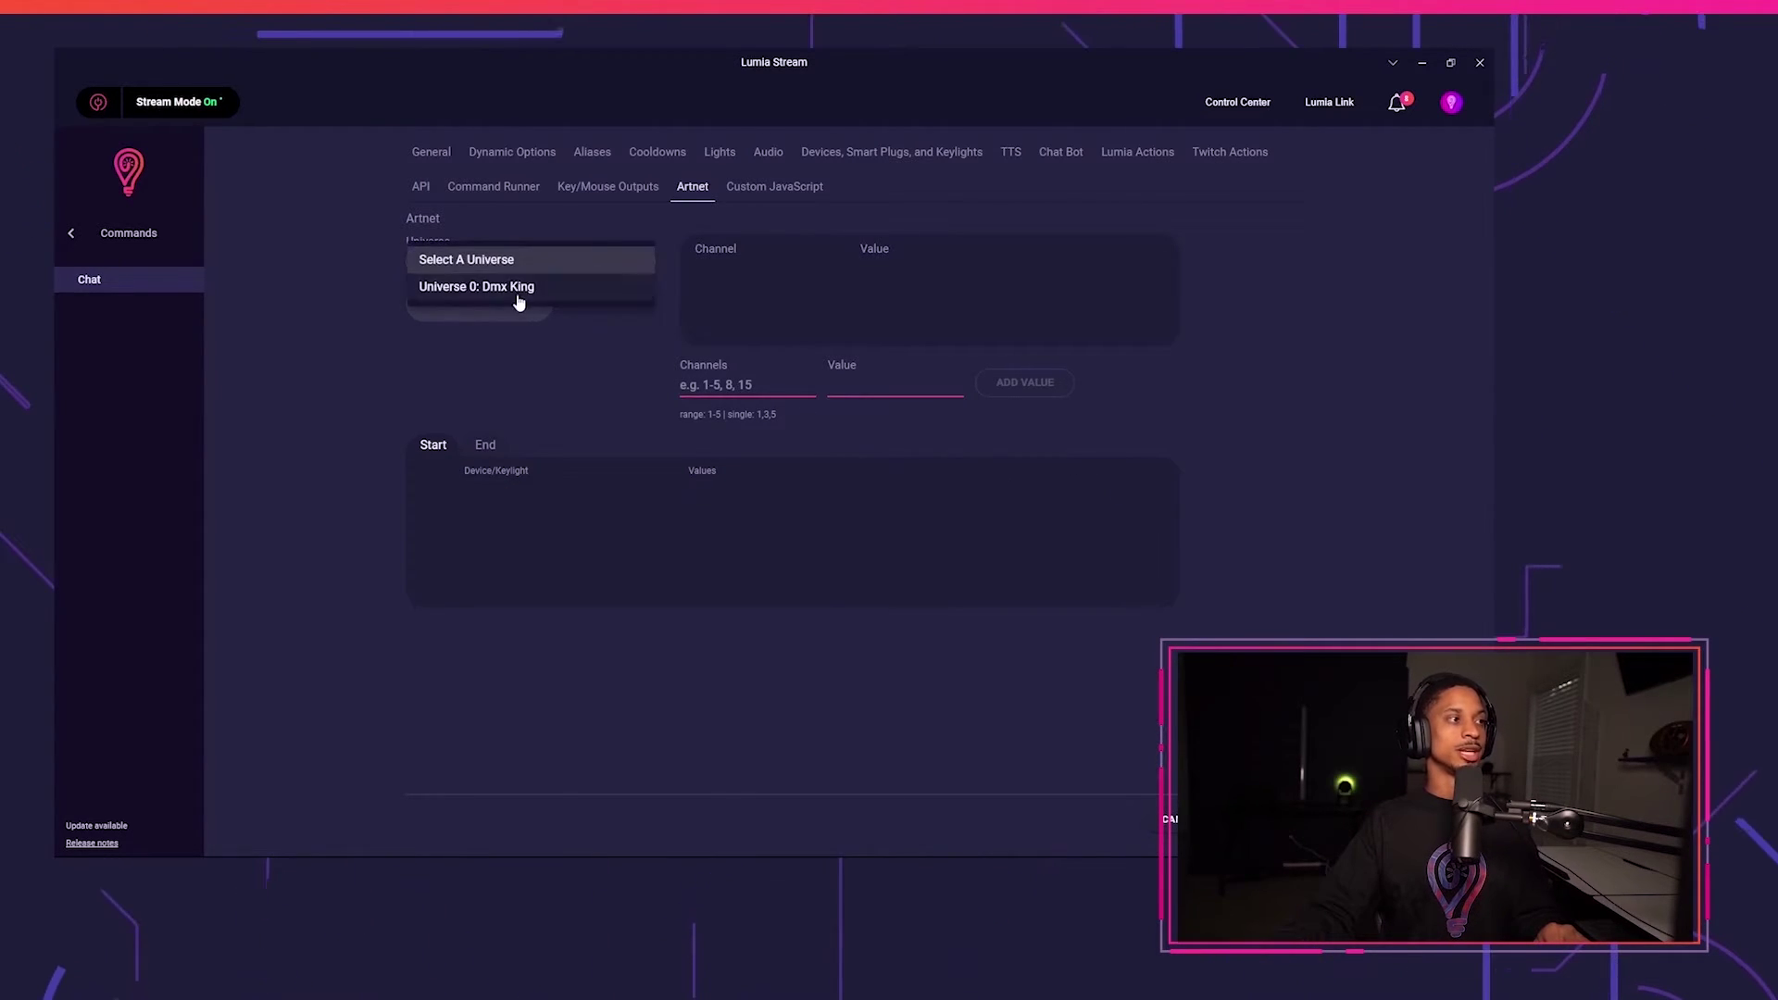
{"action": "left_click", "coordinate": [516, 292]}
{"action": "left_click", "coordinate": [736, 384]}
{"action": "type", "text": "6"}
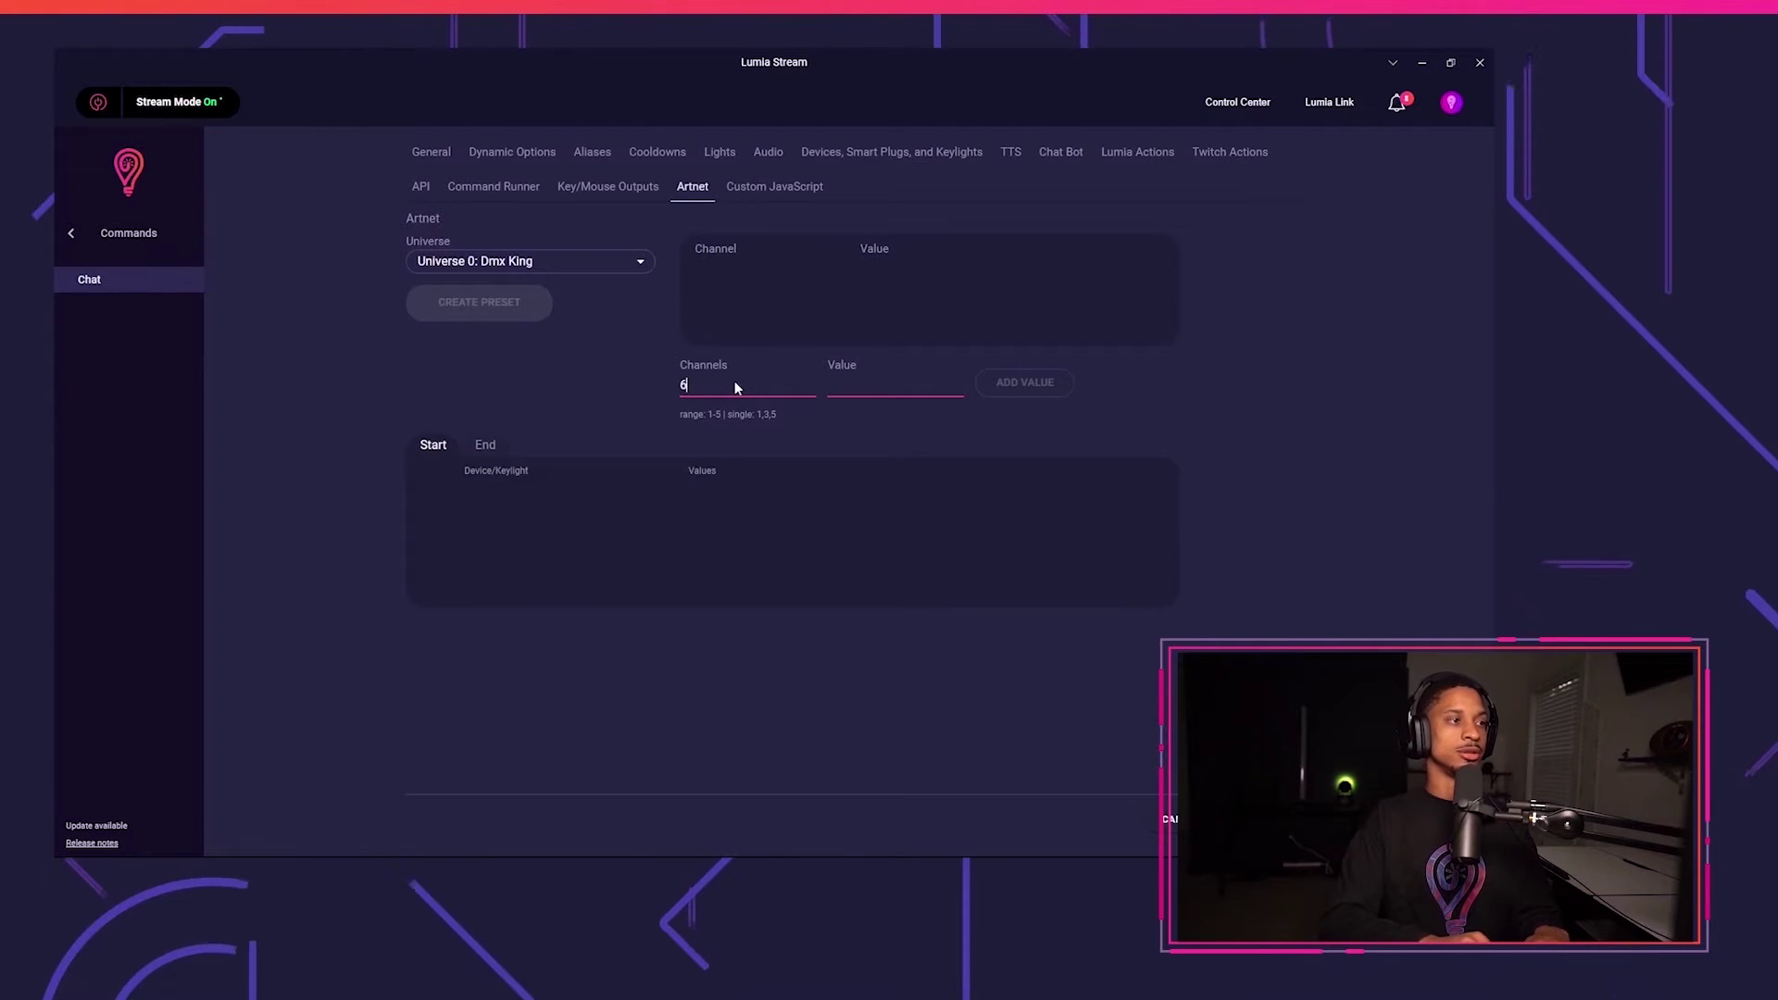
{"action": "type", "text": ",7,20"}
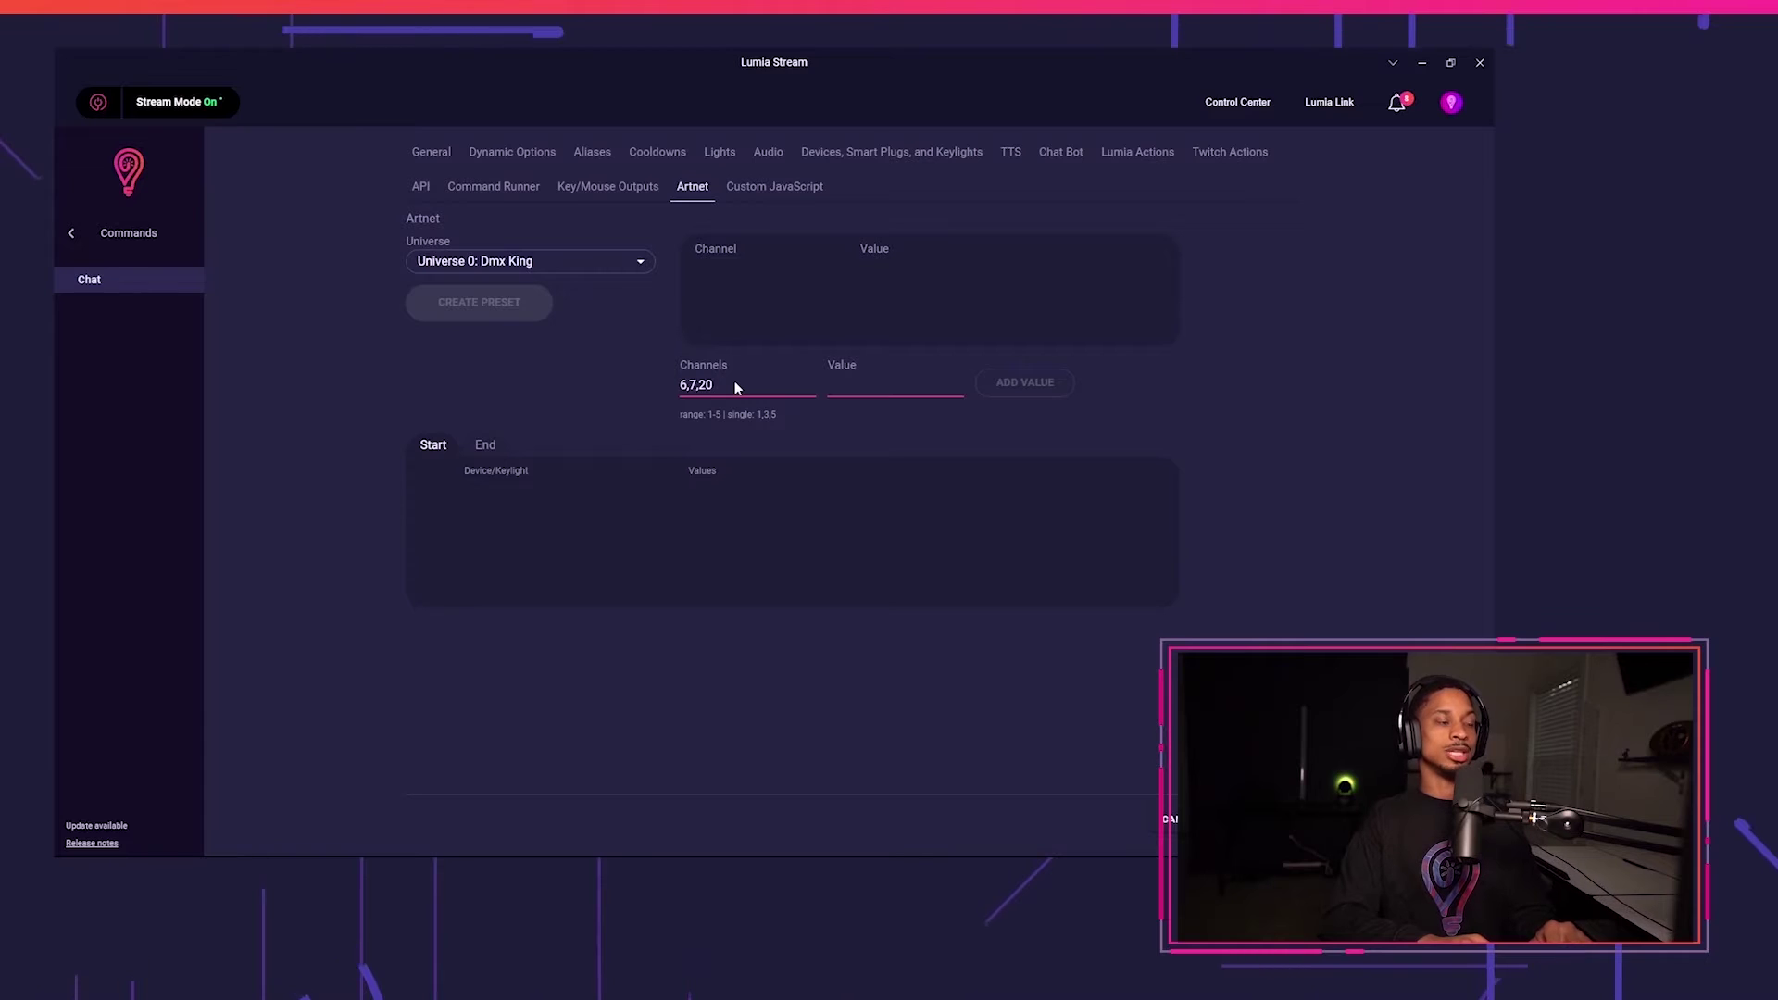
{"action": "key", "text": "Tab"}
{"action": "type", "text": "255"}
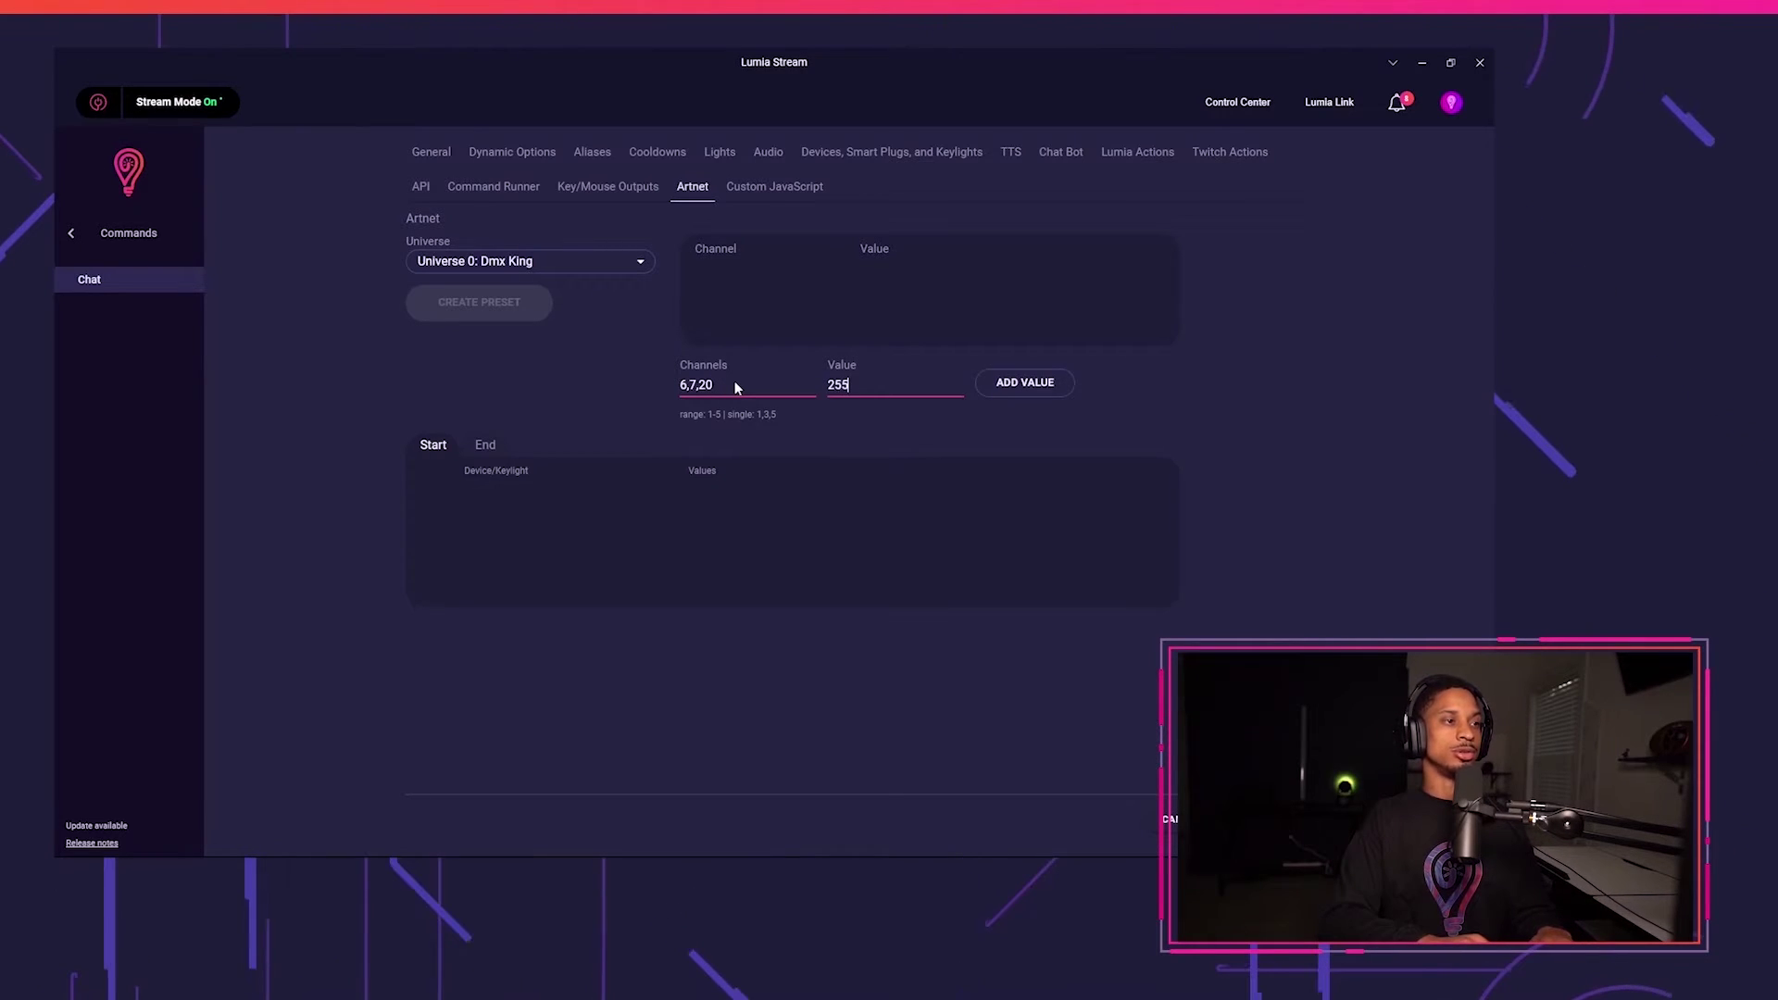
{"action": "left_click", "coordinate": [1011, 380]}
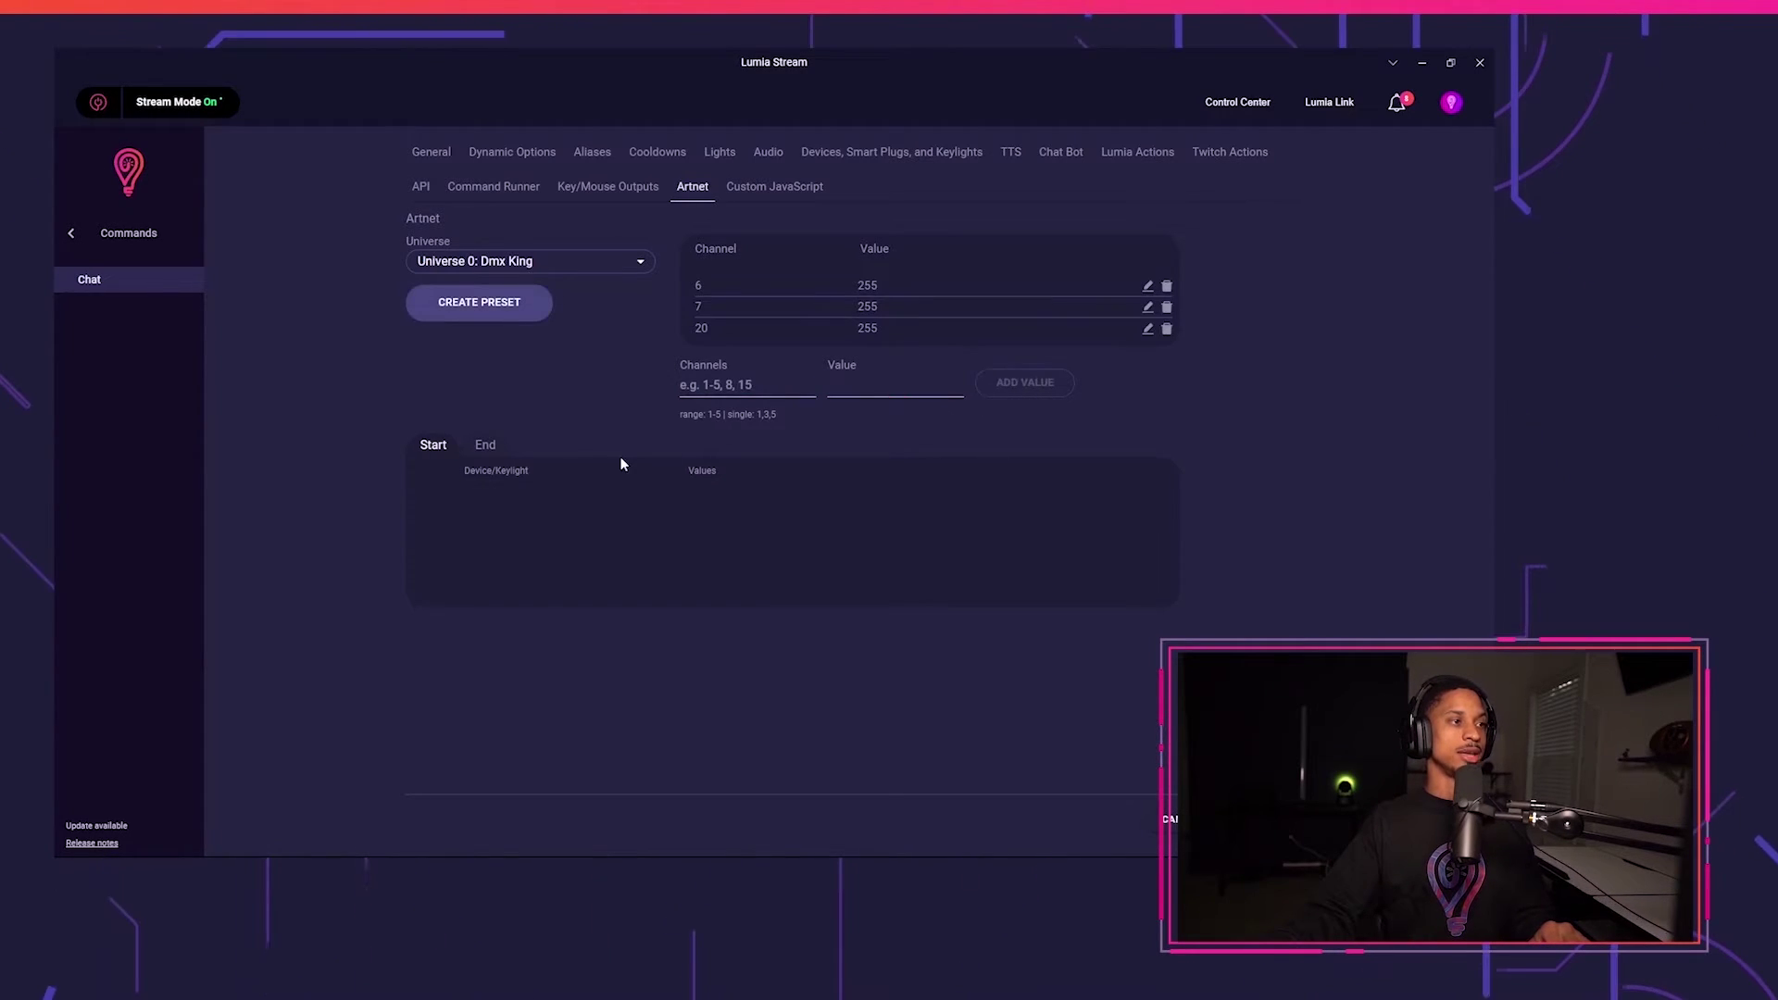
{"action": "left_click", "coordinate": [519, 320]}
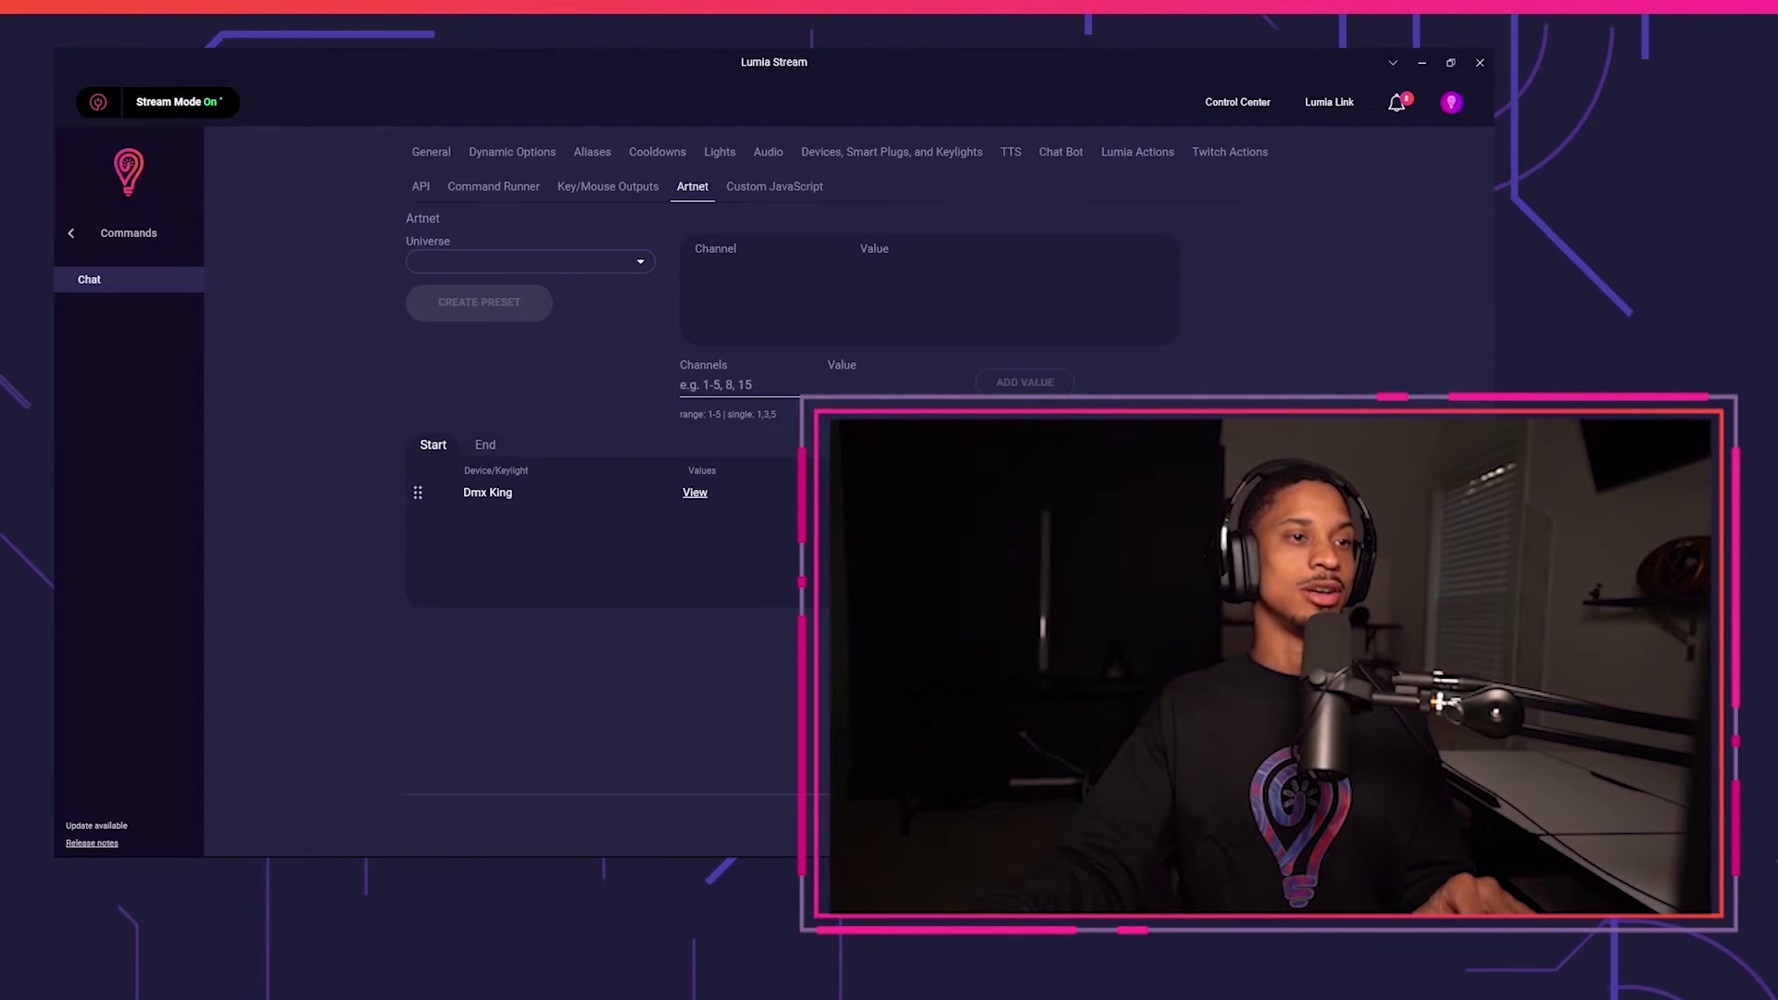
{"action": "left_click", "coordinate": [770, 394]}
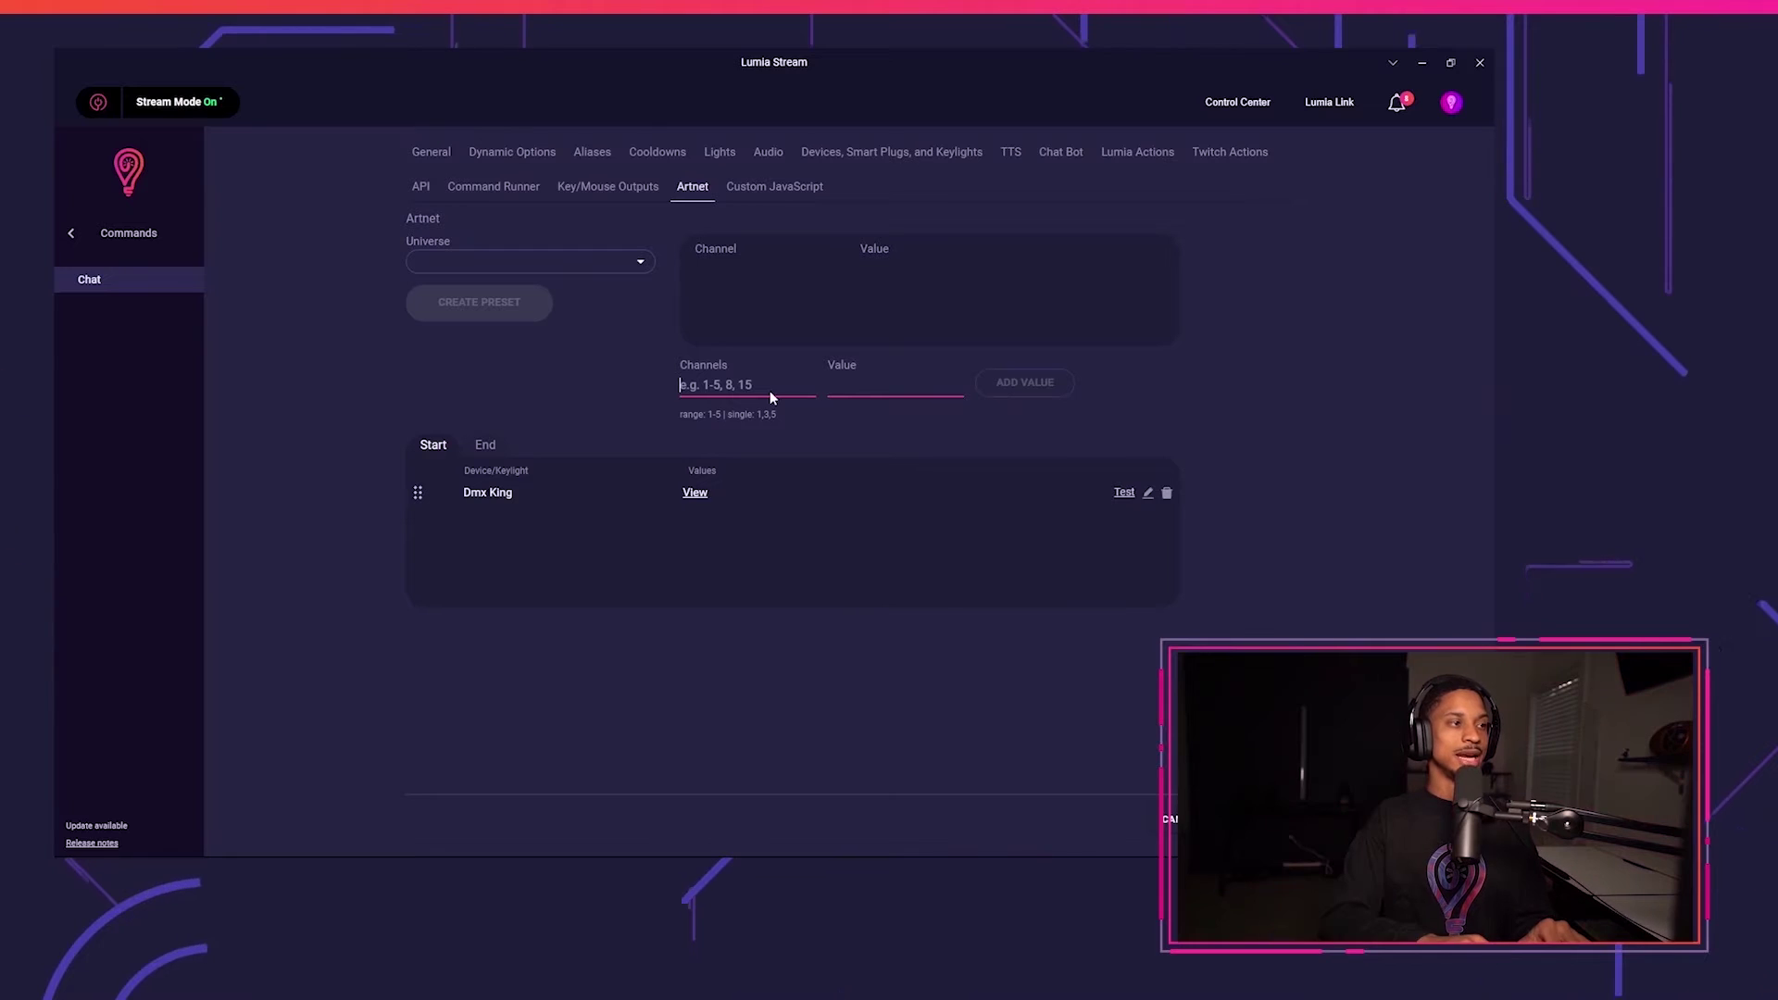
{"action": "type", "text": "8"}
{"action": "key", "text": "Tab"}
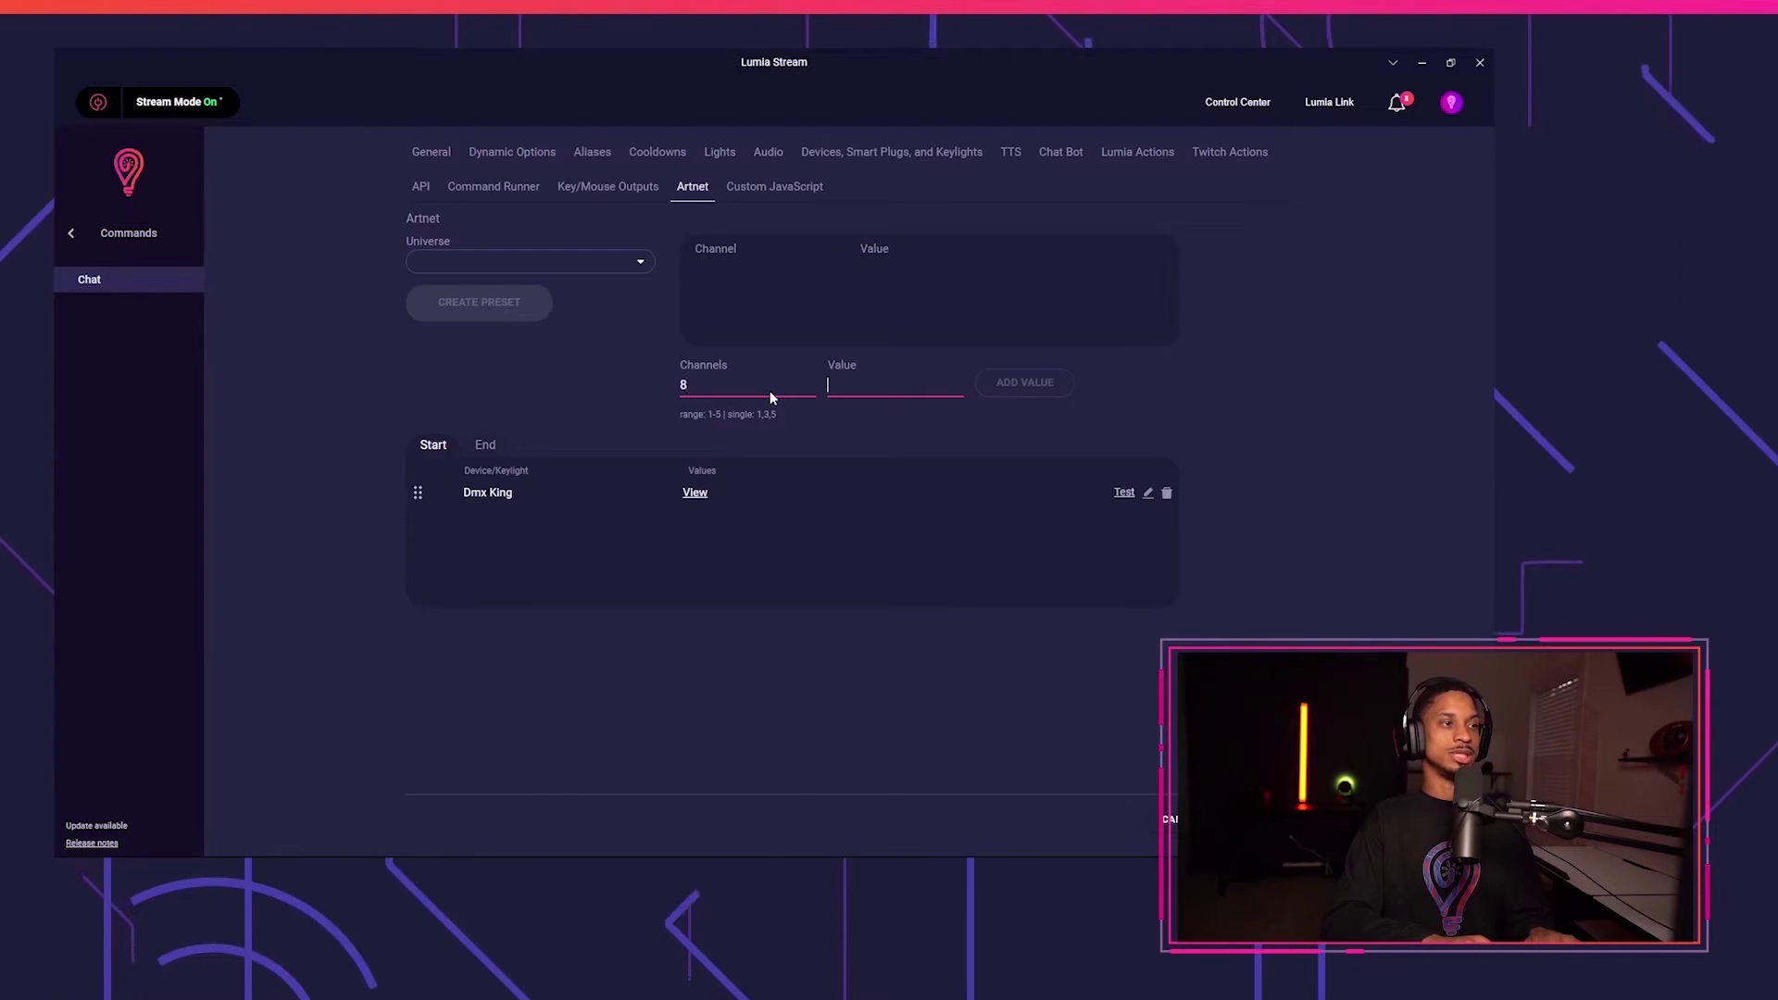
{"action": "left_click", "coordinate": [769, 391]}
{"action": "key", "text": "BackSpace"}
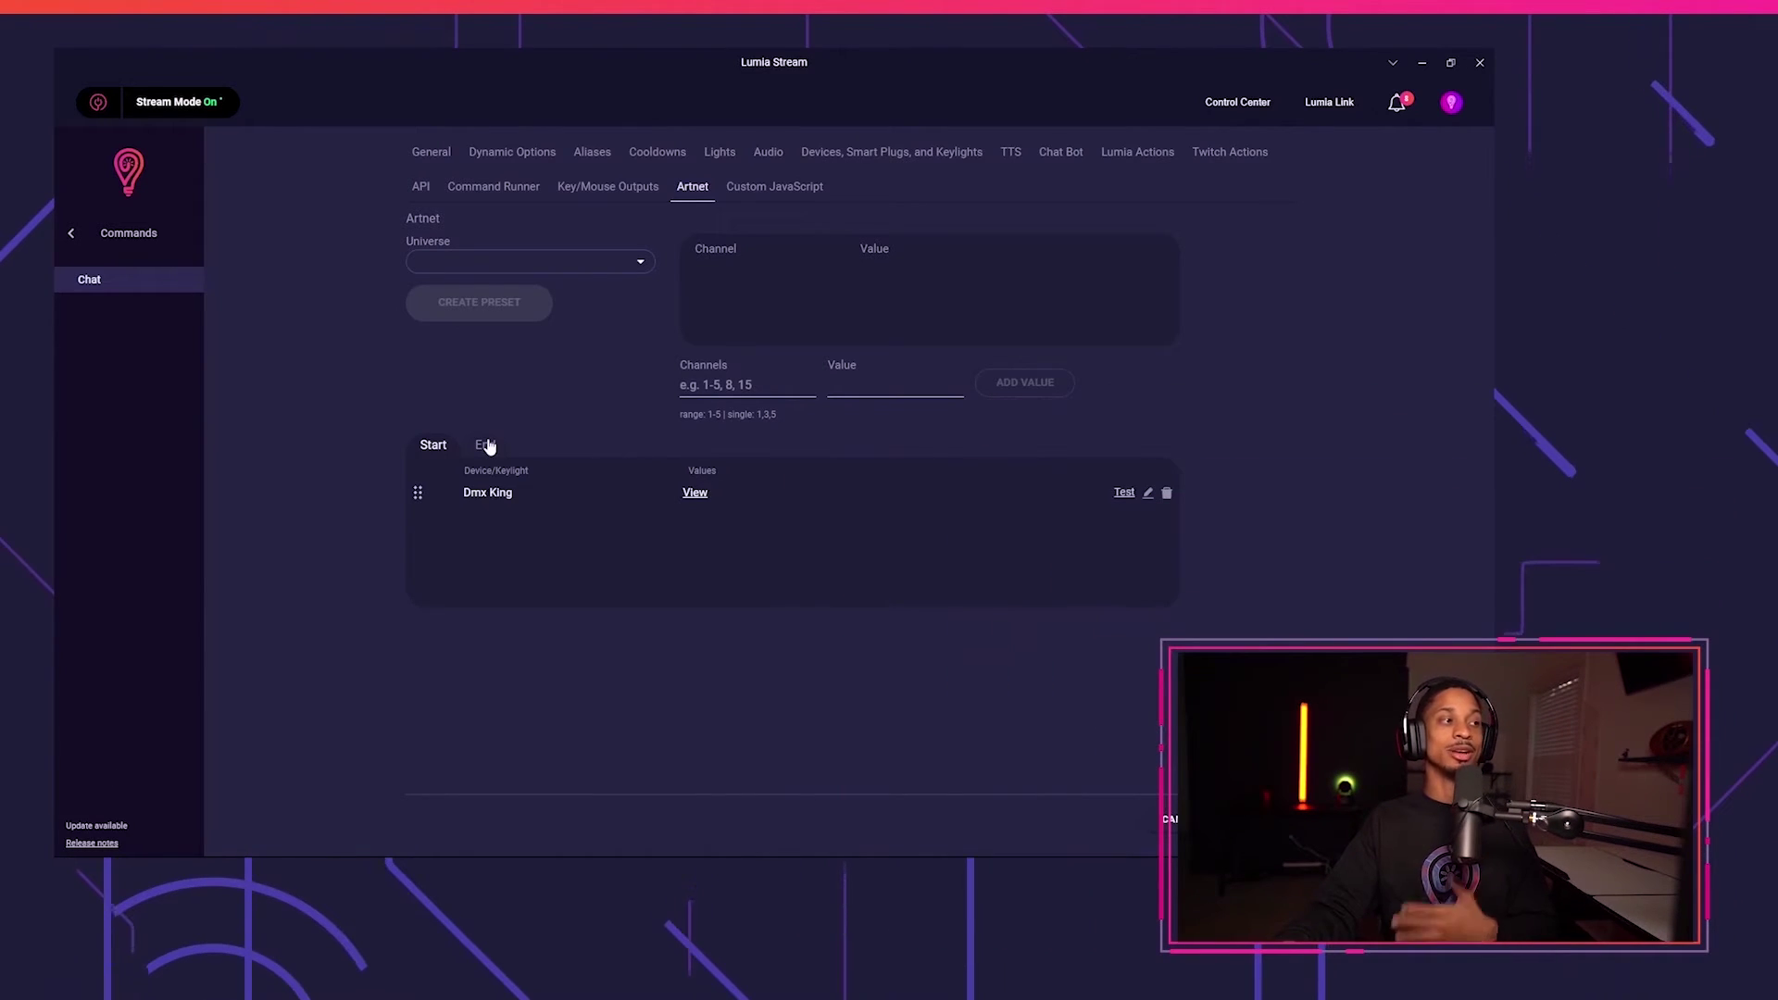
Create an end preset on Universe 0: Dmx King with channels 6,7,8,20 at value 0 and test it.
{"action": "left_click", "coordinate": [487, 446]}
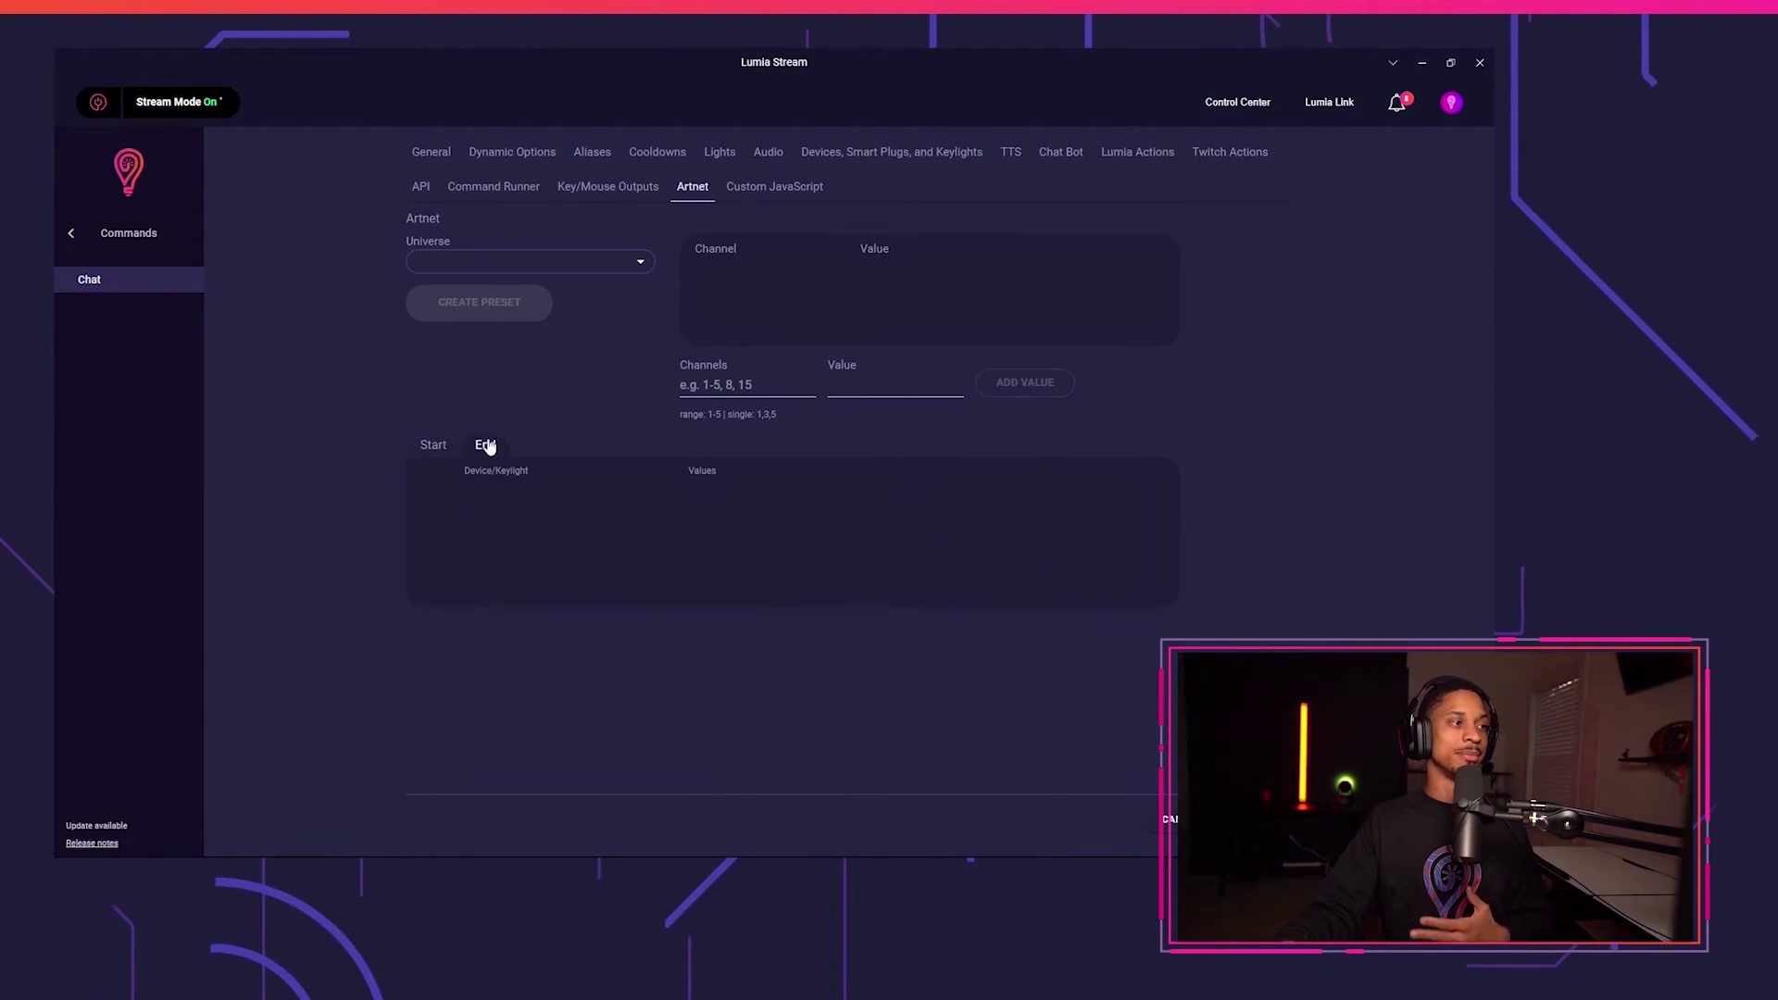
{"action": "left_click", "coordinate": [768, 389]}
{"action": "type", "text": "6,7,"}
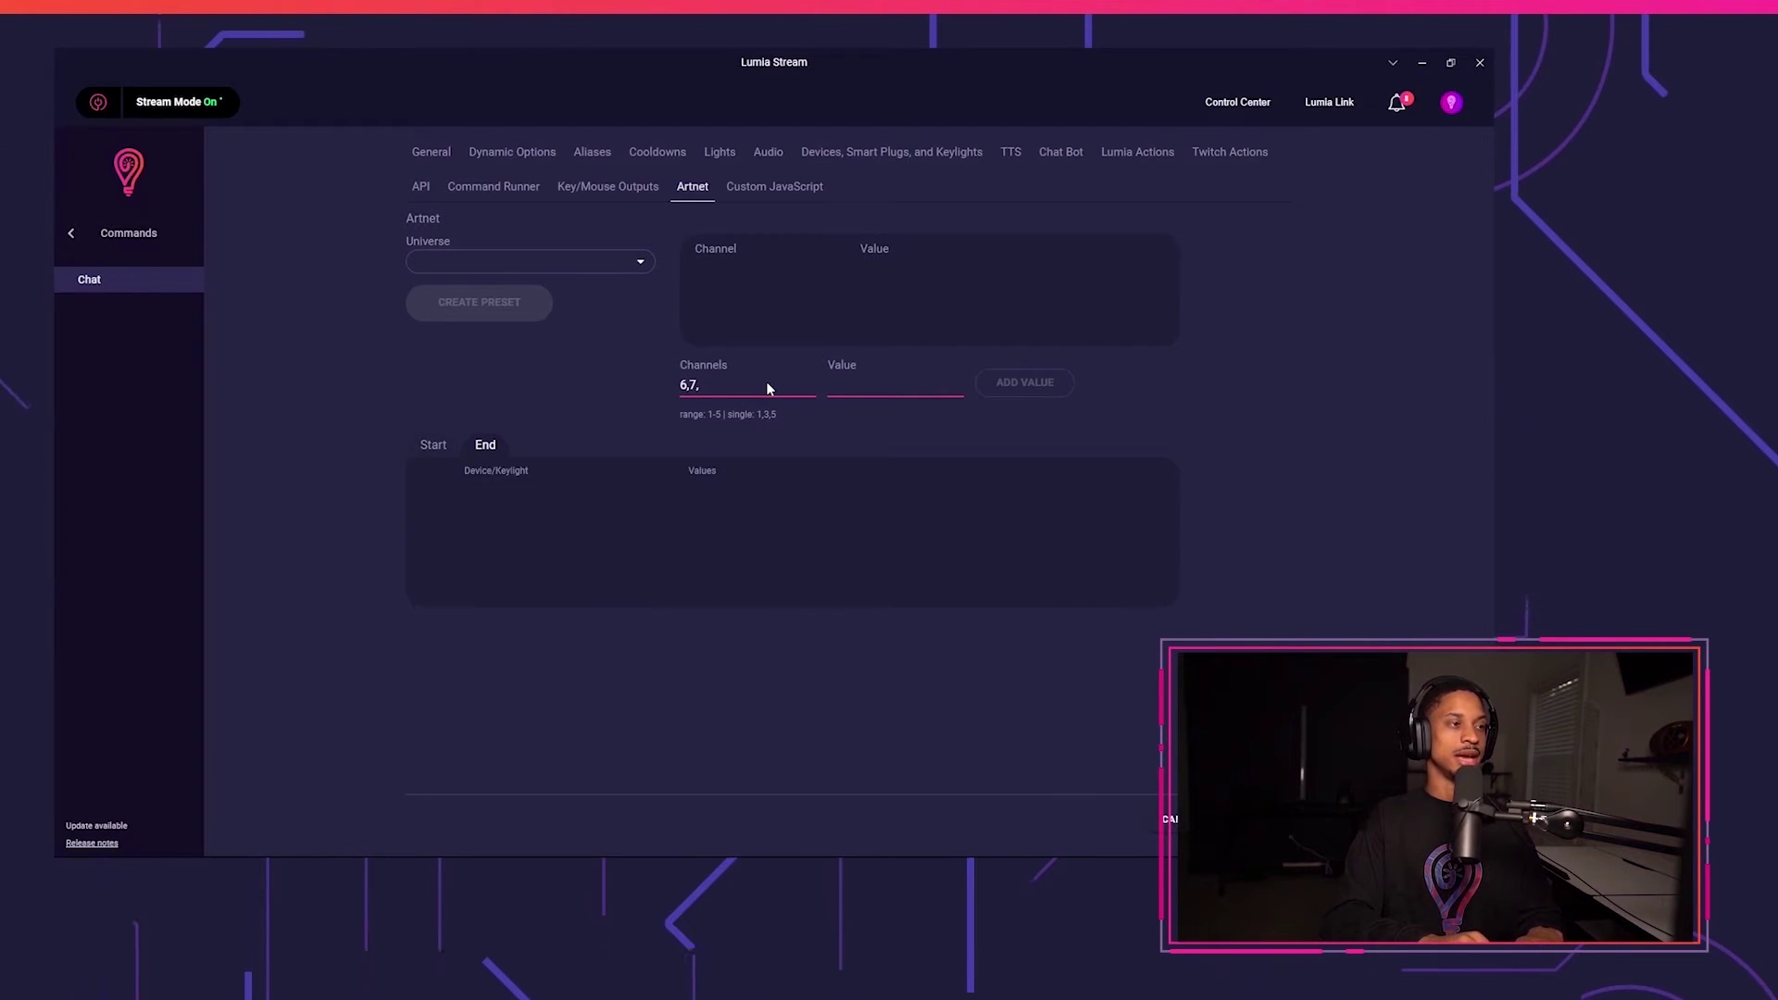
{"action": "type", "text": "8,2"}
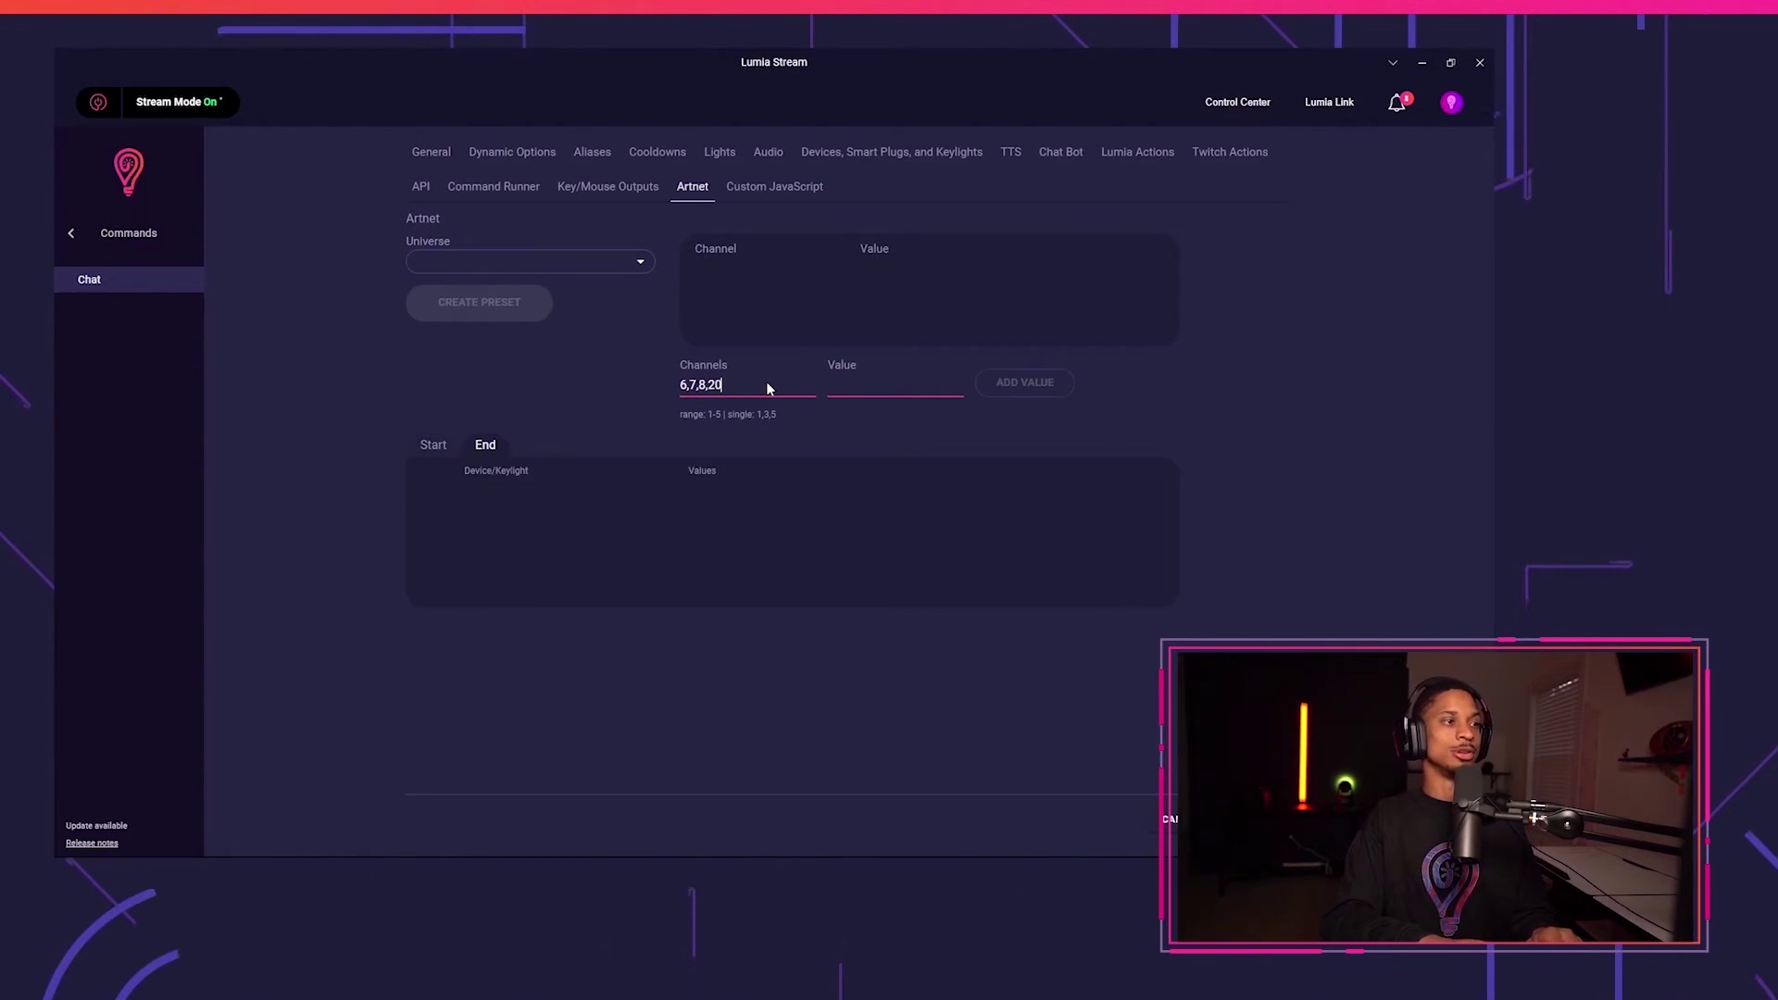
{"action": "type", "text": "0"}
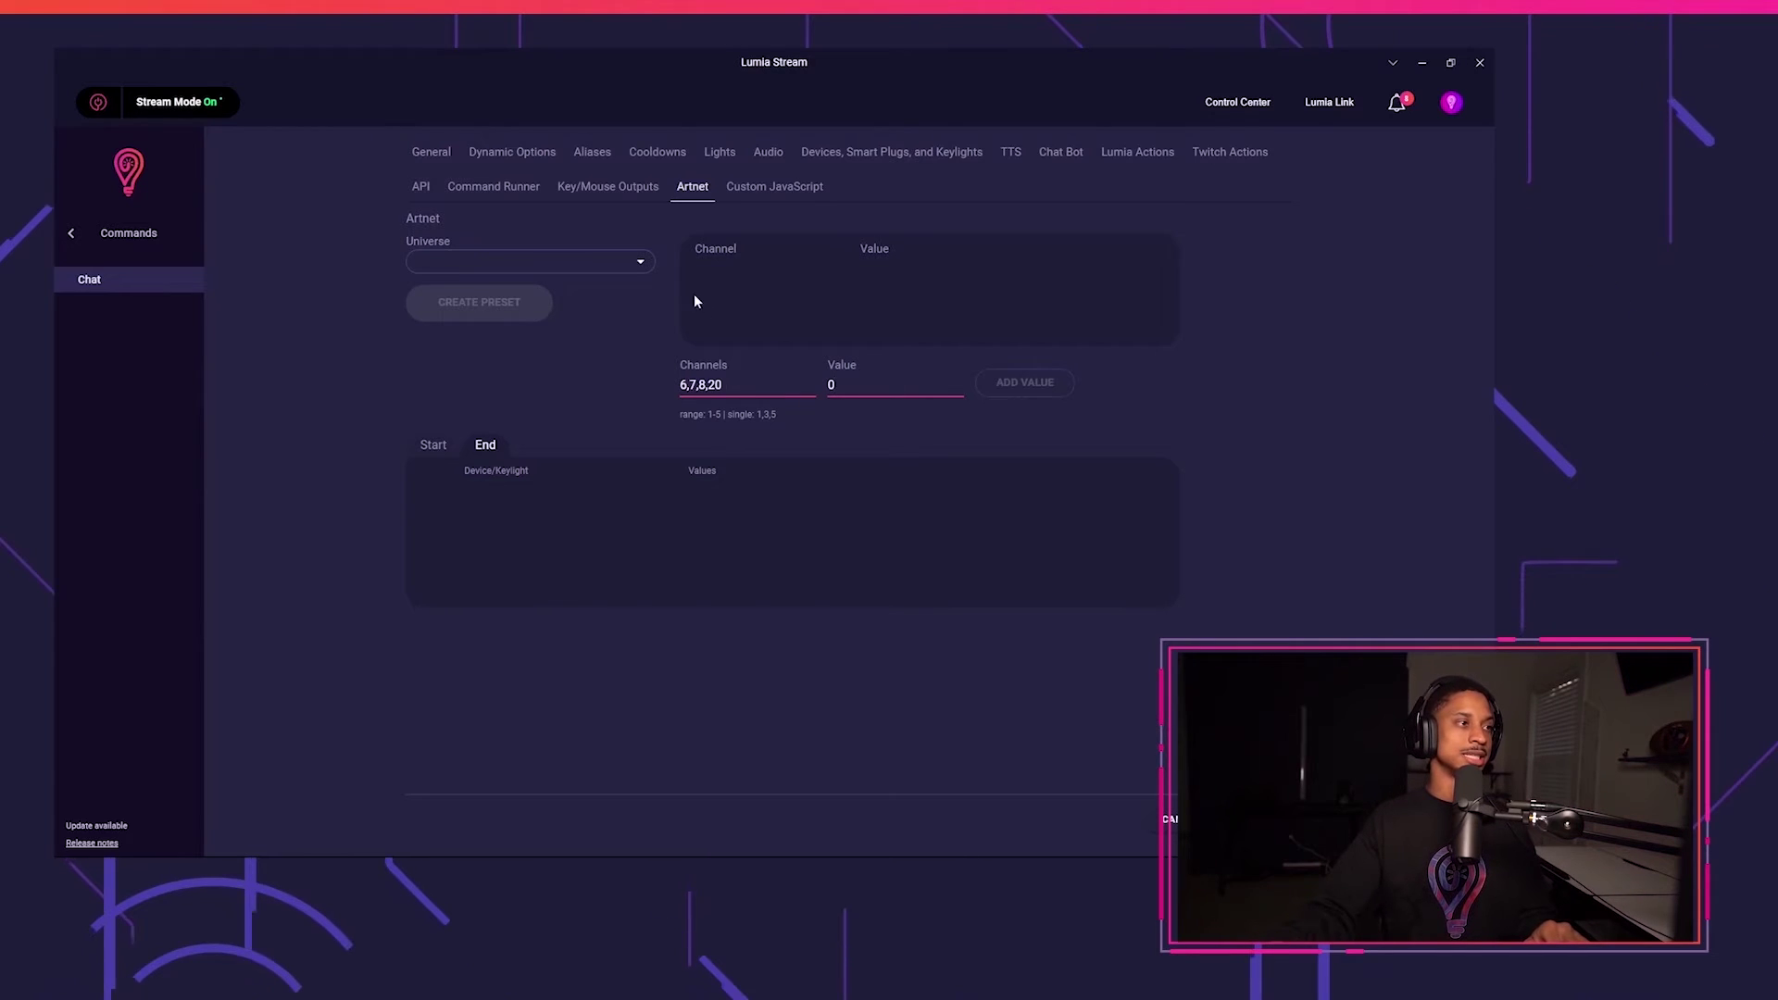
{"action": "left_click", "coordinate": [624, 252]}
{"action": "left_click", "coordinate": [564, 293]}
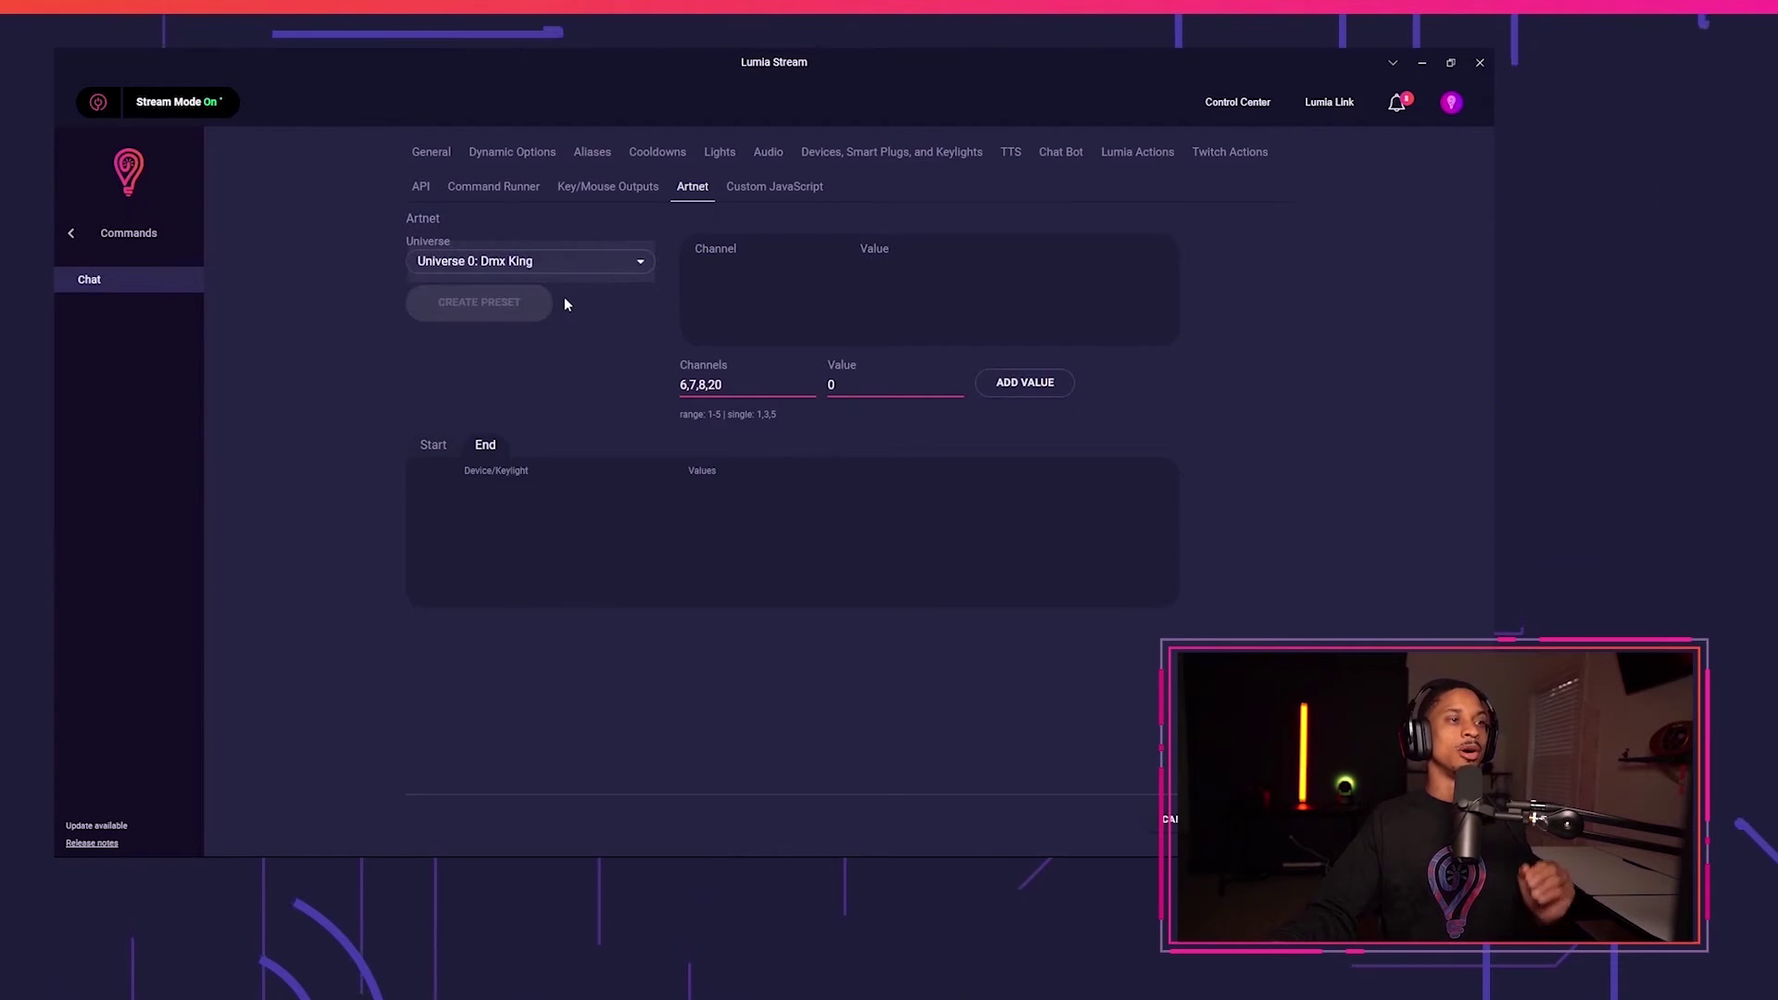
{"action": "left_click", "coordinate": [1044, 392]}
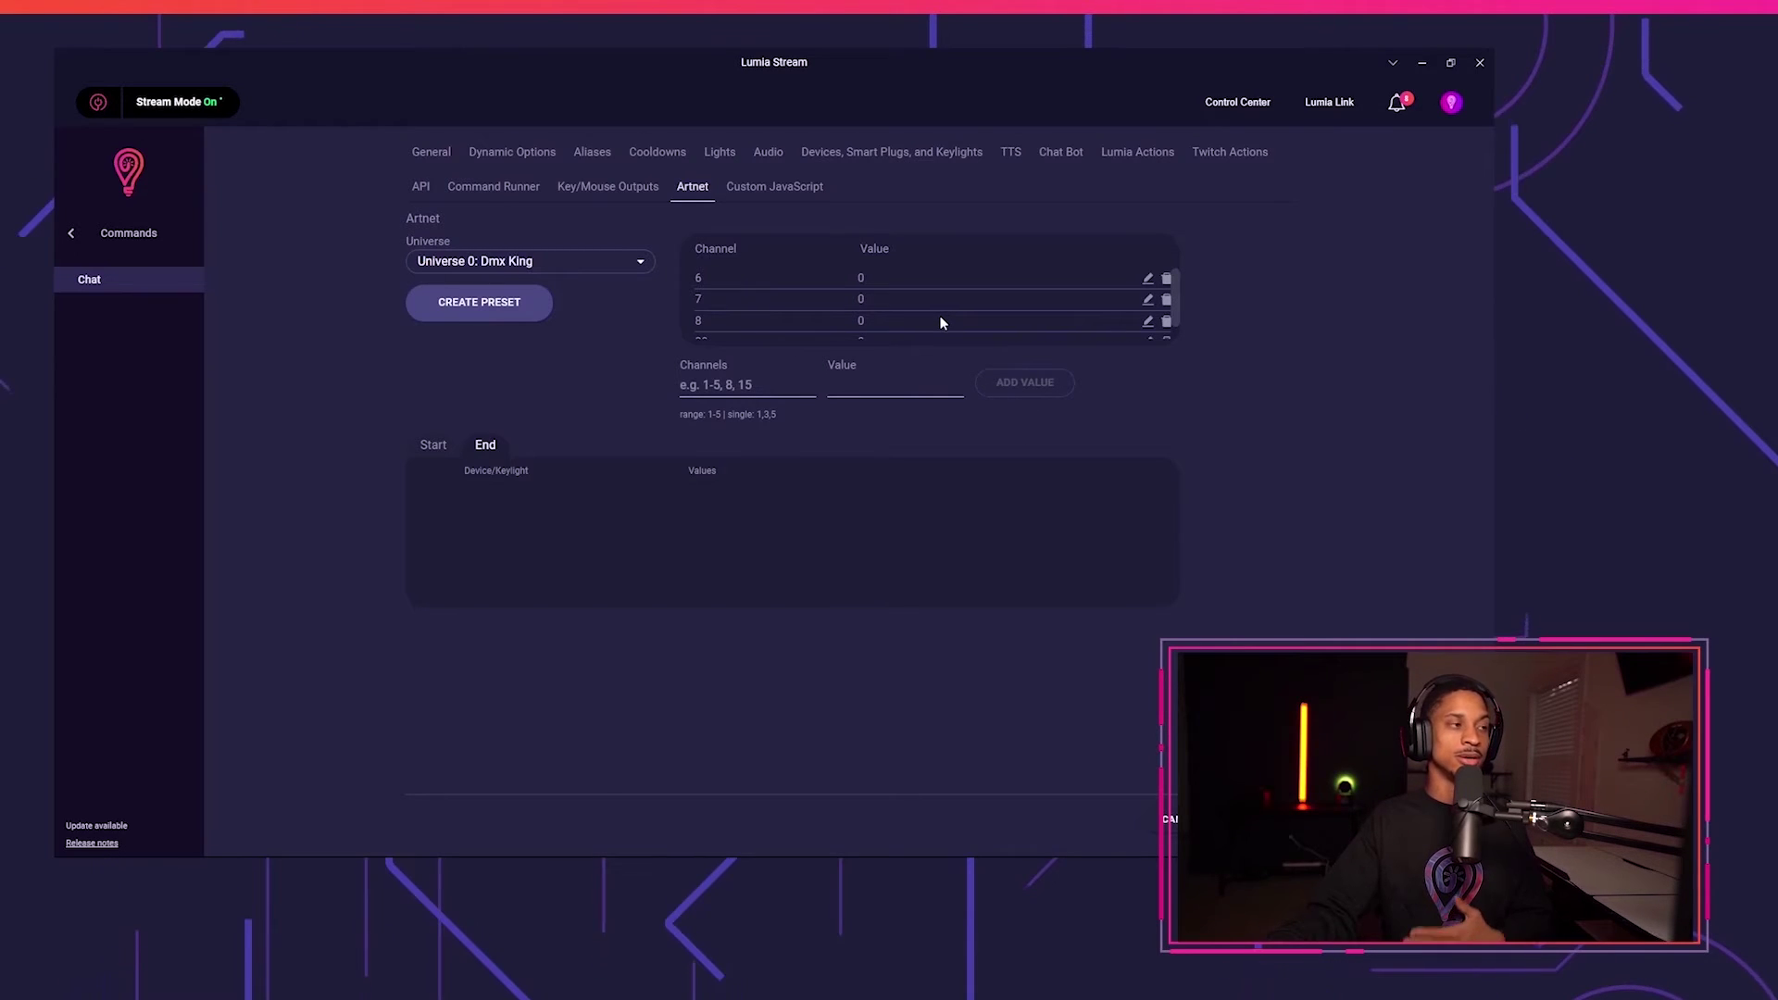
{"action": "left_click", "coordinate": [516, 304]}
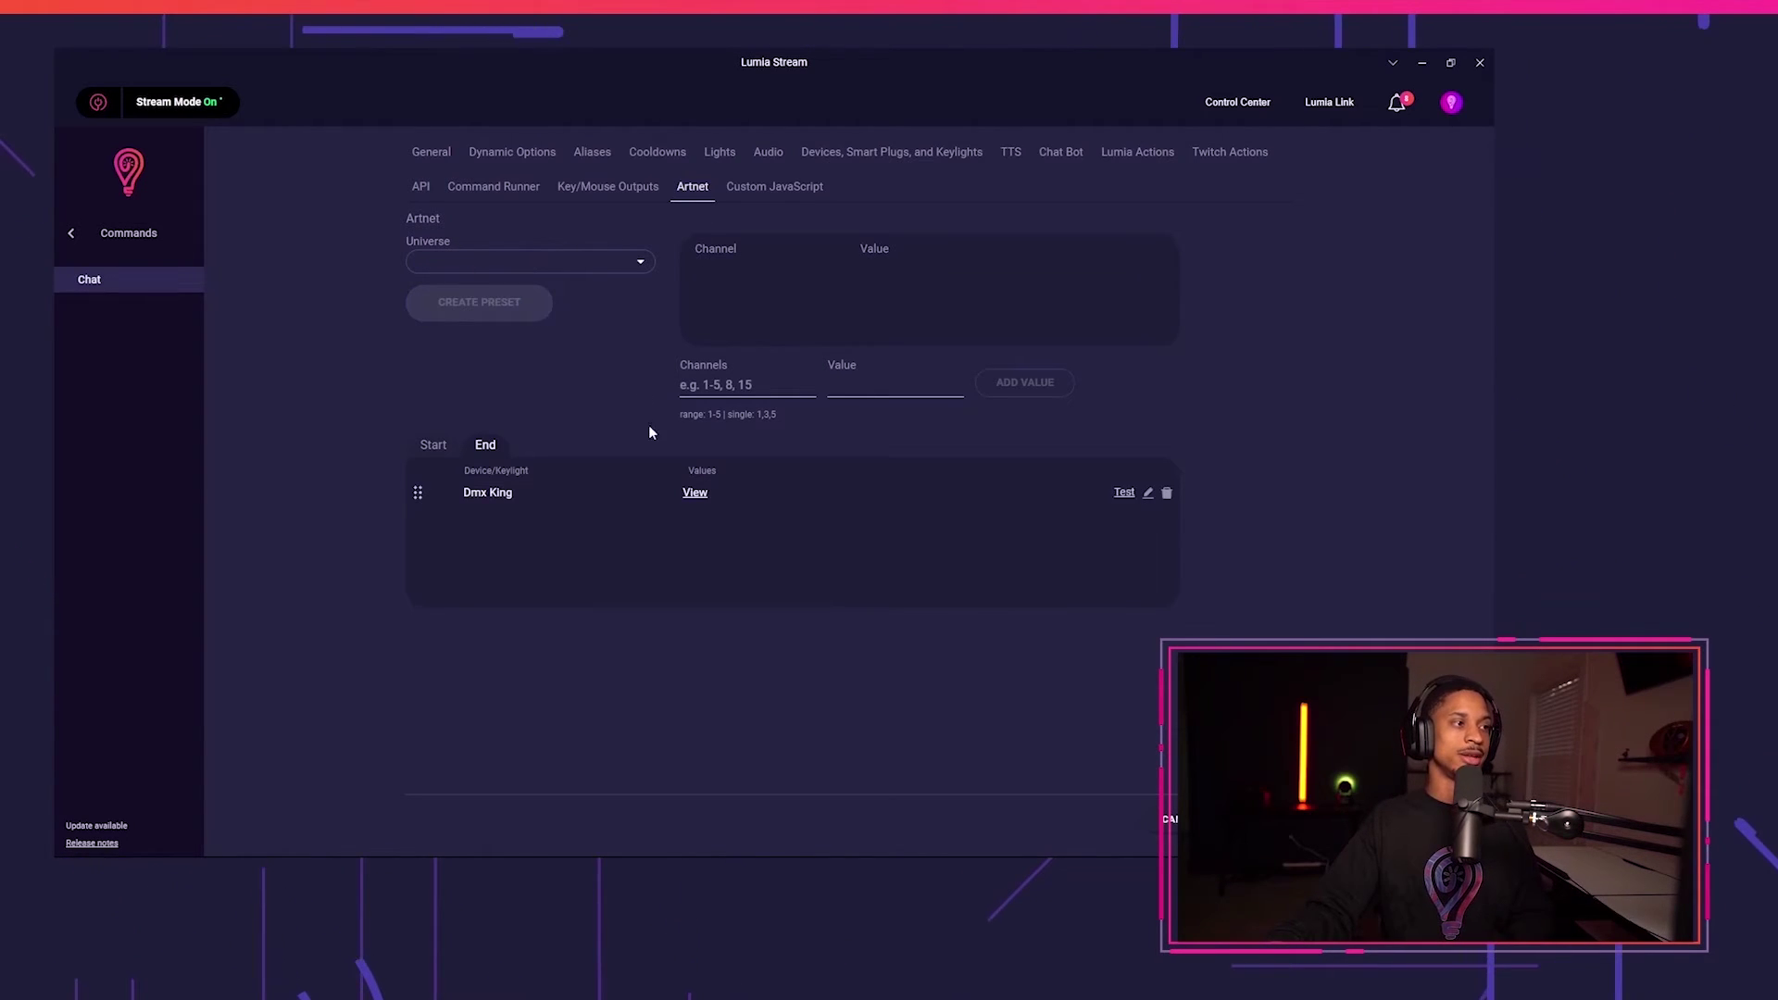
{"action": "left_click", "coordinate": [1123, 491]}
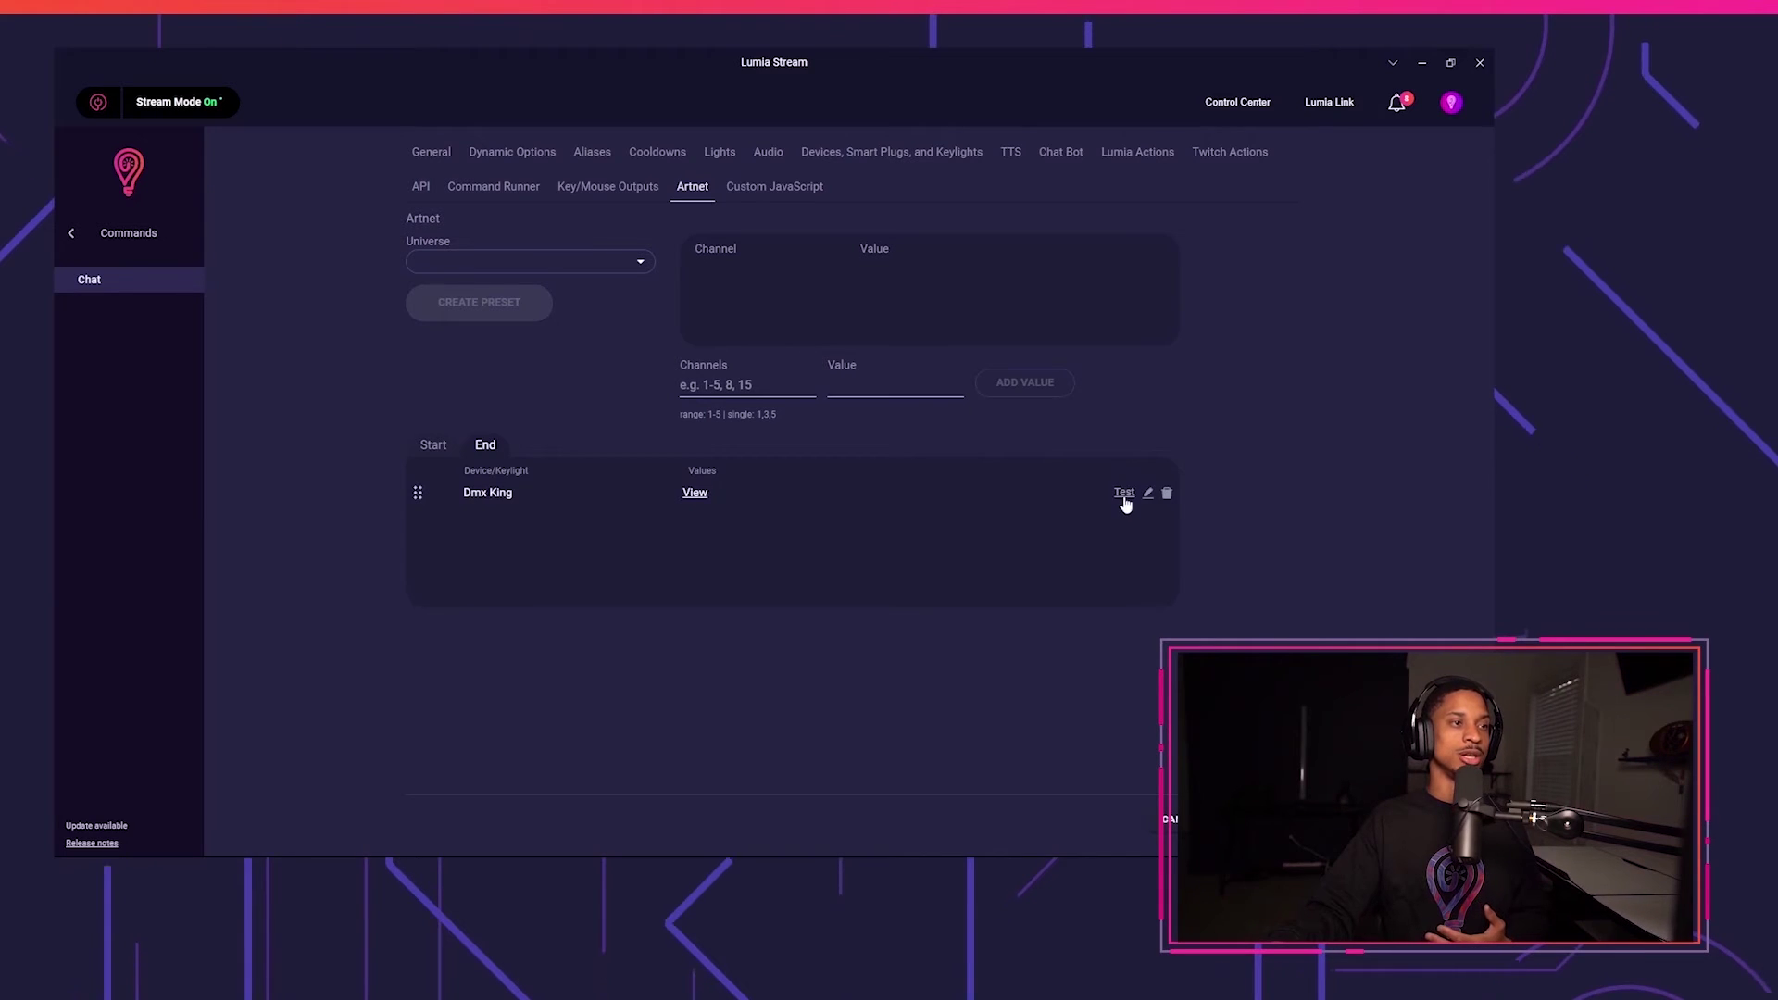
Set the command's general duration to 4 seconds, save the command and refresh to apply the changes.
{"action": "left_click", "coordinate": [429, 165]}
{"action": "scroll", "coordinate": [615, 630], "scroll_direction": "down", "scroll_amount": 2}
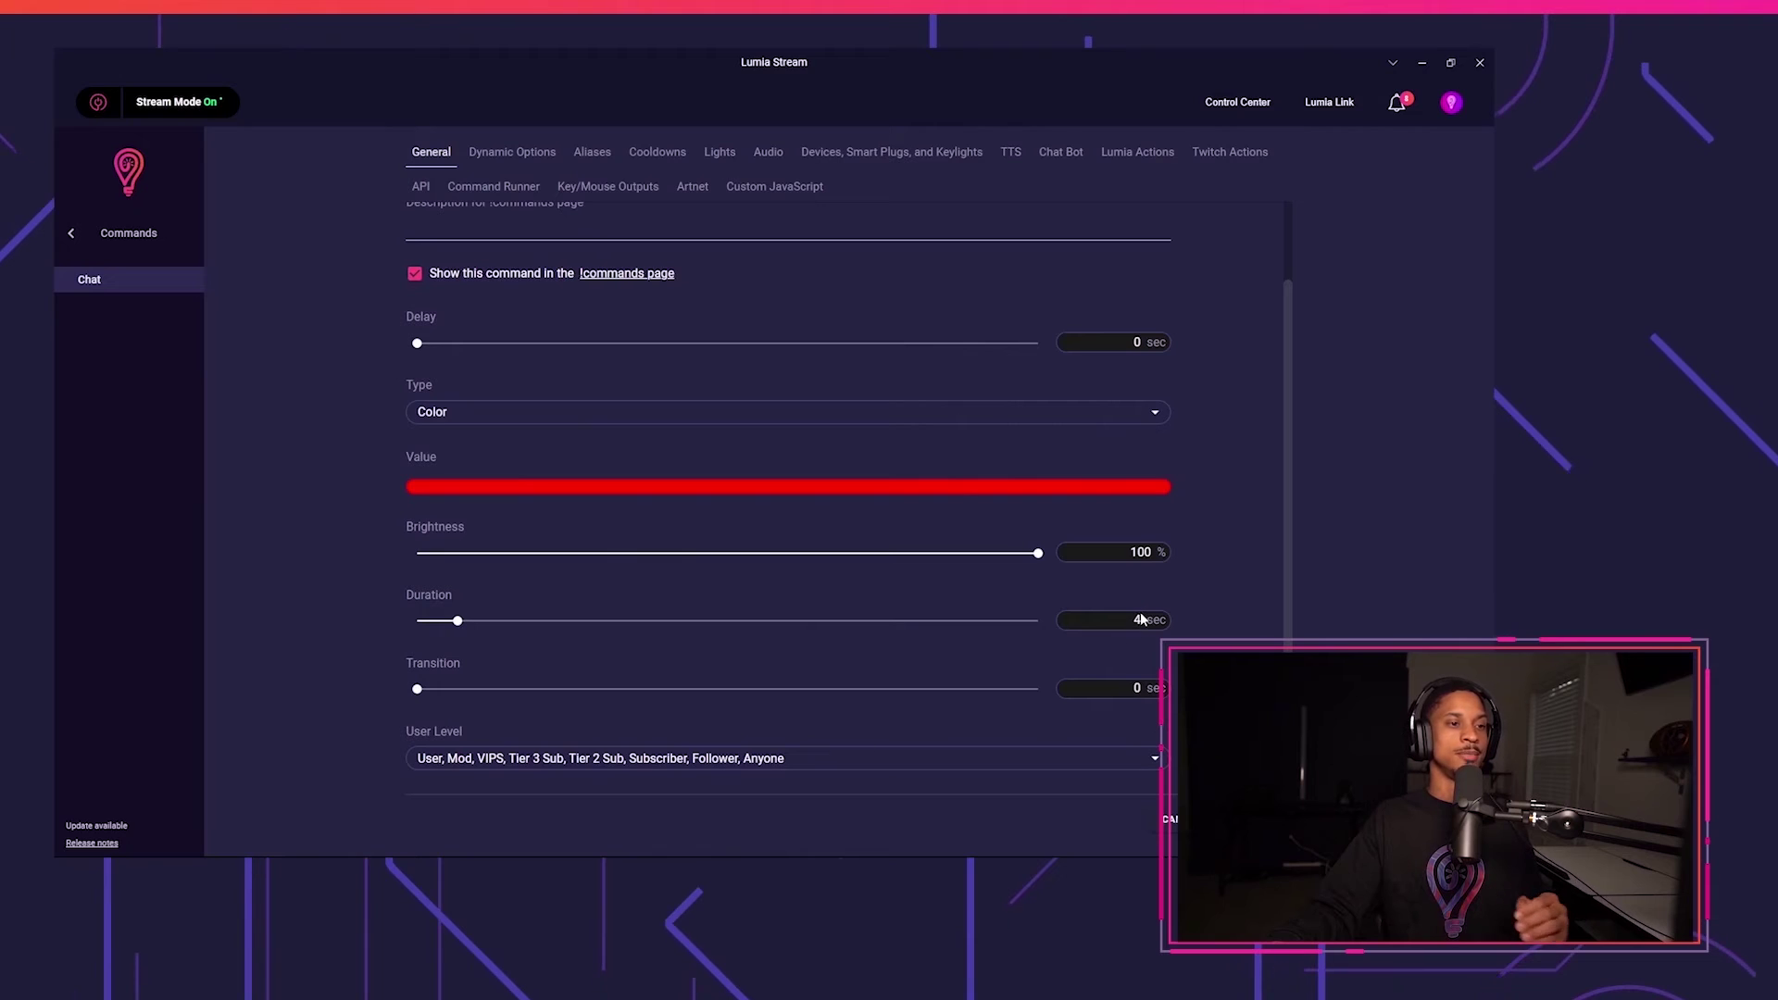
{"action": "type", "text": "0"}
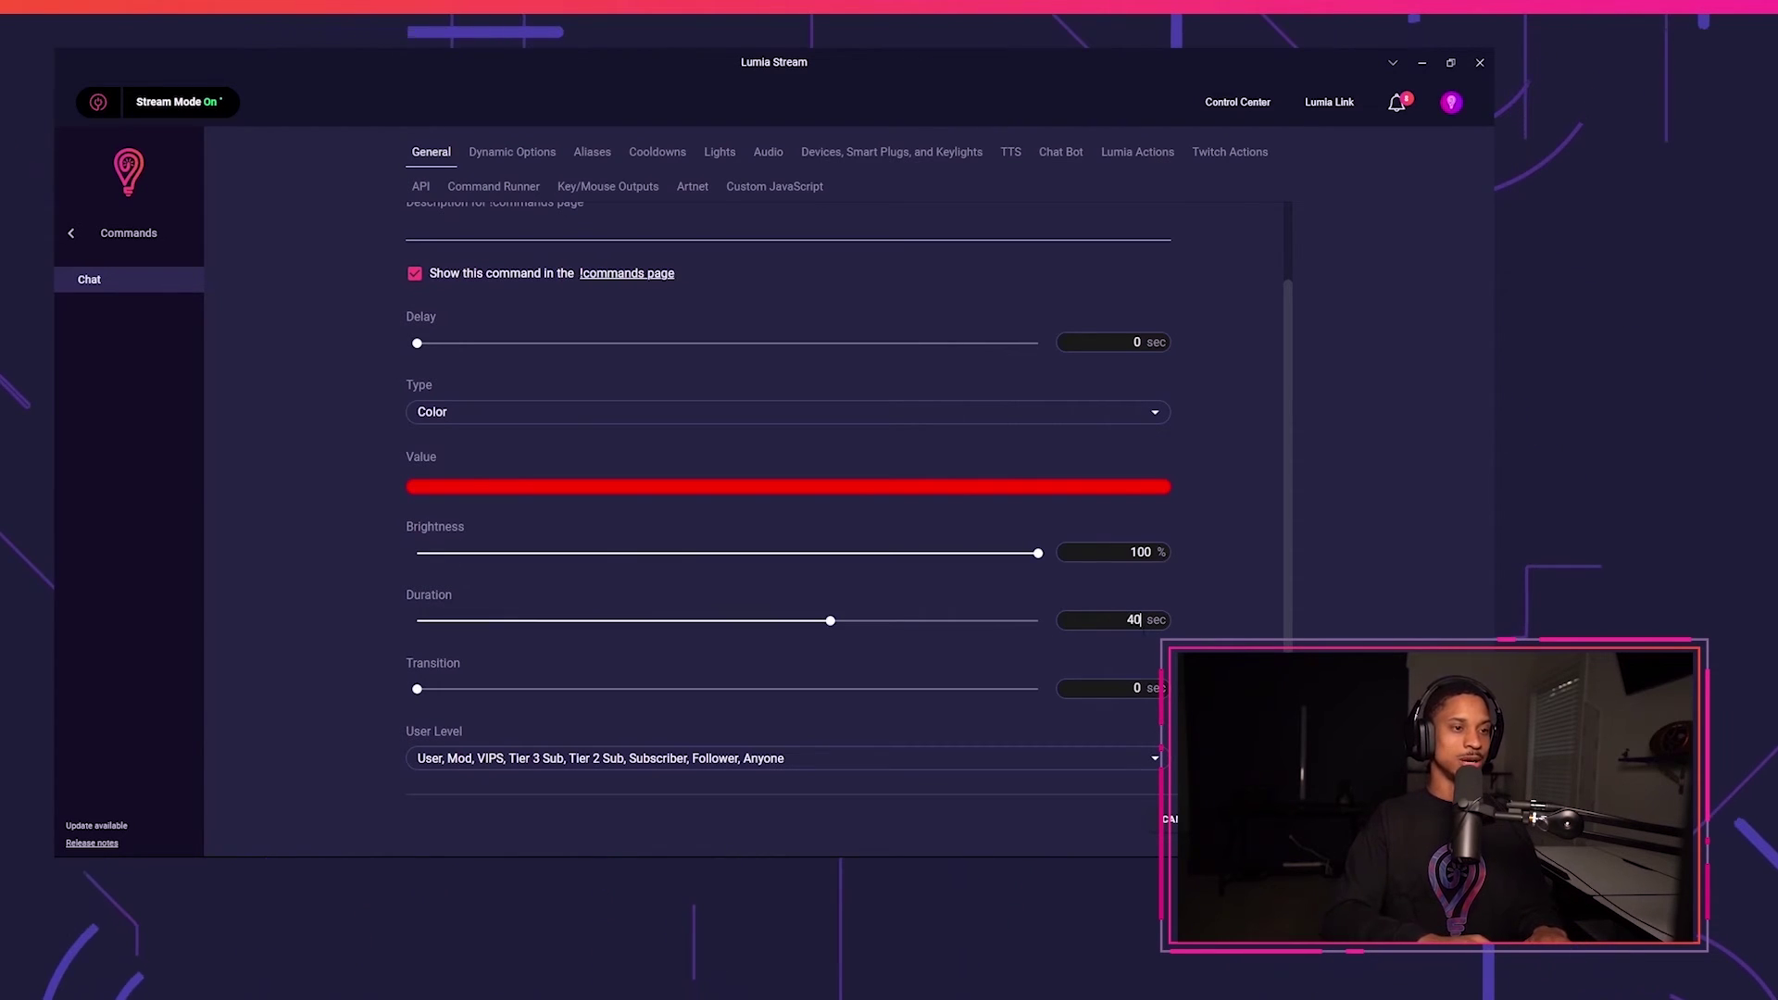
{"action": "key", "text": "BackSpace"}
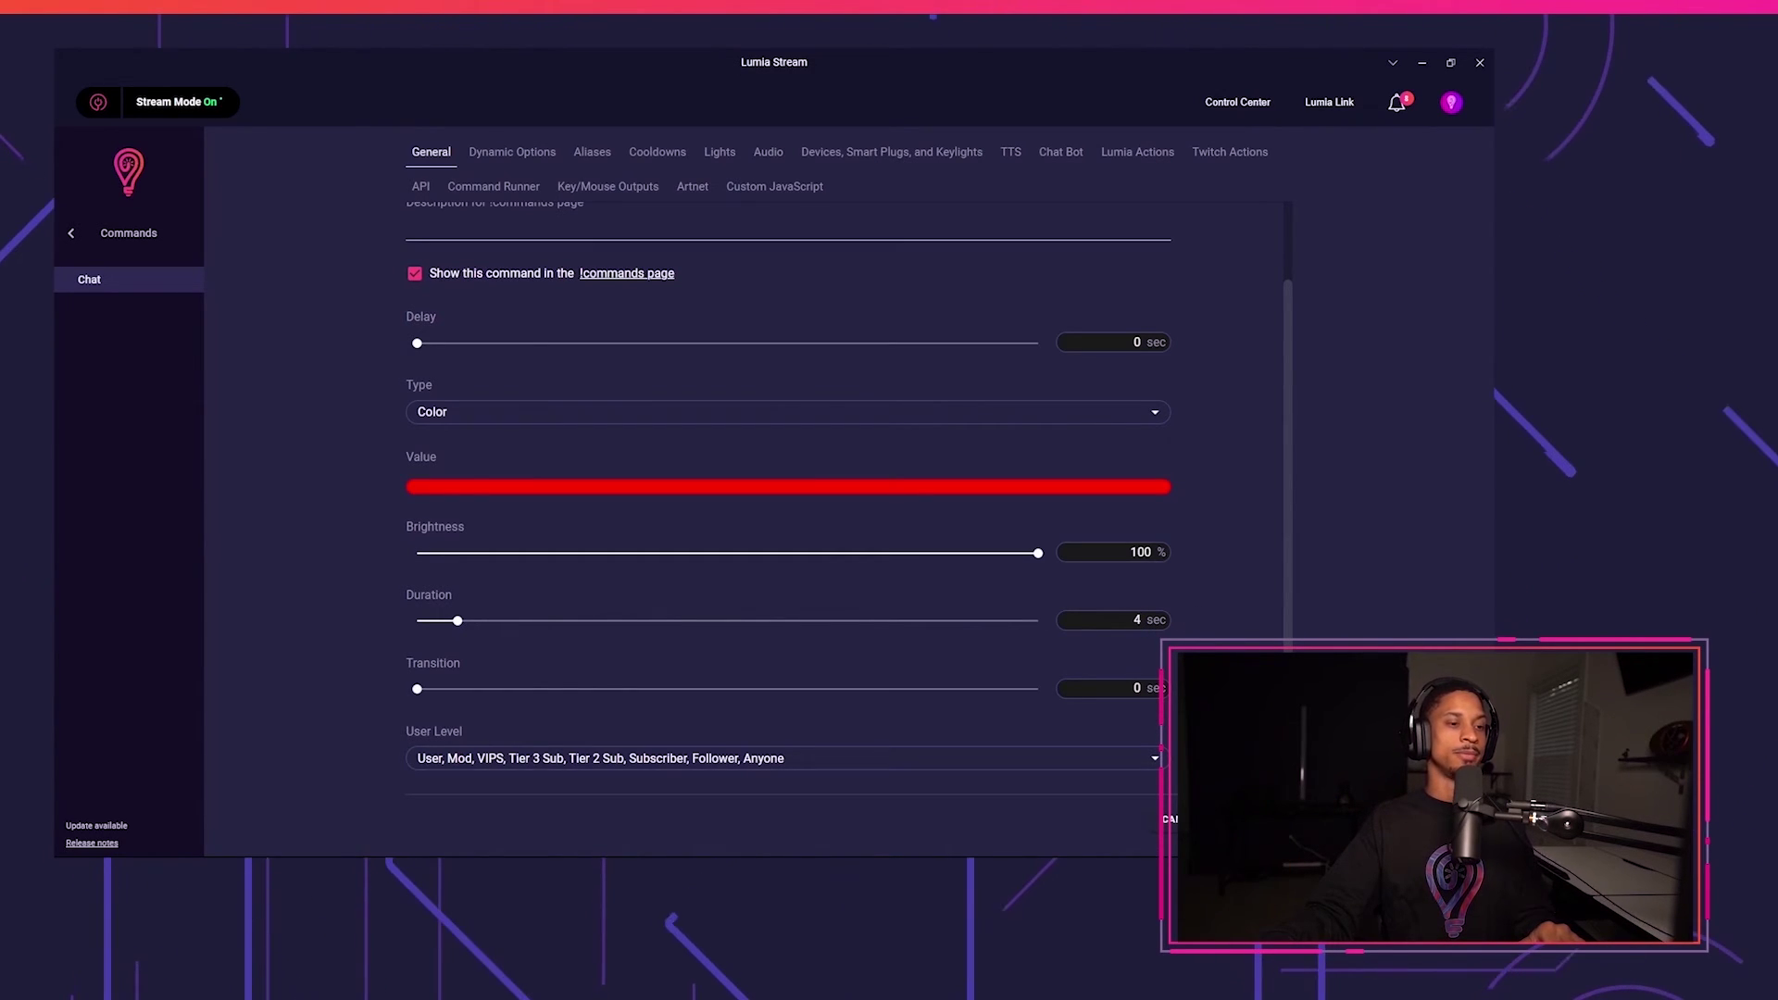
{"action": "left_click", "coordinate": [1241, 818]}
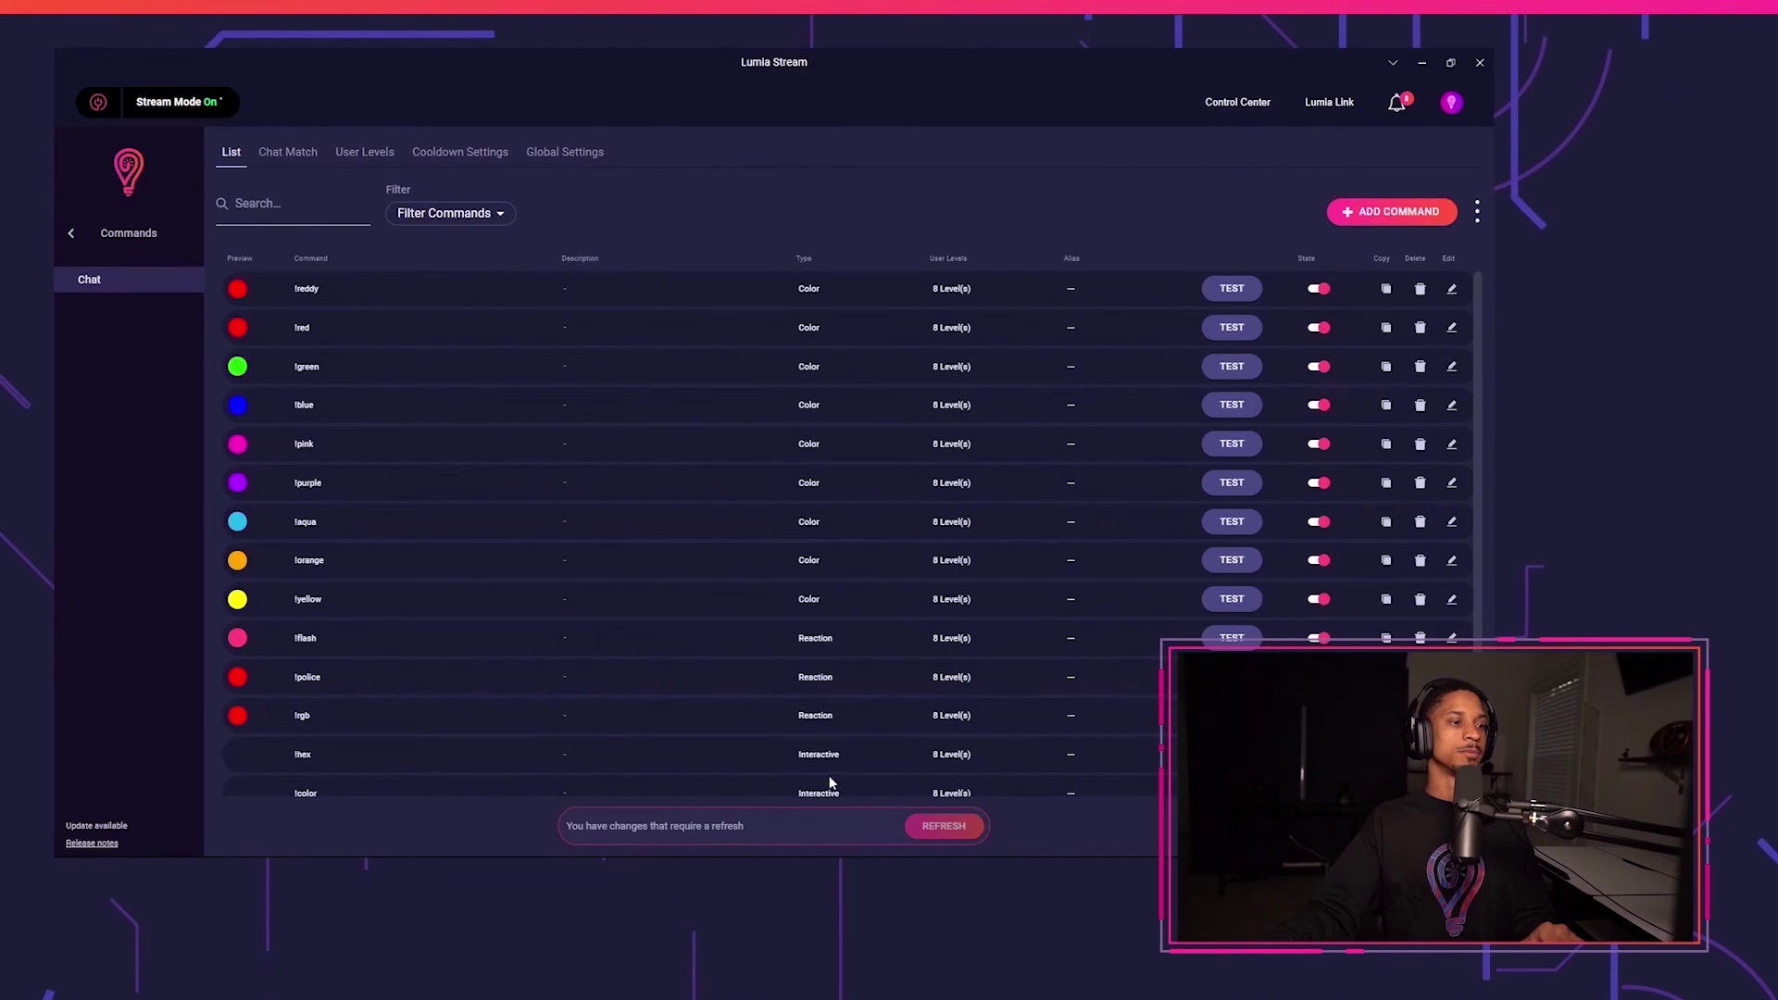
{"action": "left_click", "coordinate": [943, 826]}
Test the !reddy command from the Control Center's shortcuts and again from the command list.
{"action": "left_click", "coordinate": [1240, 103]}
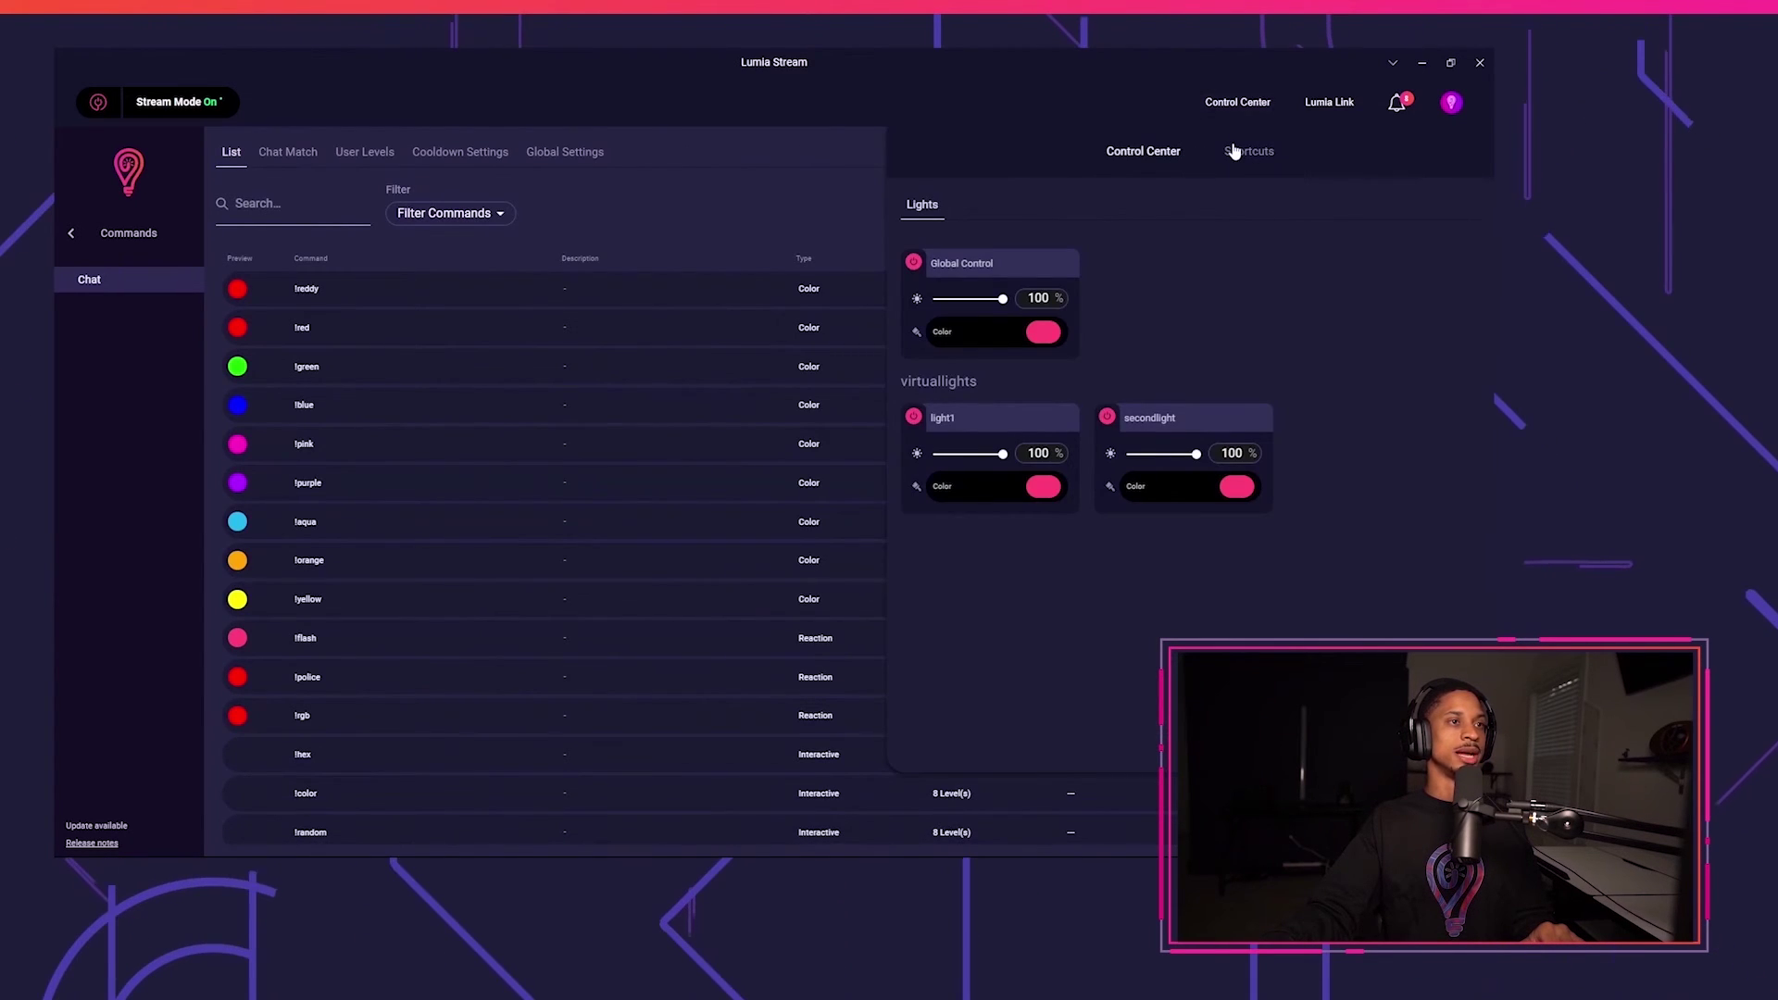
{"action": "left_click", "coordinate": [1241, 153]}
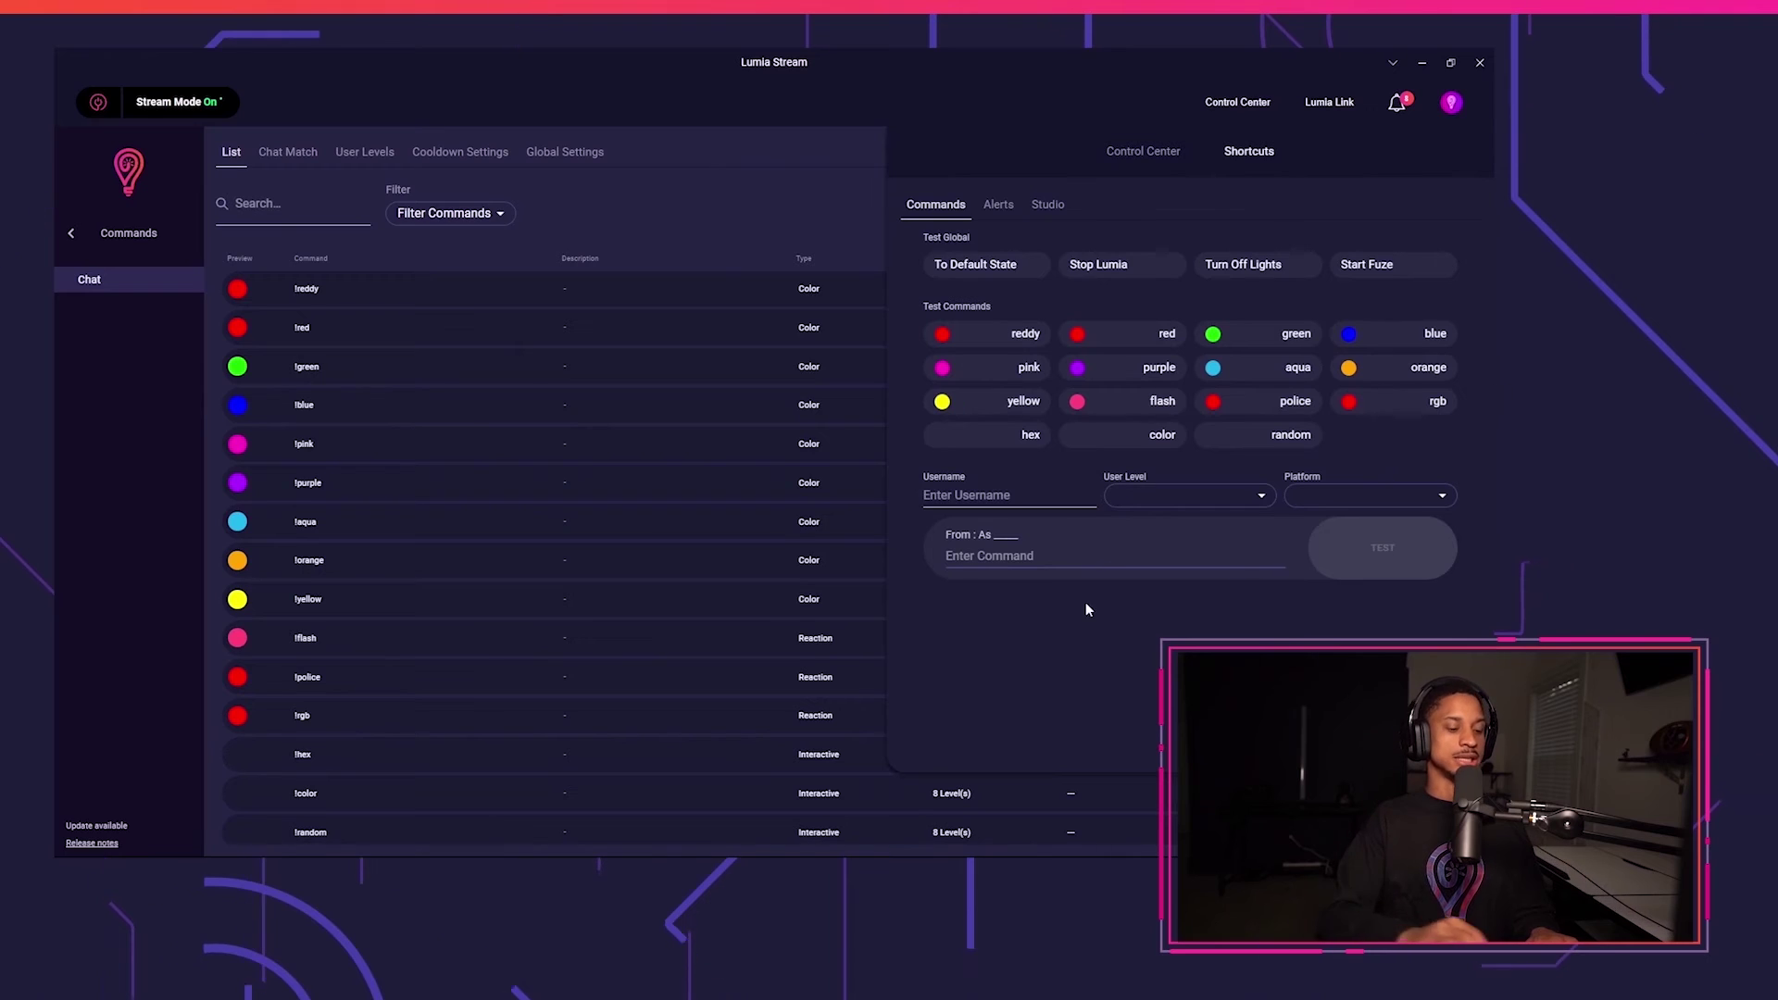
{"action": "type", "text": "!reddy"}
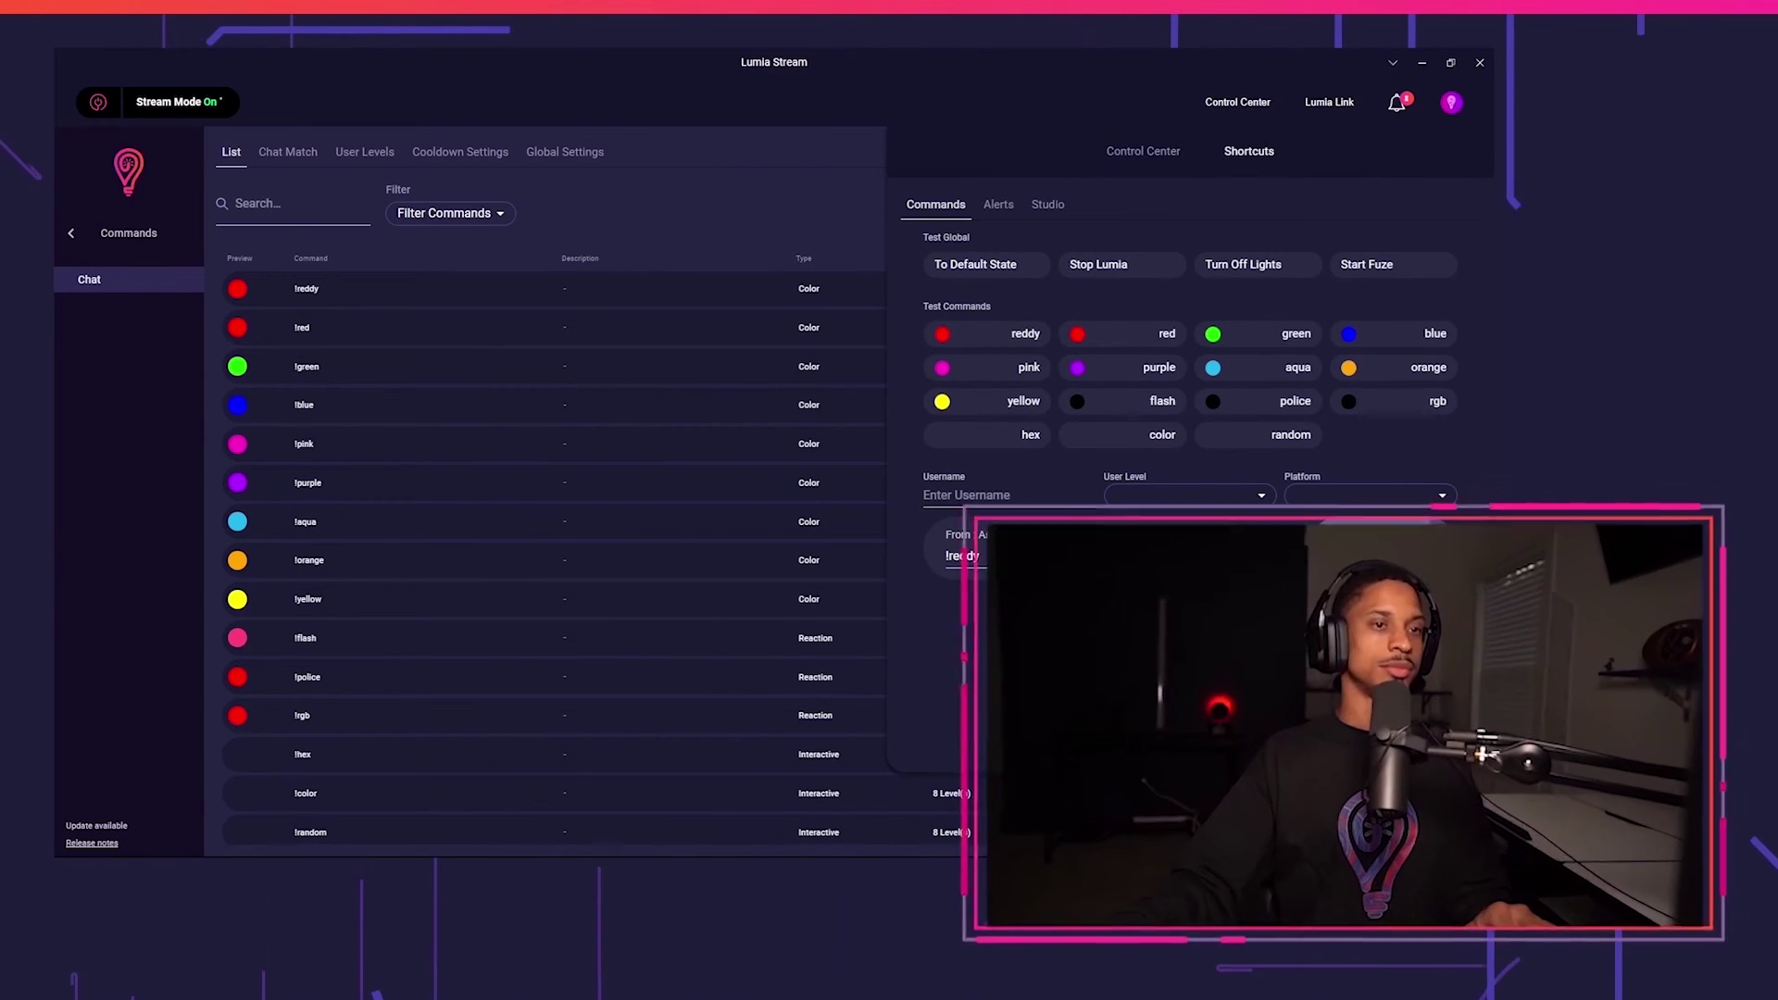
{"action": "left_click", "coordinate": [1248, 151]}
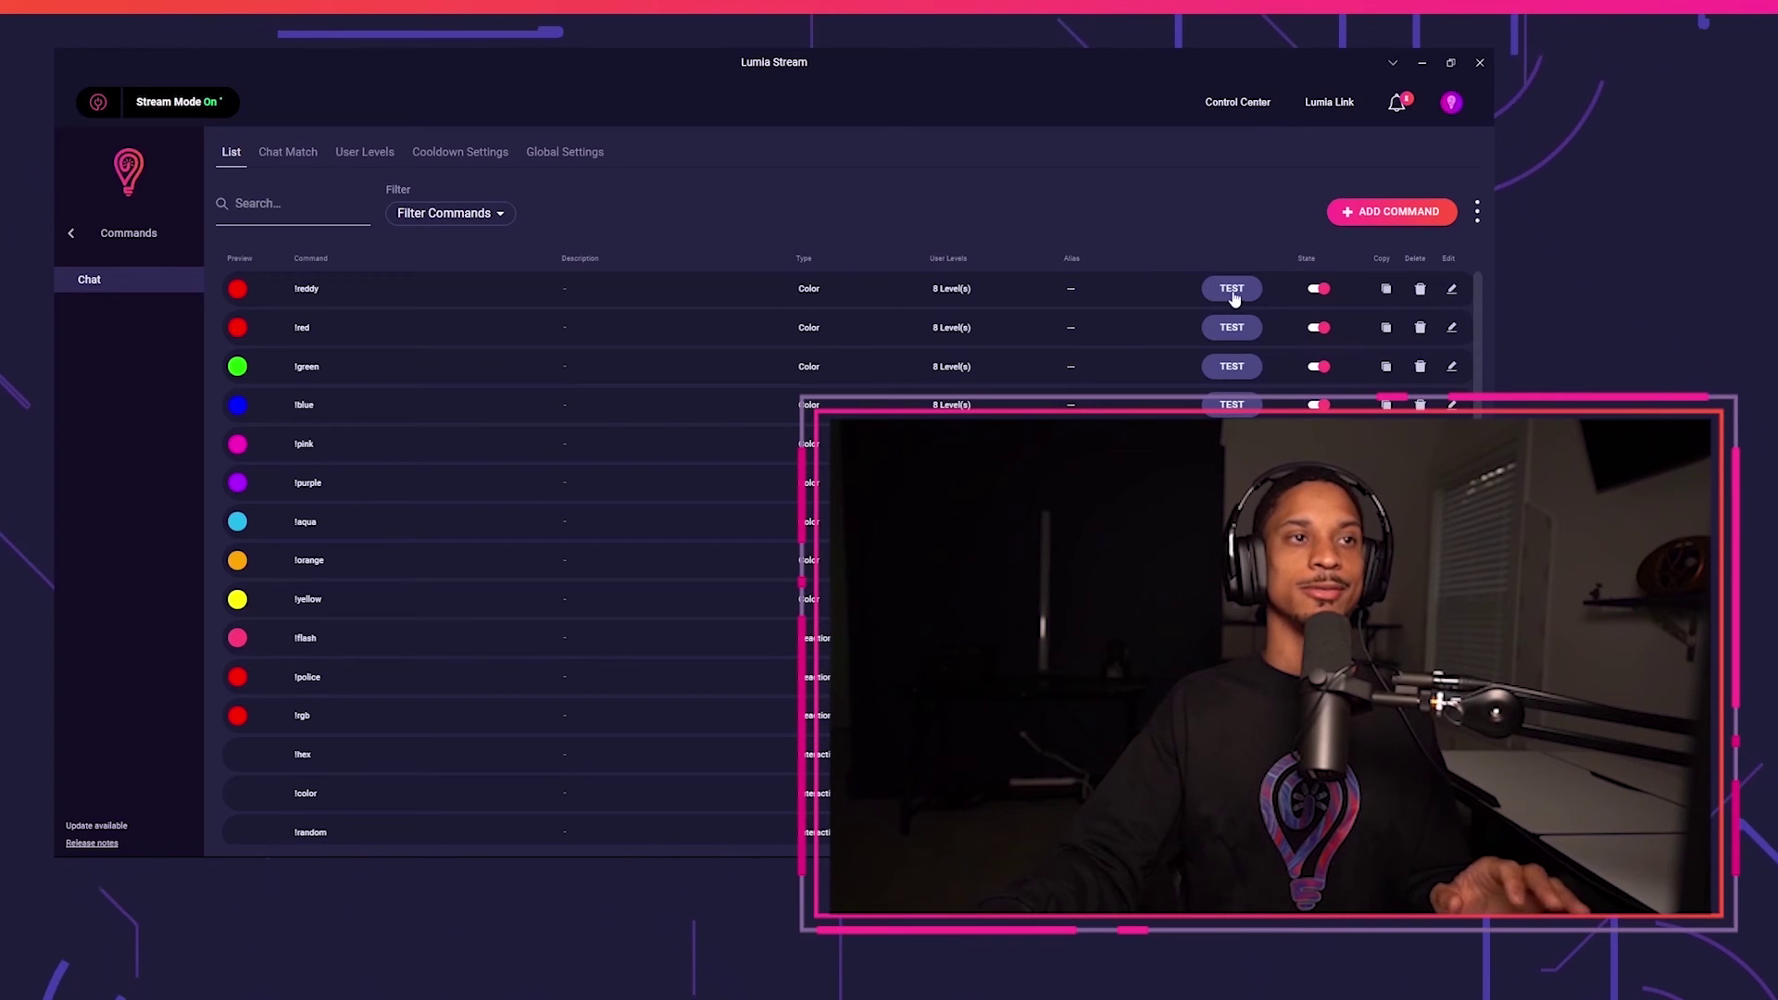
{"action": "left_click", "coordinate": [1228, 295]}
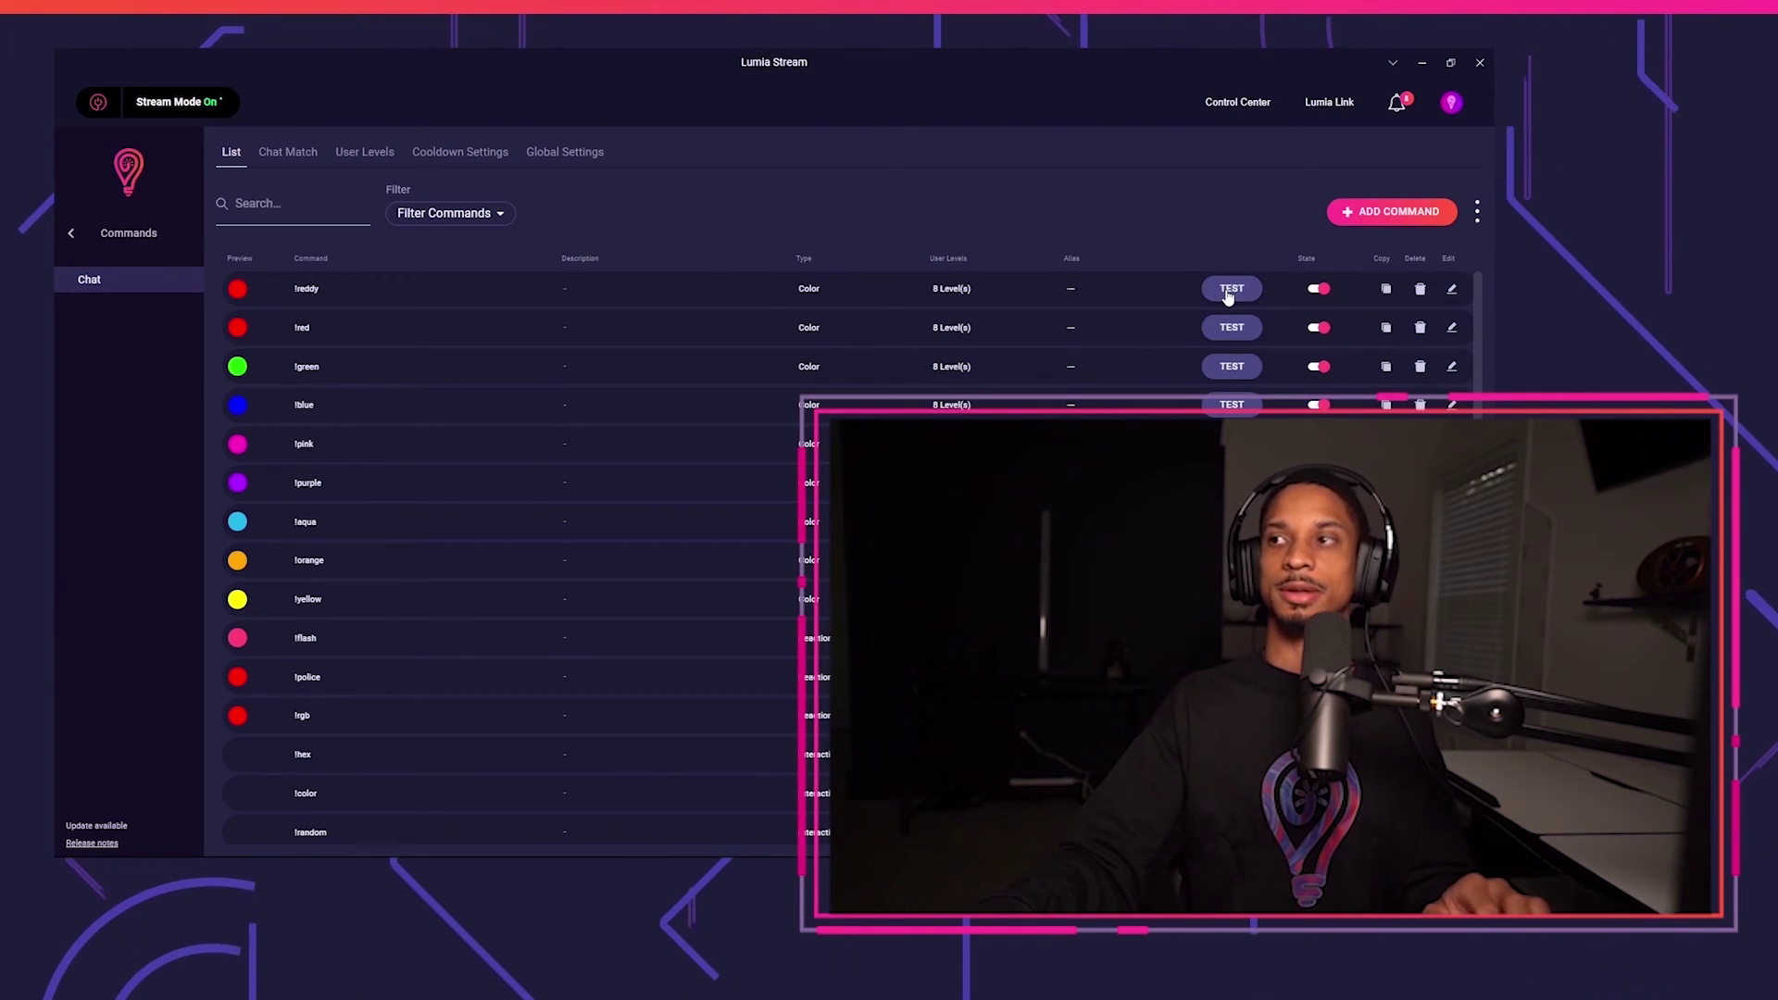